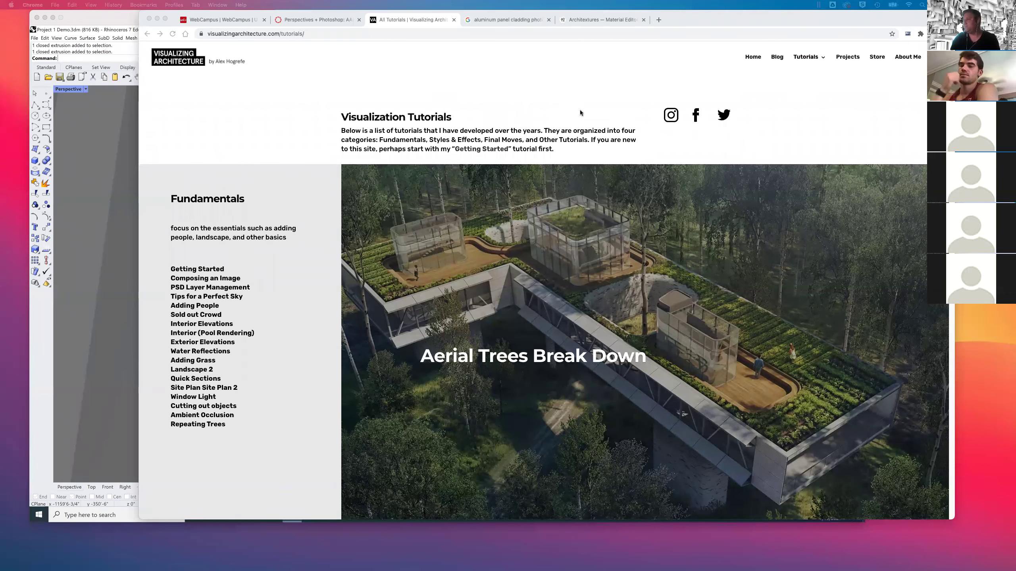
Step: Switch to the Architextures site and browse its seamless textures, such as wood, concrete and limestone
left_click(587, 20)
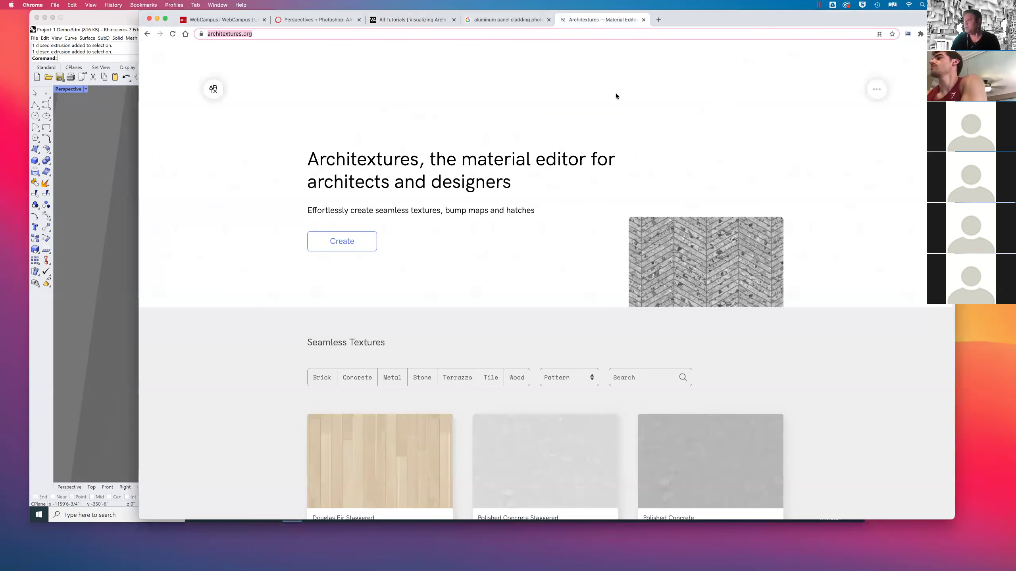
scroll(406, 332, "down", 8)
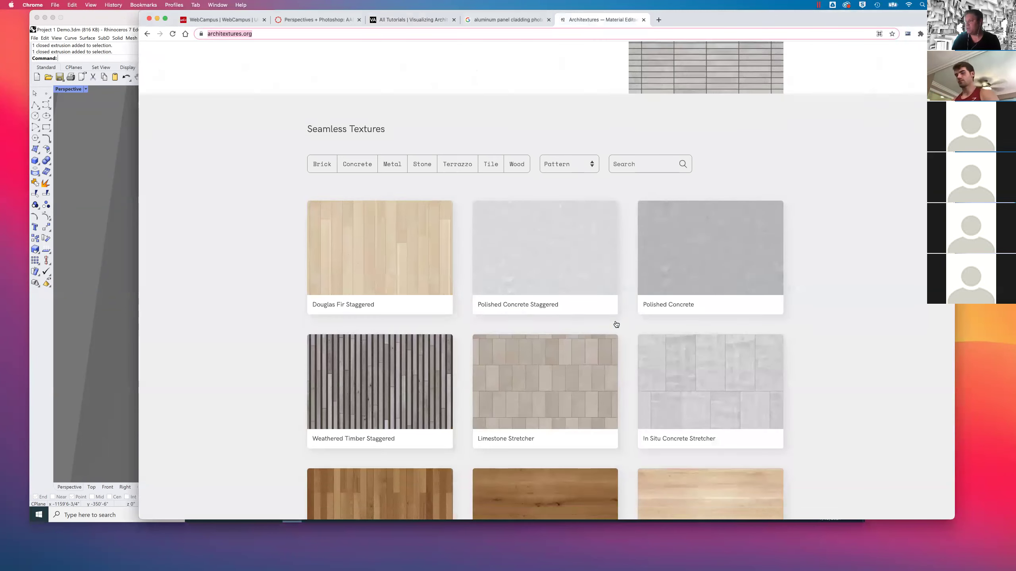
scroll(604, 315, "down", 7)
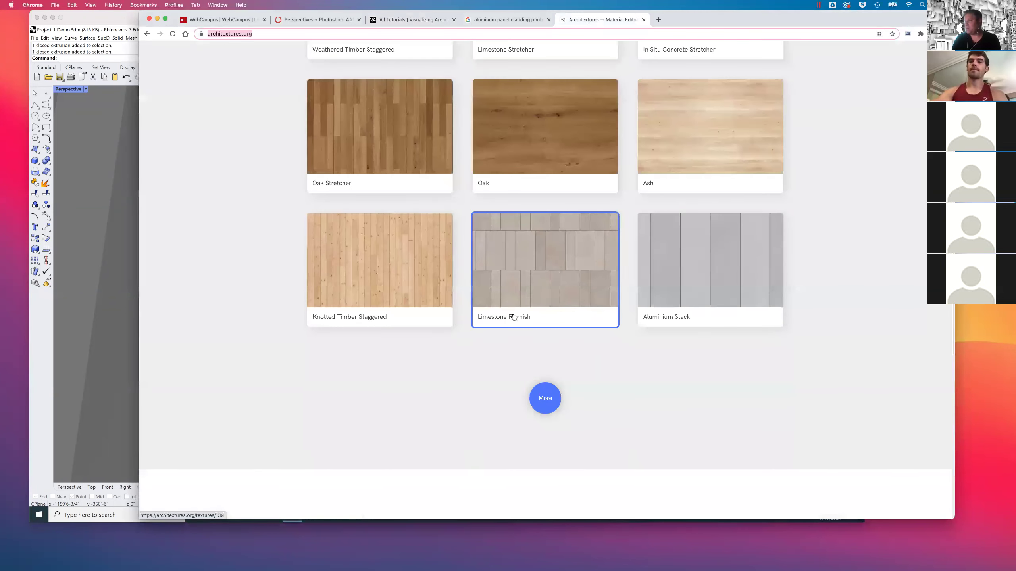
scroll(513, 314, "up", 5)
scroll(514, 314, "up", 10)
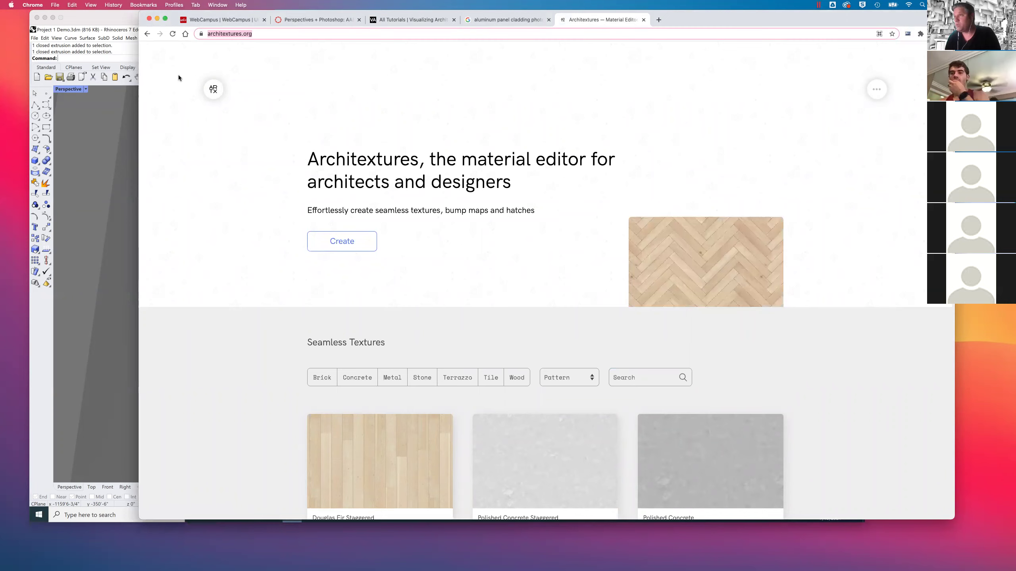
left_click(157, 19)
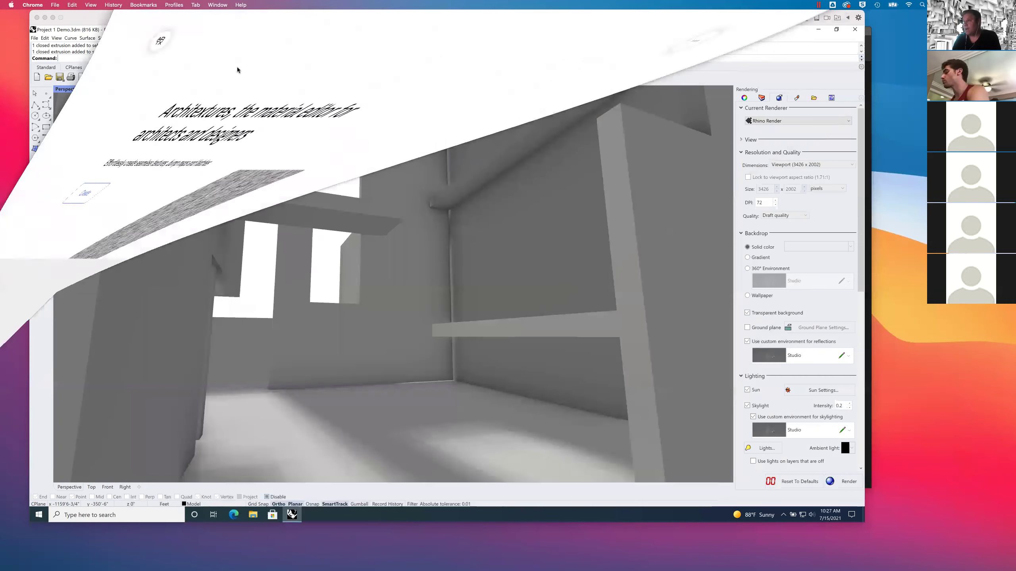
left_click(380, 25)
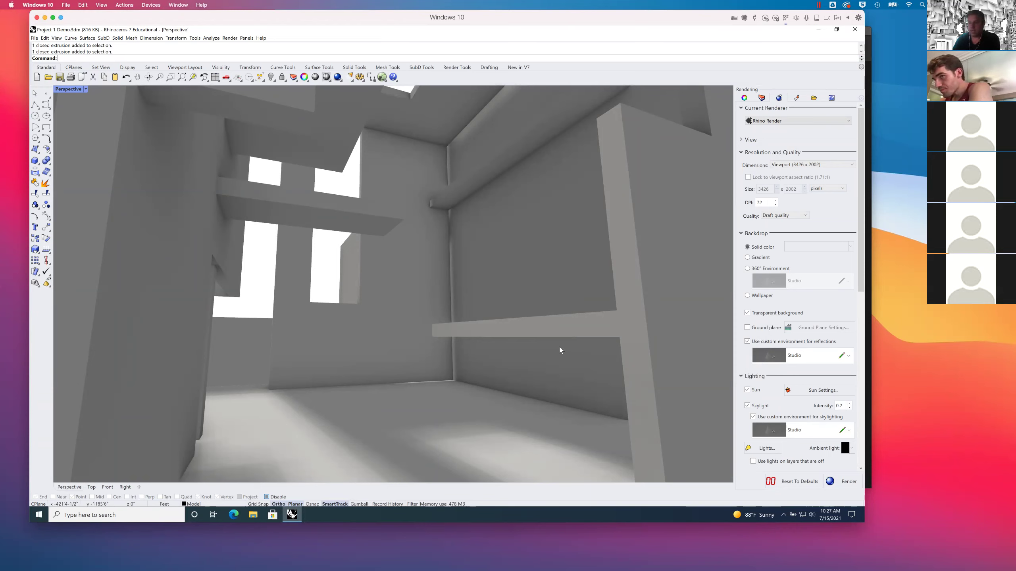
left_click(849, 403)
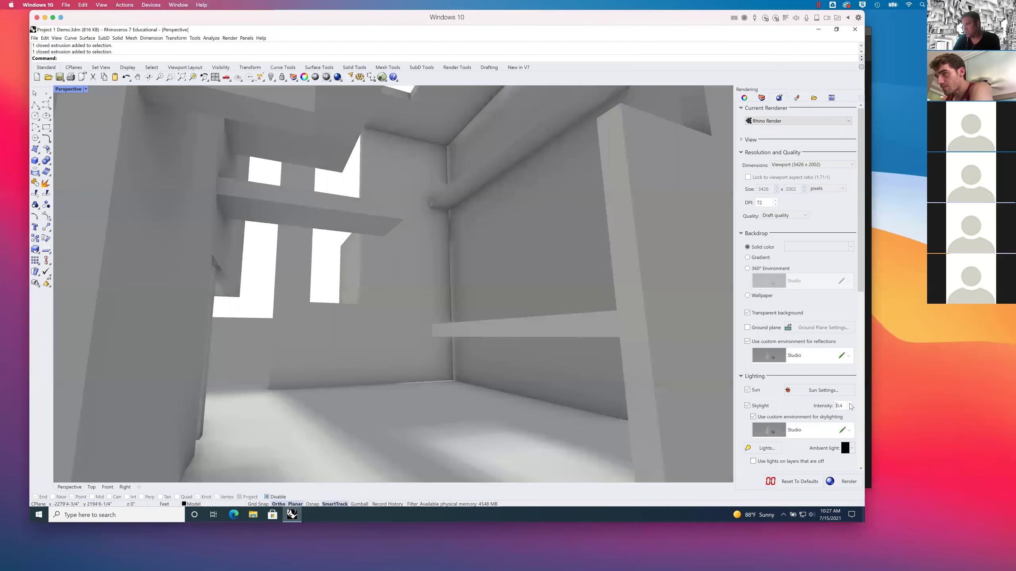
left_click(850, 404)
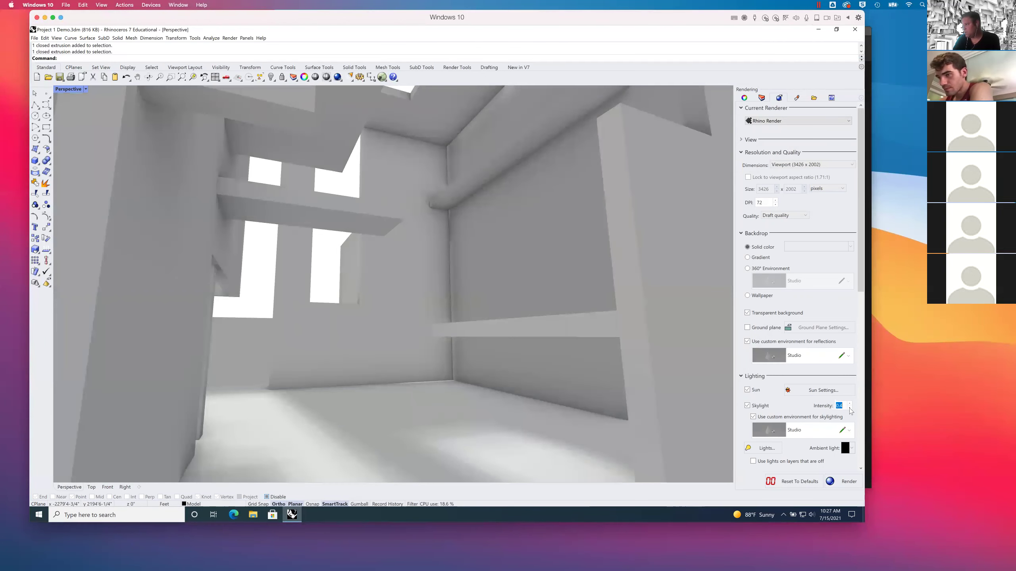
left_click(849, 408)
left_click(850, 408)
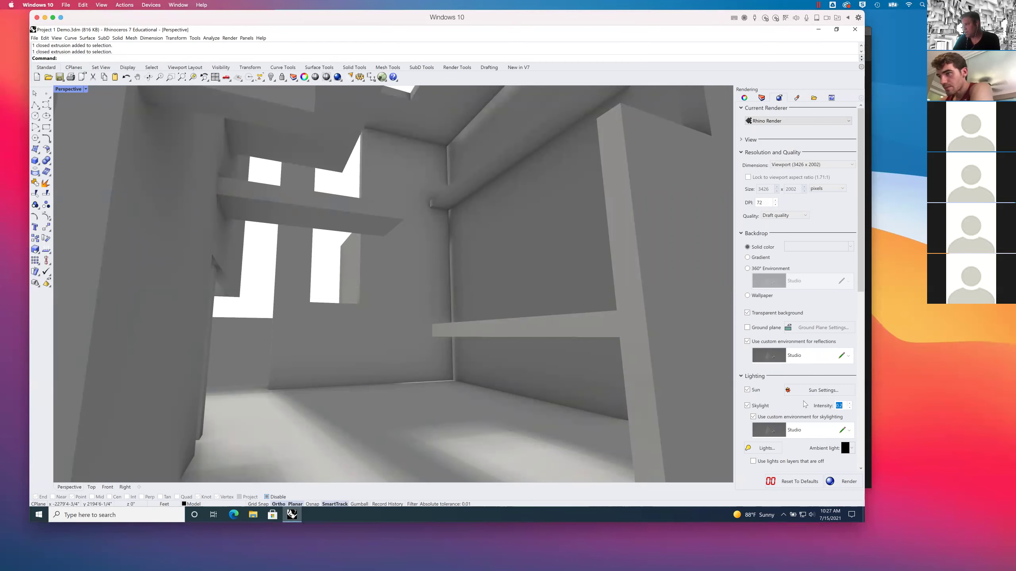
left_click(797, 391)
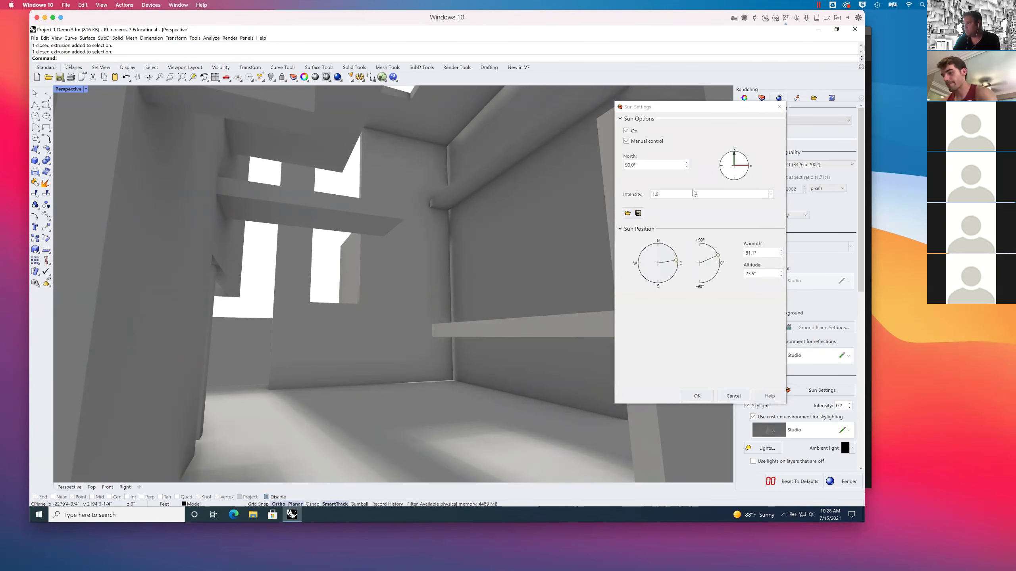
left_click(769, 197)
left_click(771, 196)
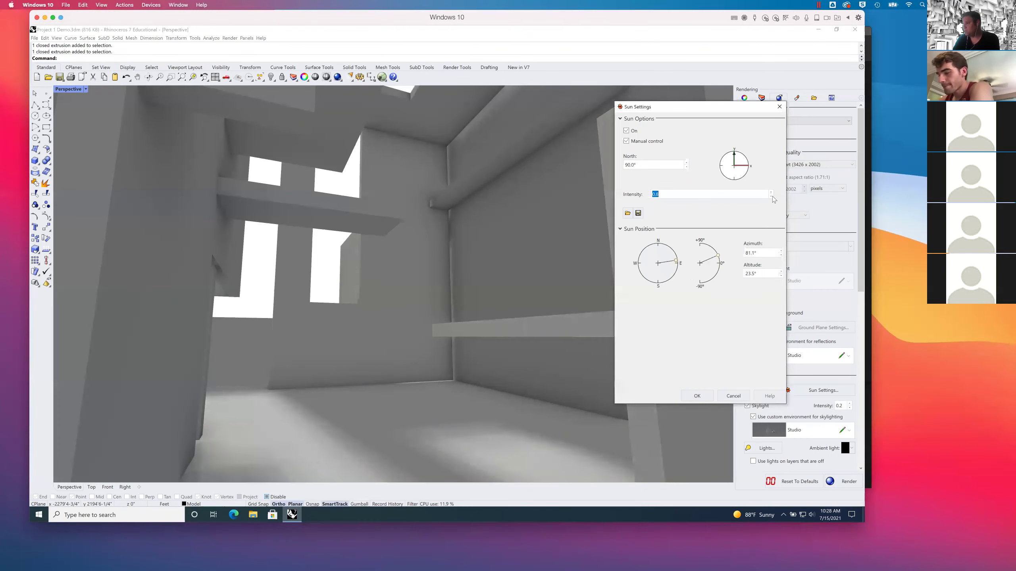
left_click(771, 197)
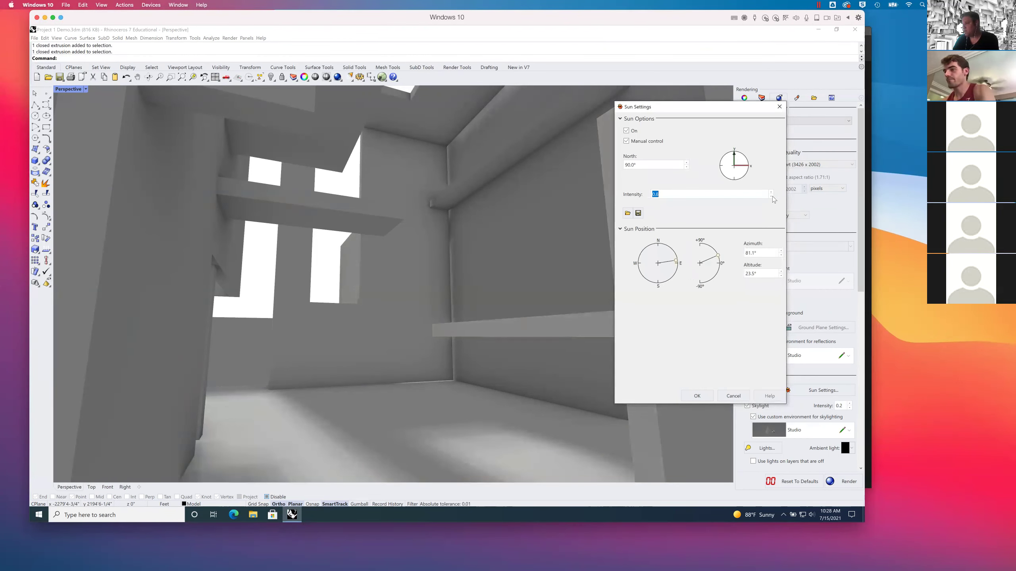
left_click(770, 197)
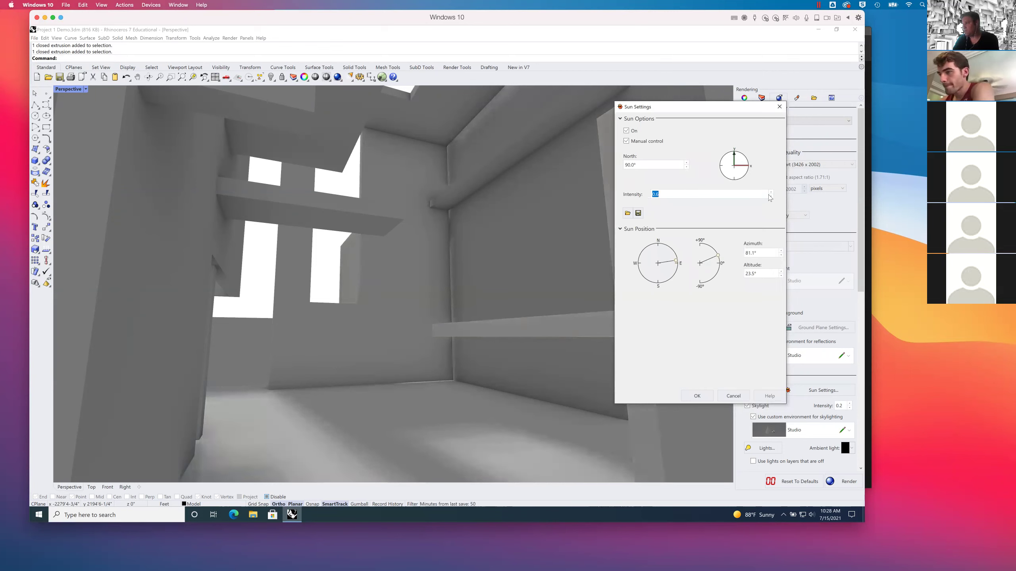
left_click(771, 193)
left_click(771, 193)
left_click(771, 192)
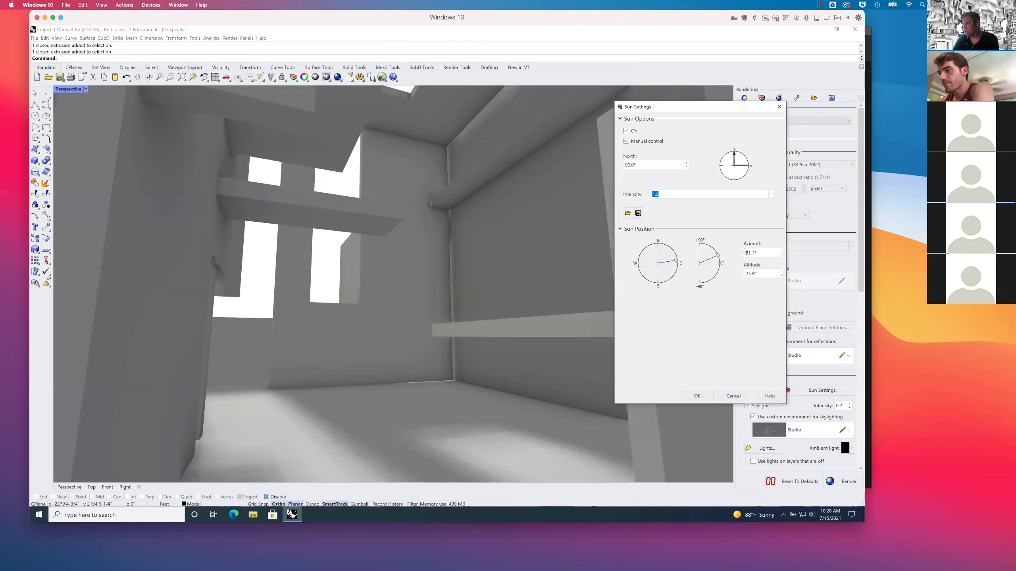
left_click(778, 108)
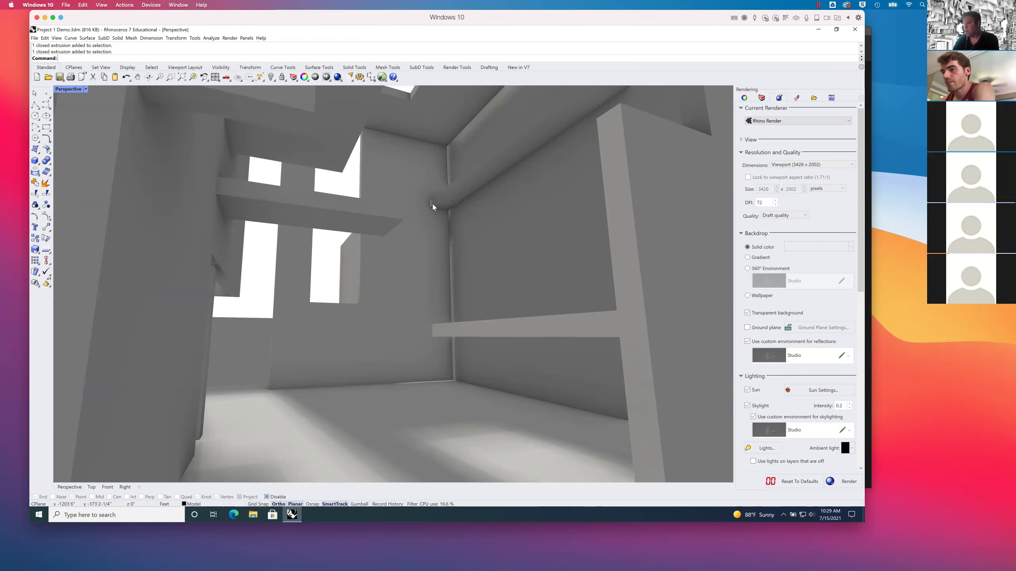
Step: Set the skylight intensity to 0.3
left_click(851, 404)
left_click(851, 405)
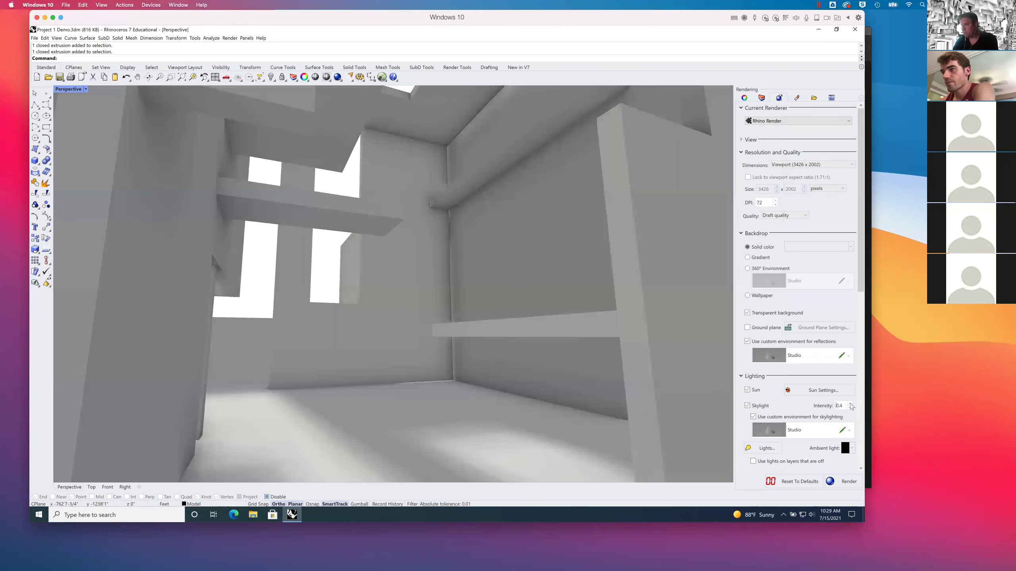
left_click(850, 410)
left_click(850, 410)
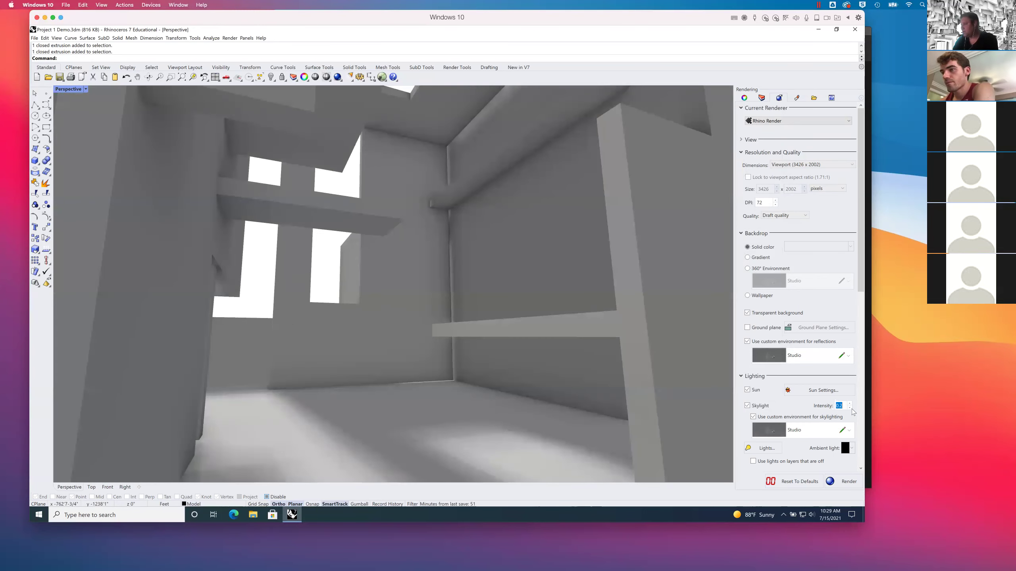
left_click(851, 405)
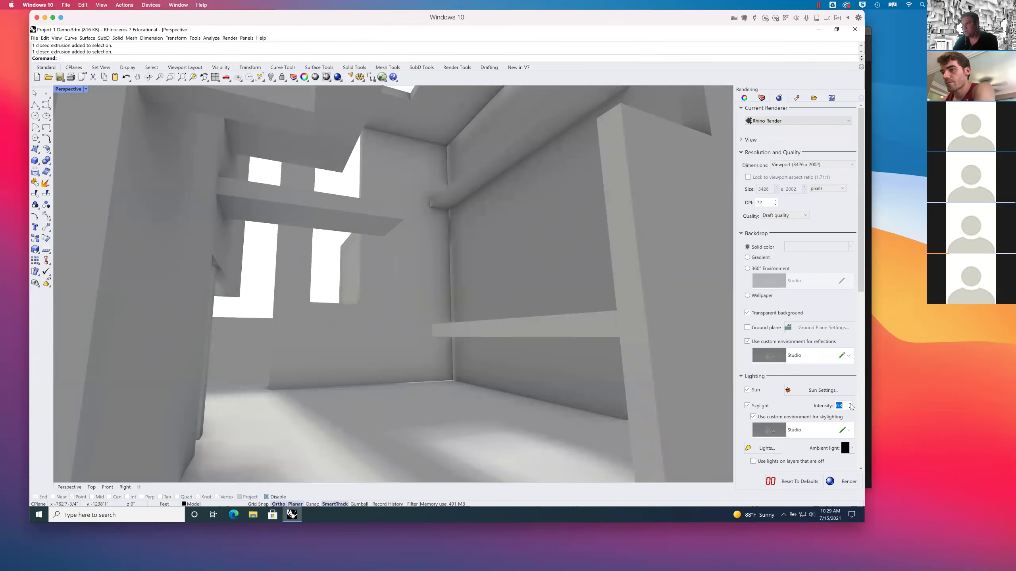
Step: Capture the Perspective viewport to a file with View > Capture > To File
left_click(57, 38)
mouse_move(84, 165)
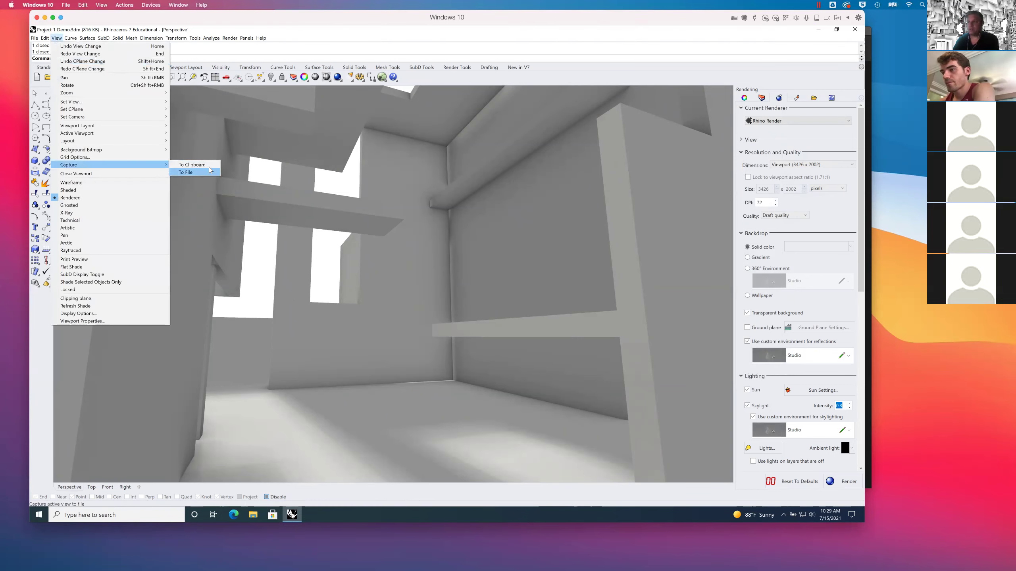
left_click(192, 165)
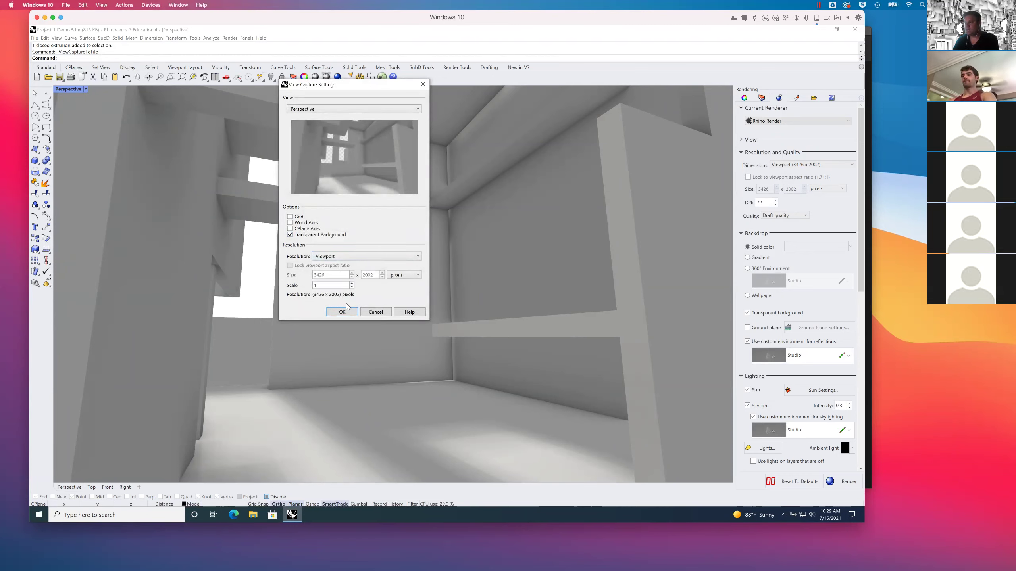
left_click(382, 110)
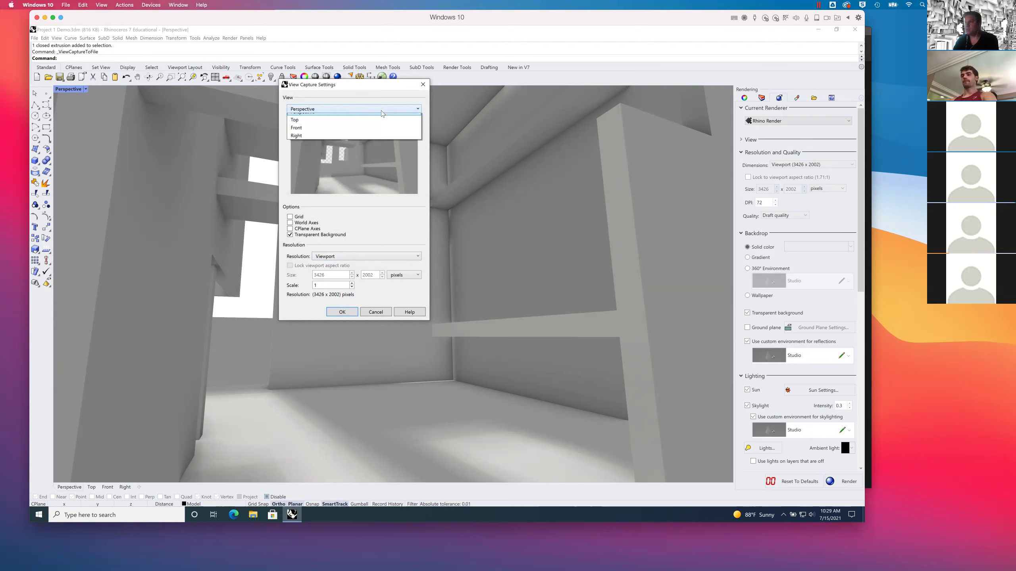
left_click(357, 105)
left_click(367, 313)
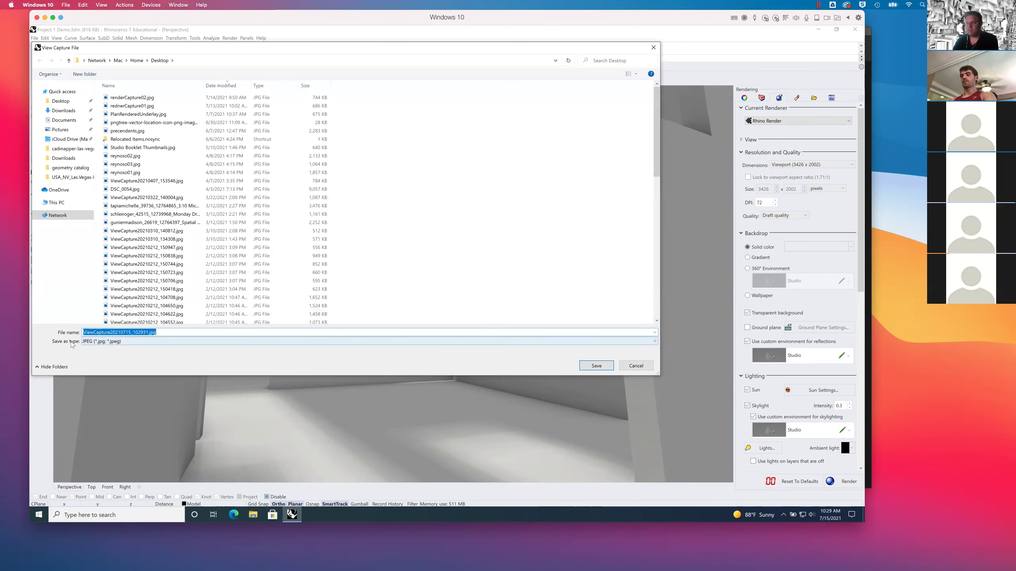
Step: Save the capture as the PNG file interiorRender01.png
left_click(647, 342)
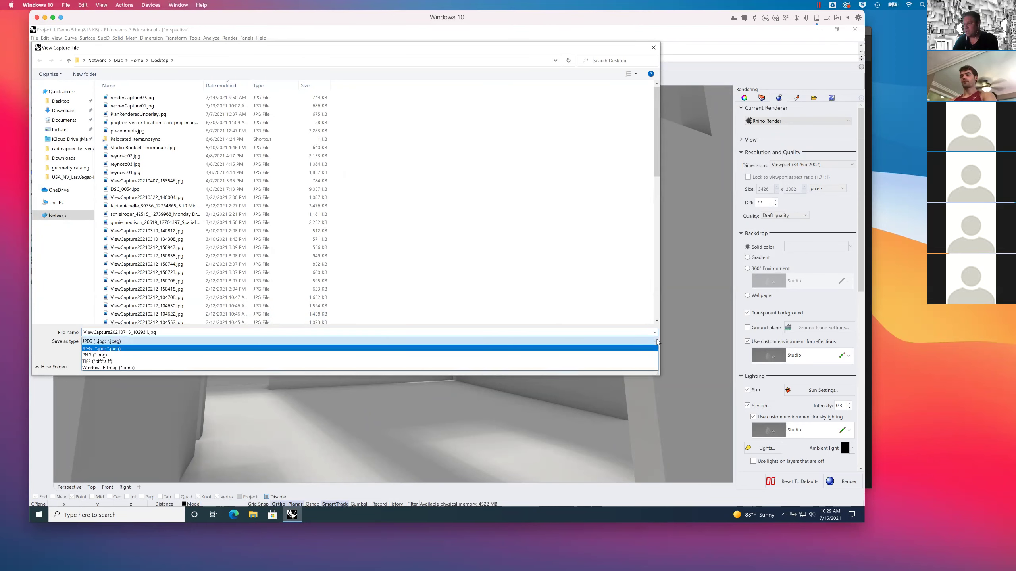
left_click(152, 351)
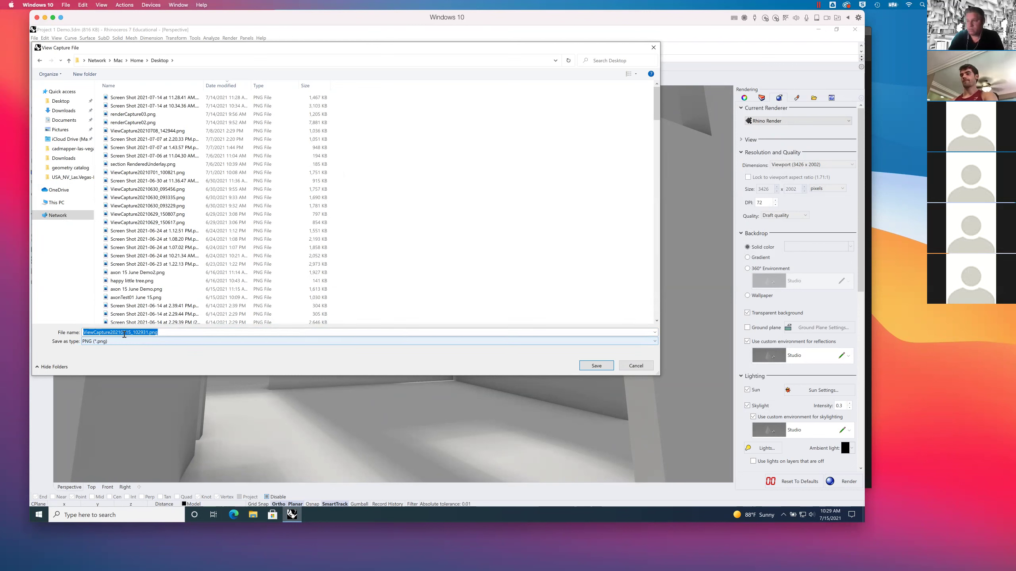
left_click(146, 332)
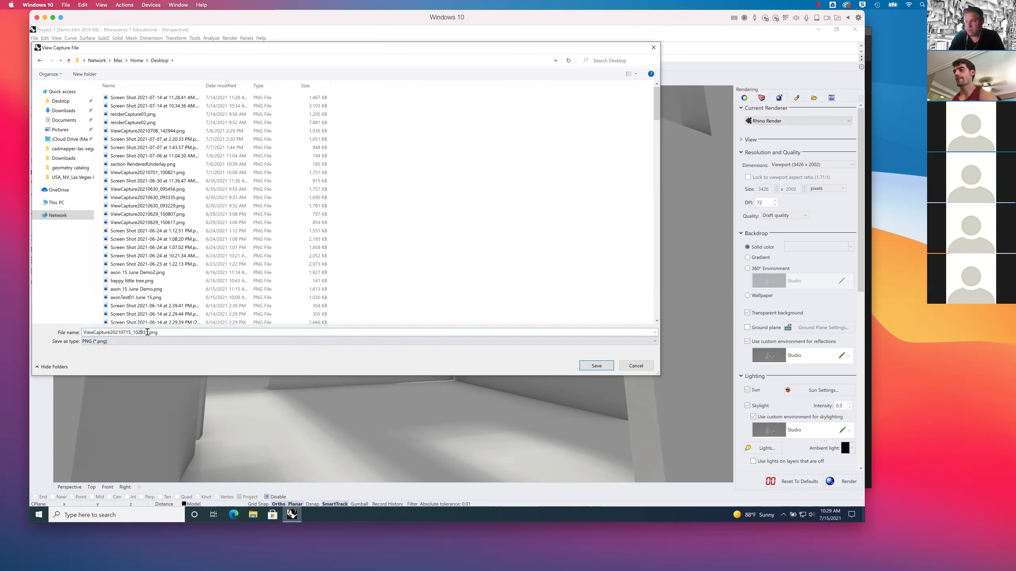
left_click_drag(146, 333, 20, 325)
key("BackSpace")
type("interiorRender01")
key("Return")
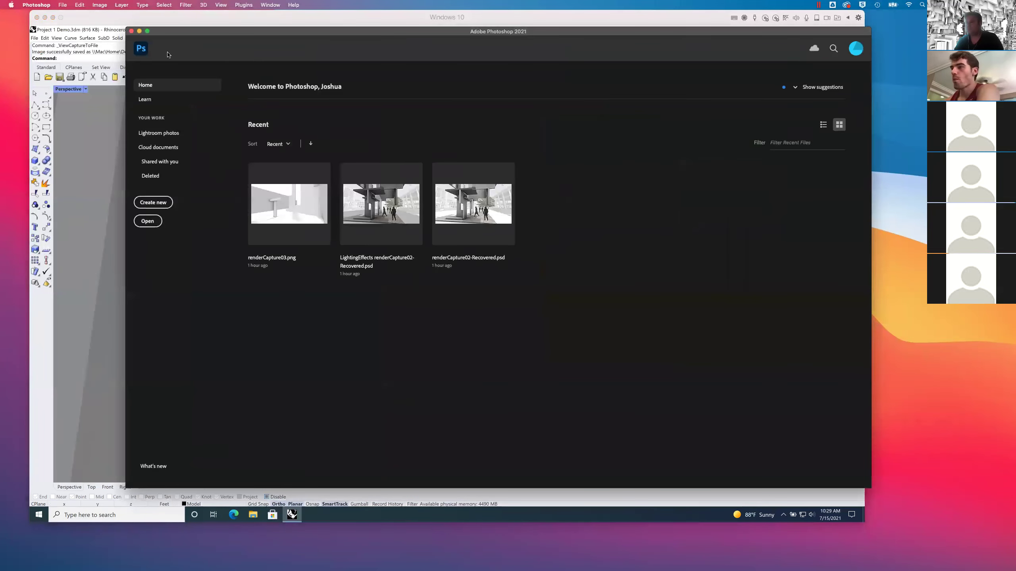
Step: Open interiorRender01.png in Photoshop and zoom the canvas to 100%
left_click(62, 5)
left_click(67, 23)
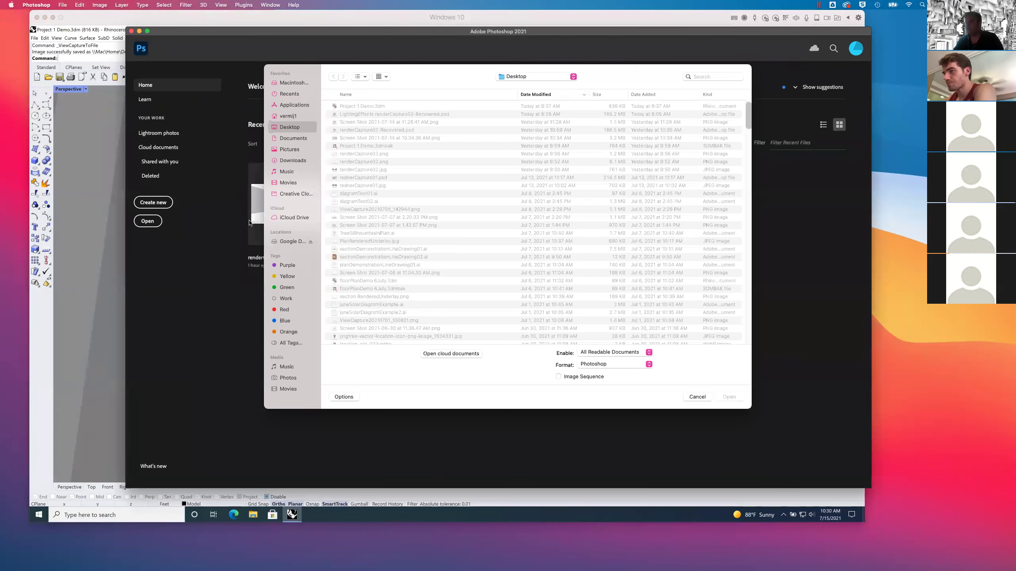
double_click(357, 107)
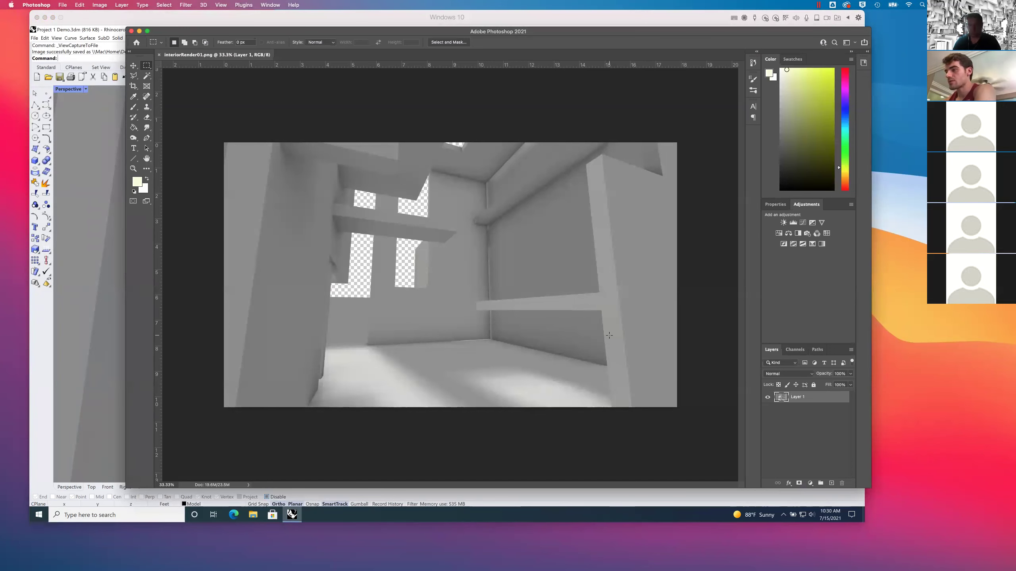
key("ctrl+plus")
key("ctrl+plus")
key("ctrl+plus")
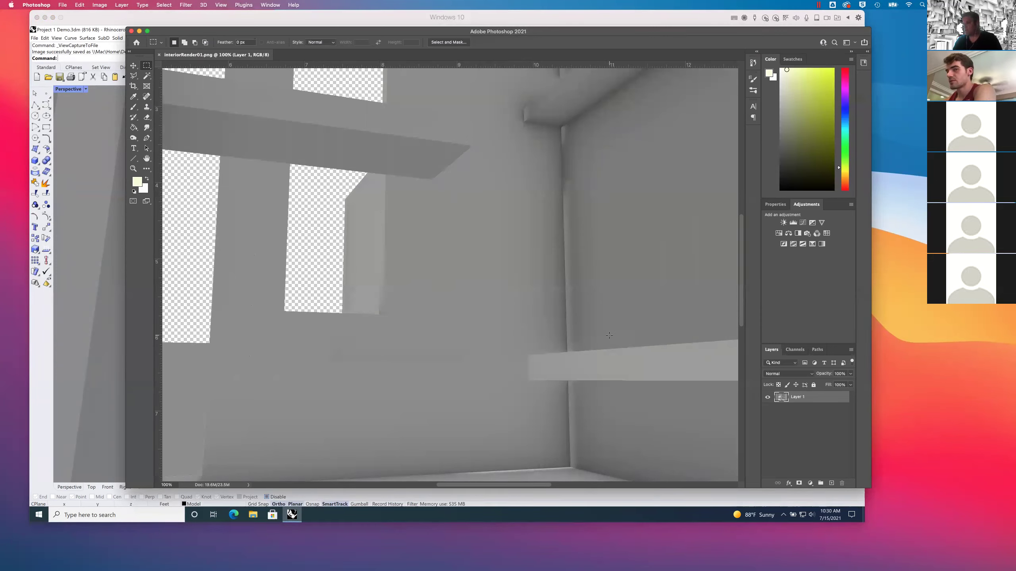
scroll(451, 336, "down", 5)
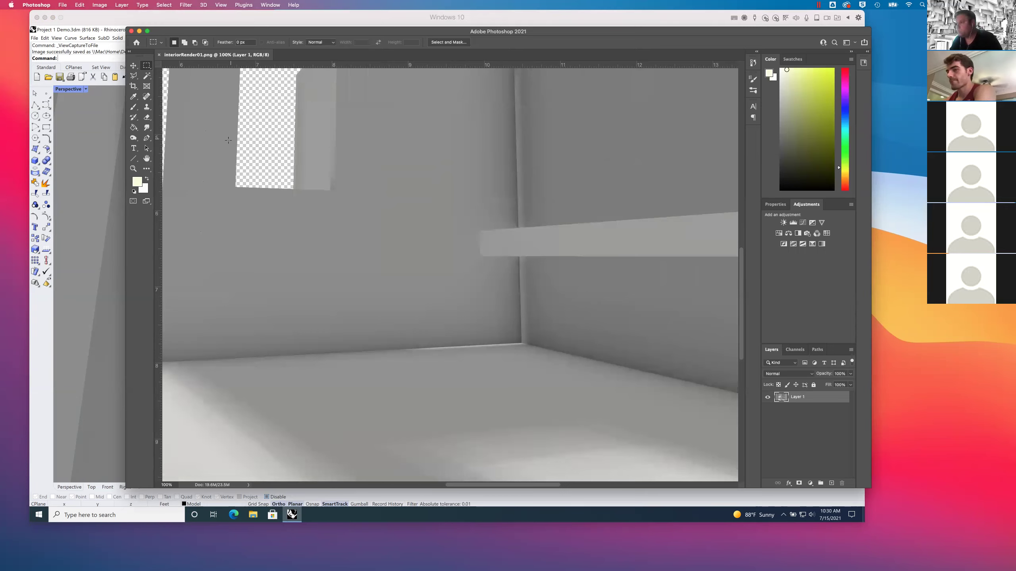
Step: Outline the thin floor strip along the back wall's base with the Polygonal Lasso, zooming in closely
left_click(134, 77)
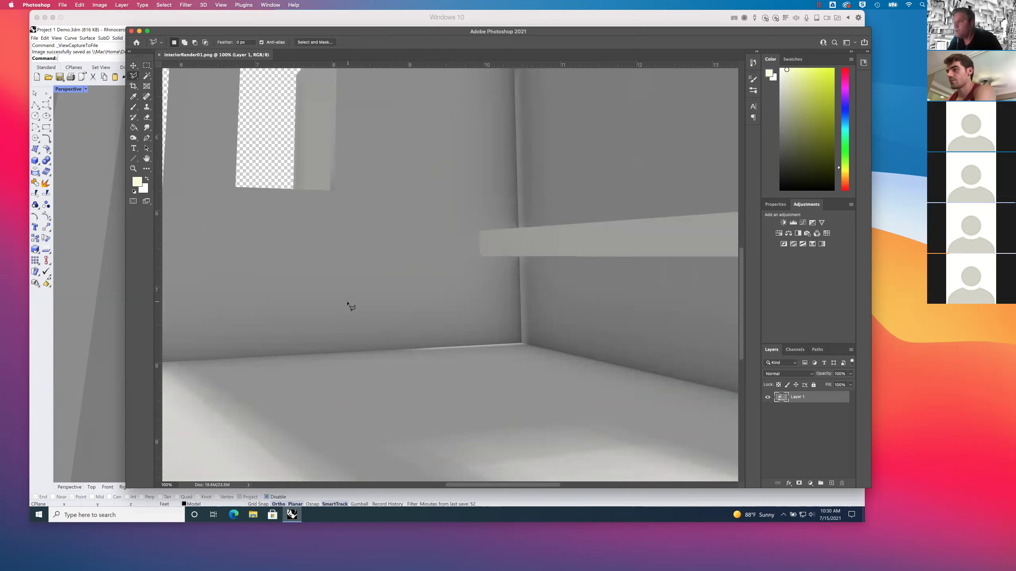
left_click(384, 350)
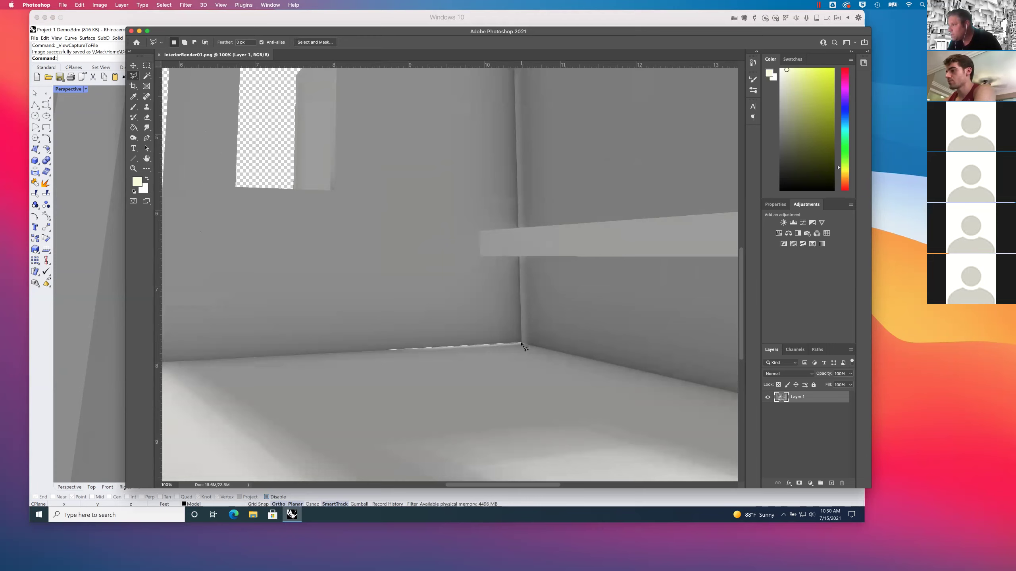
left_click(538, 347)
left_click(512, 355)
left_click(336, 364)
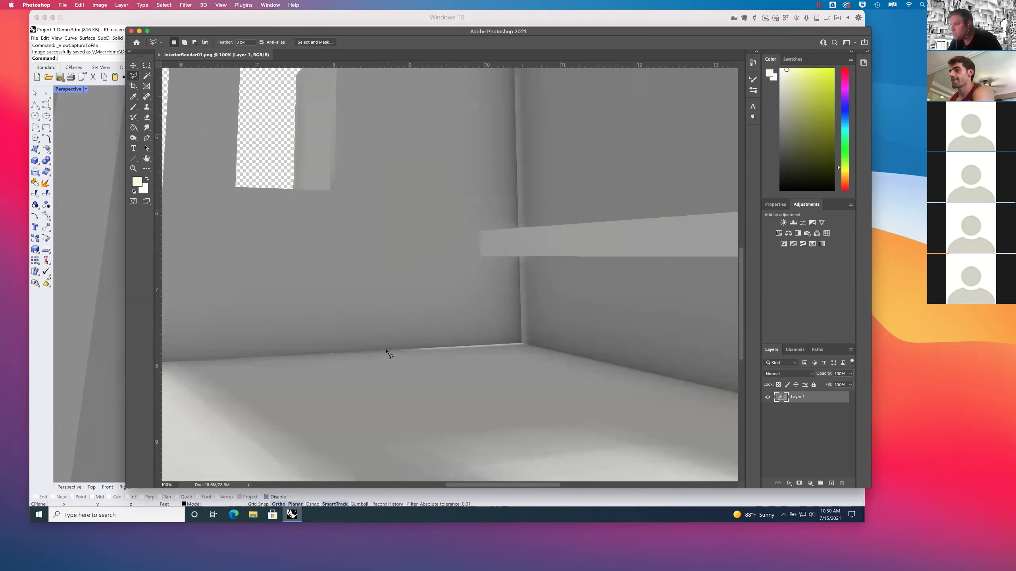
key("super+equal")
key("super+equal")
scroll(438, 366, "down", 5)
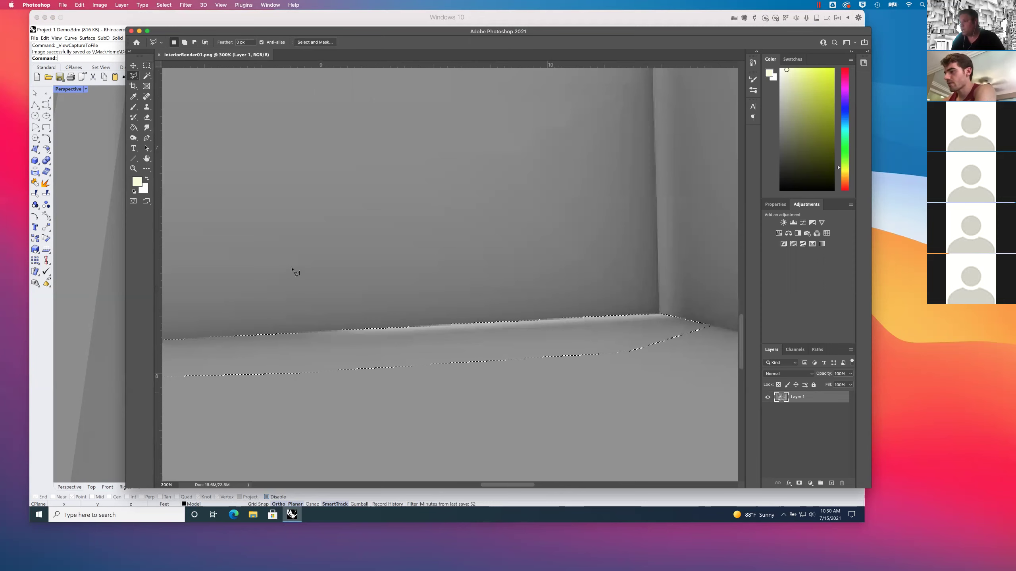
left_click_drag(334, 282, 406, 275)
left_click(147, 117)
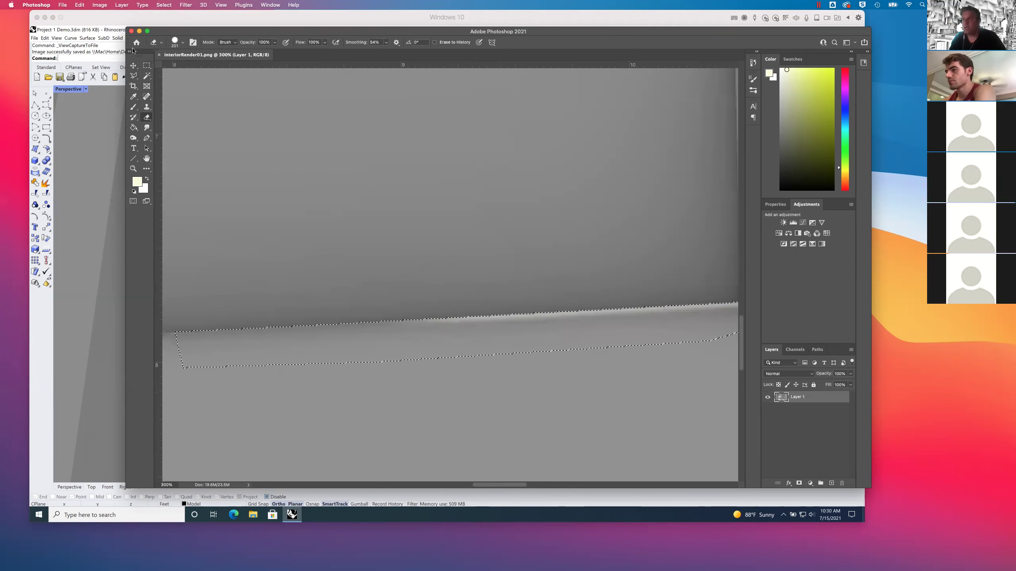
Step: Set up a soft 41 px Clone Stamp brush
left_click(184, 43)
left_click(189, 67)
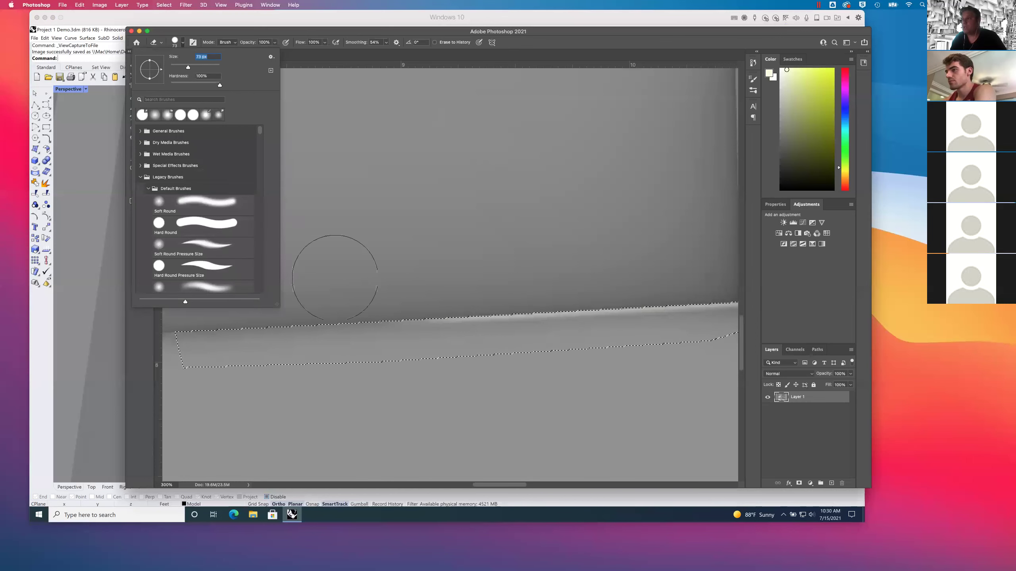
left_click(178, 67)
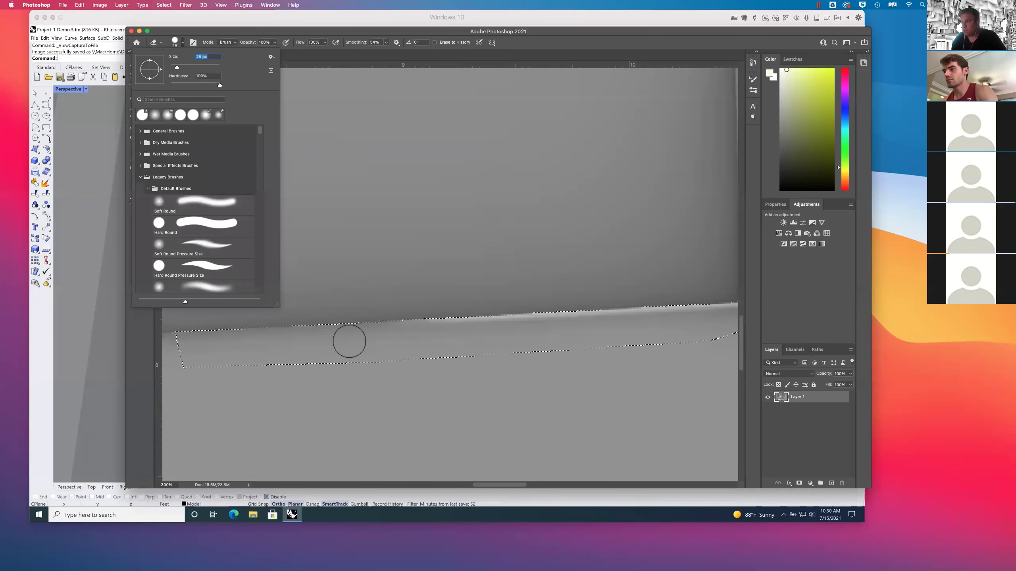
left_click(176, 42)
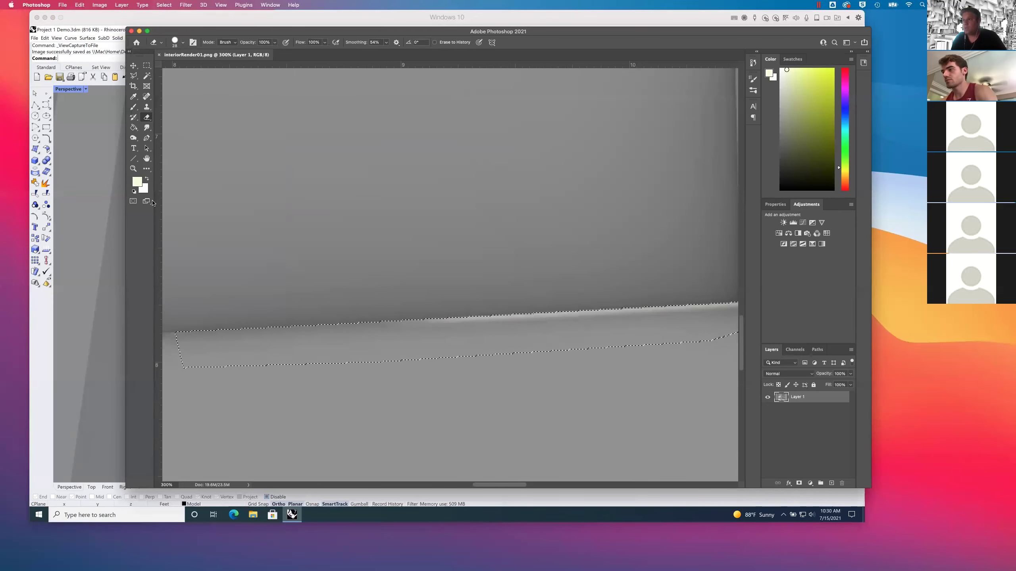
left_click(147, 107)
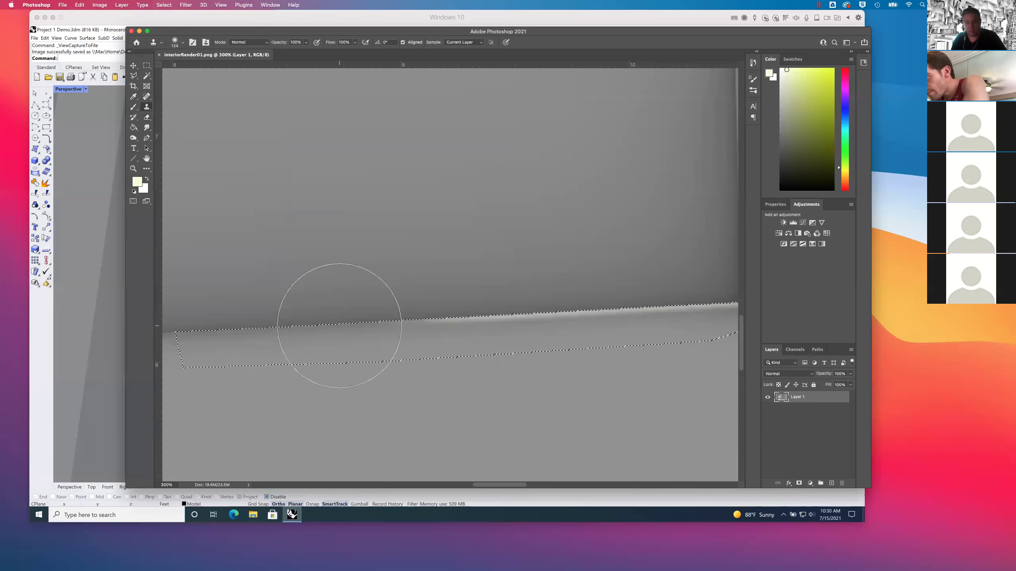
left_click(184, 42)
key("bracketleft")
key("bracketleft")
key("bracketleft")
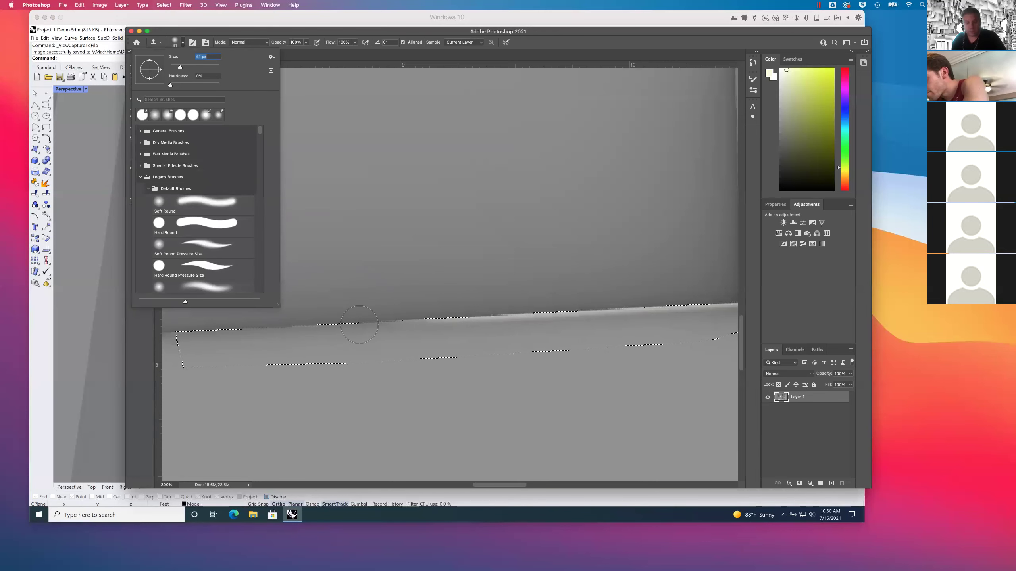
left_click(179, 42)
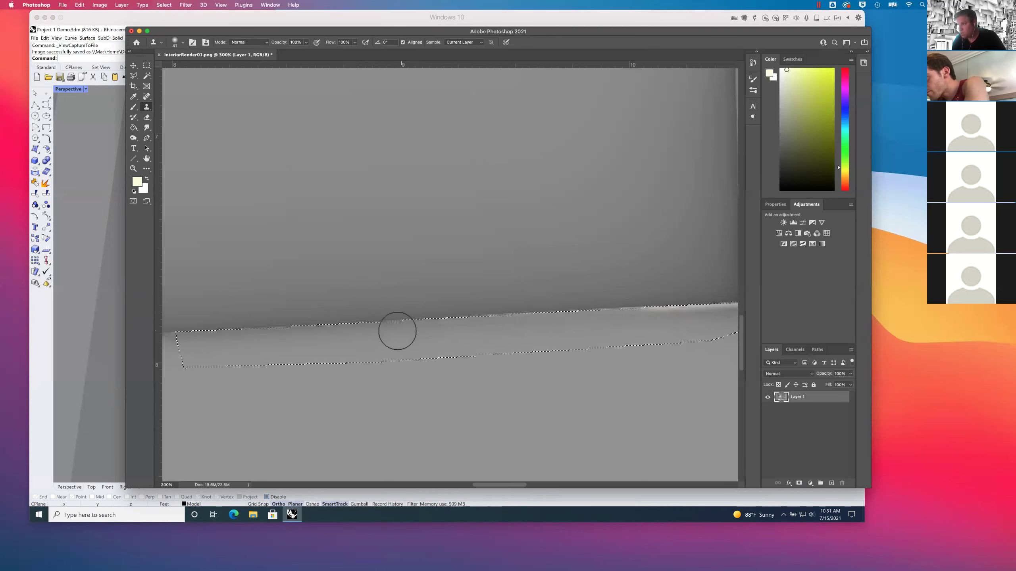
Step: Clone clean floor over the bright seam at the floor edge, then deselect and zoom out to 33.3%
mouse_move(567, 324)
left_mouse_down()
mouse_move(705, 306)
mouse_move(694, 317)
mouse_move(460, 345)
left_mouse_up()
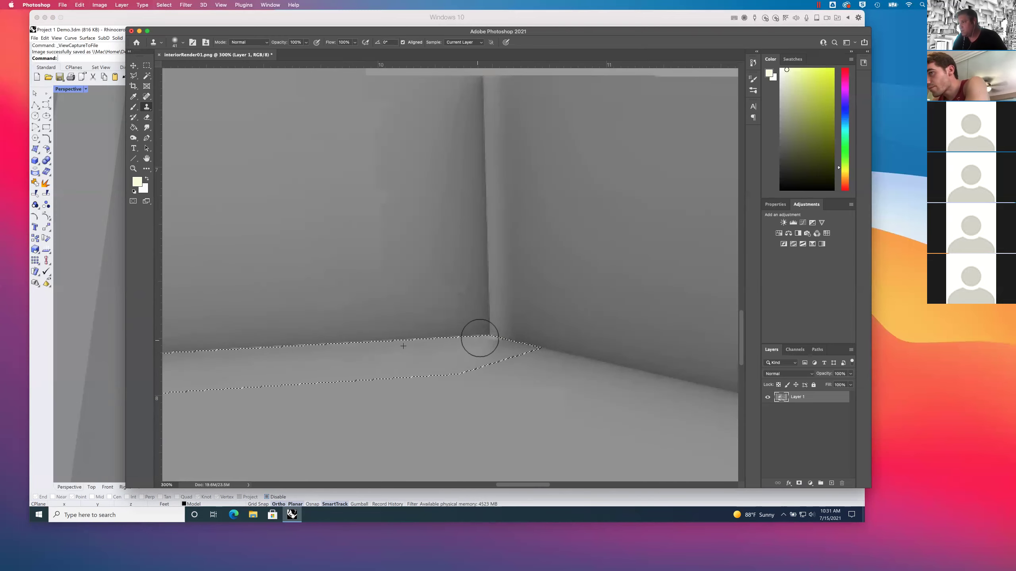
left_click(501, 351, "alt")
left_click_drag(480, 346, 487, 345)
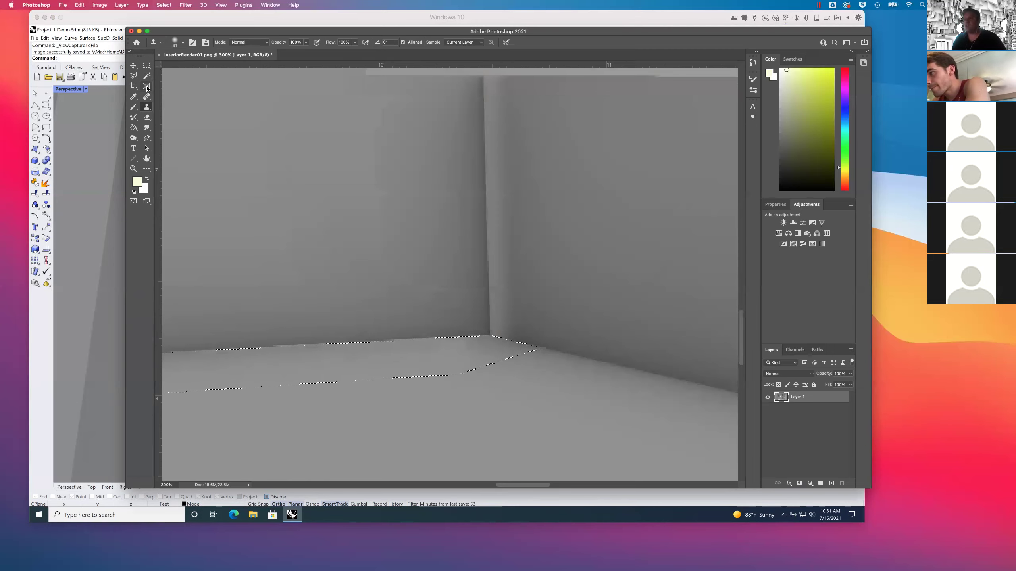
left_click(147, 66)
left_click(371, 292)
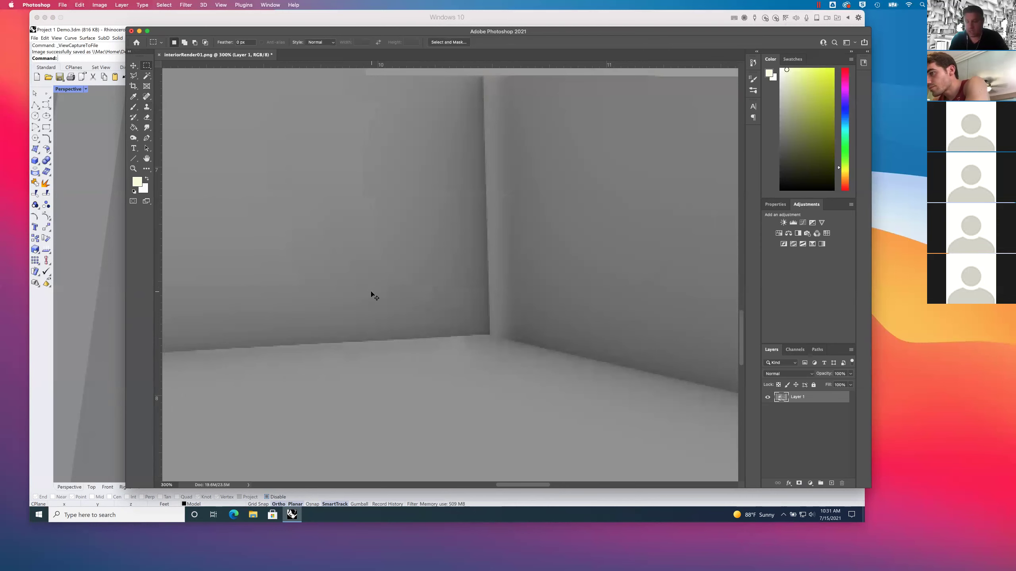
scroll(371, 292, "down", 5)
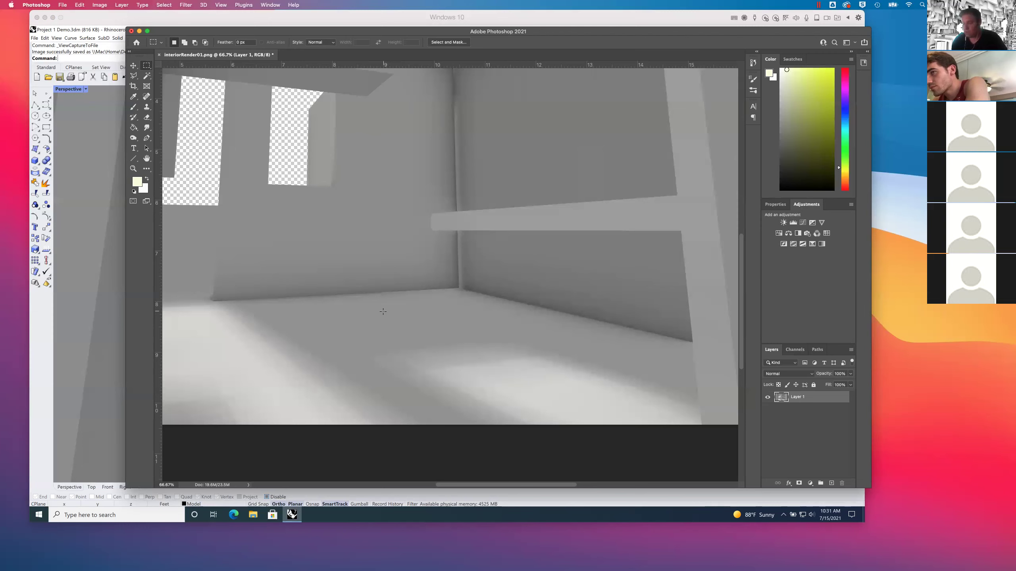
scroll(386, 314, "down", 2)
scroll(386, 314, "down", 1)
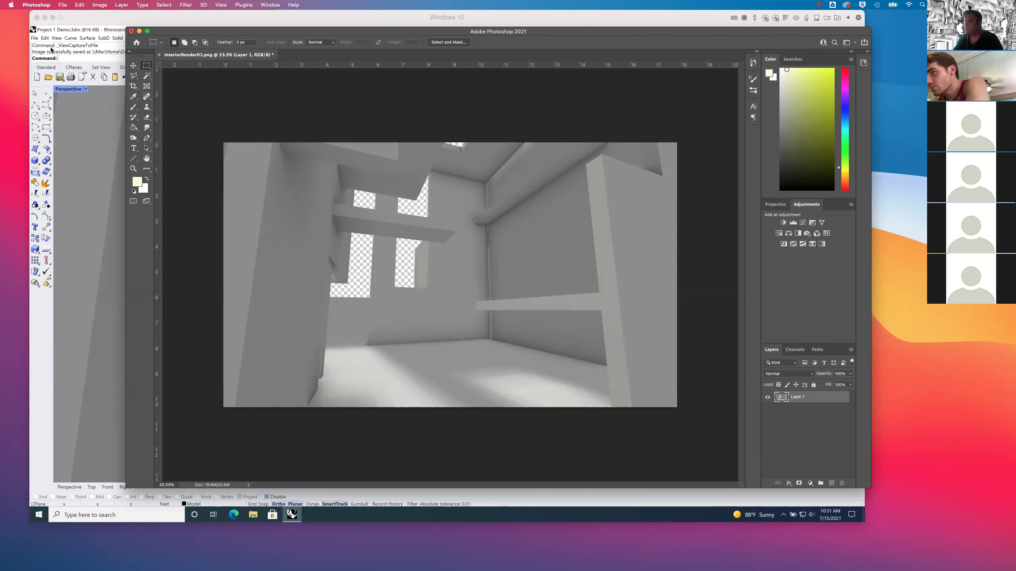
Step: Apply Shadows/Highlights with Shadows Amount 5%, Highlights Amount 66% and Color +10
left_click(133, 65)
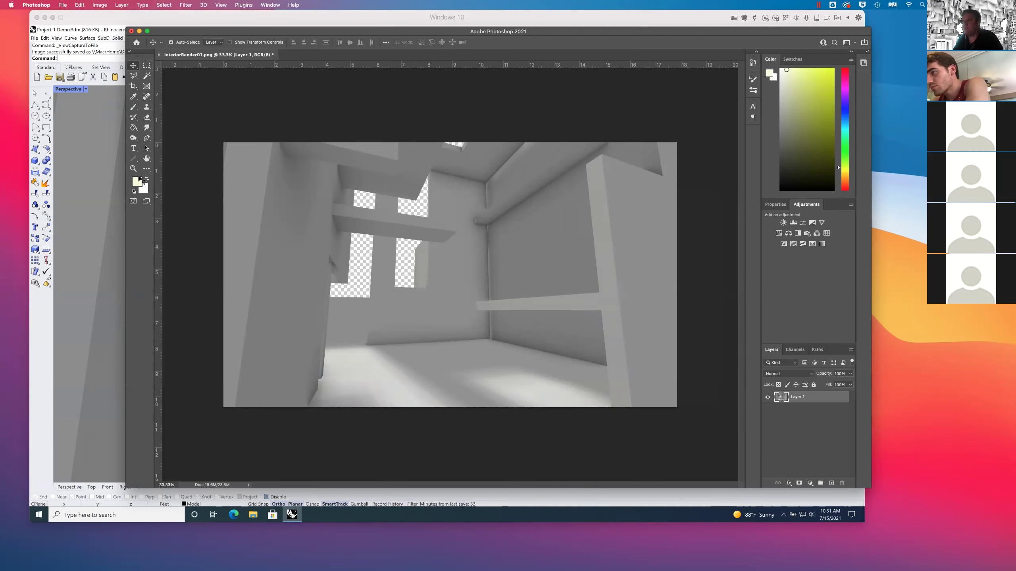
left_click(100, 5)
mouse_move(103, 27)
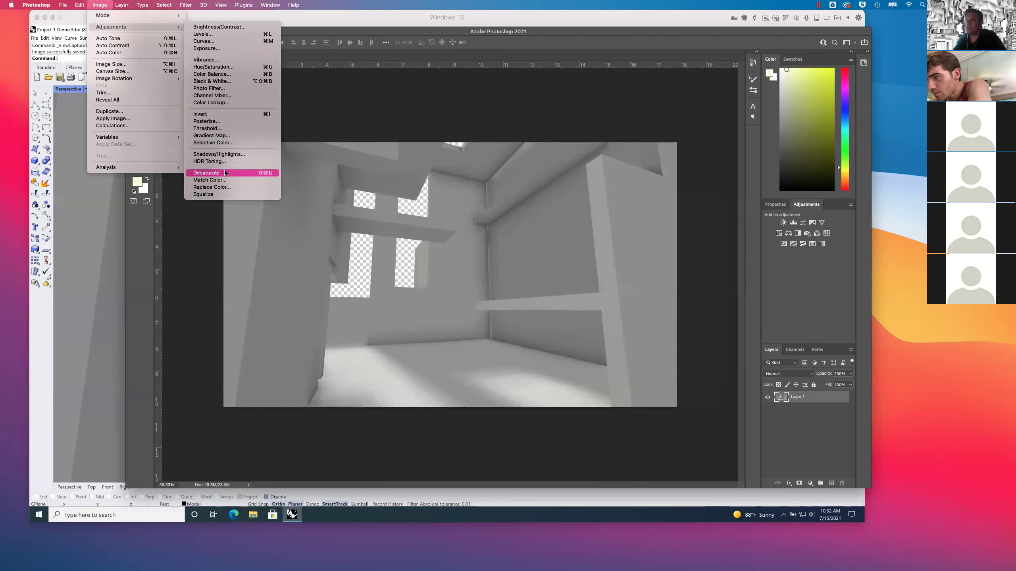
left_click(224, 155)
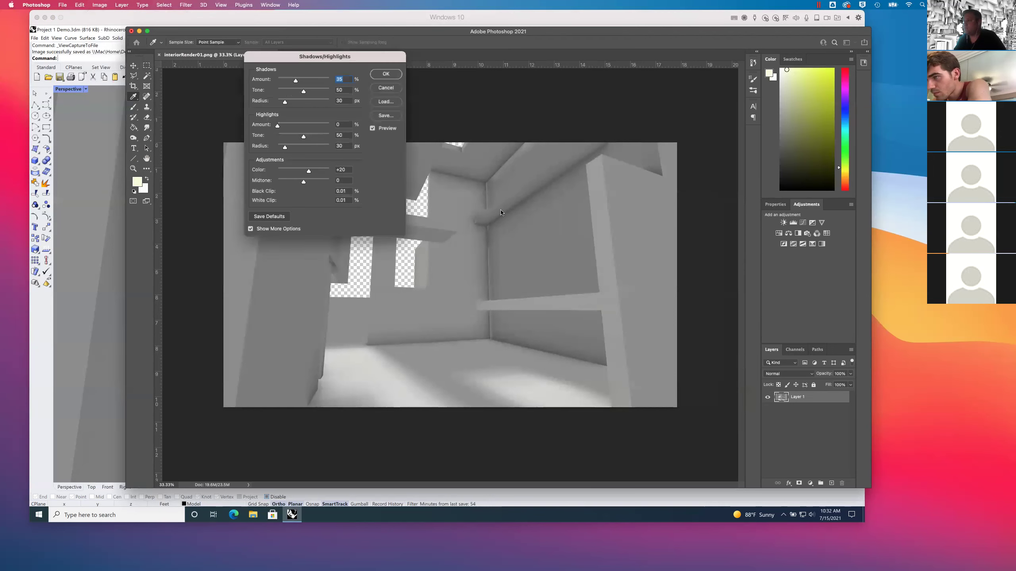
left_click_drag(343, 64, 192, 75)
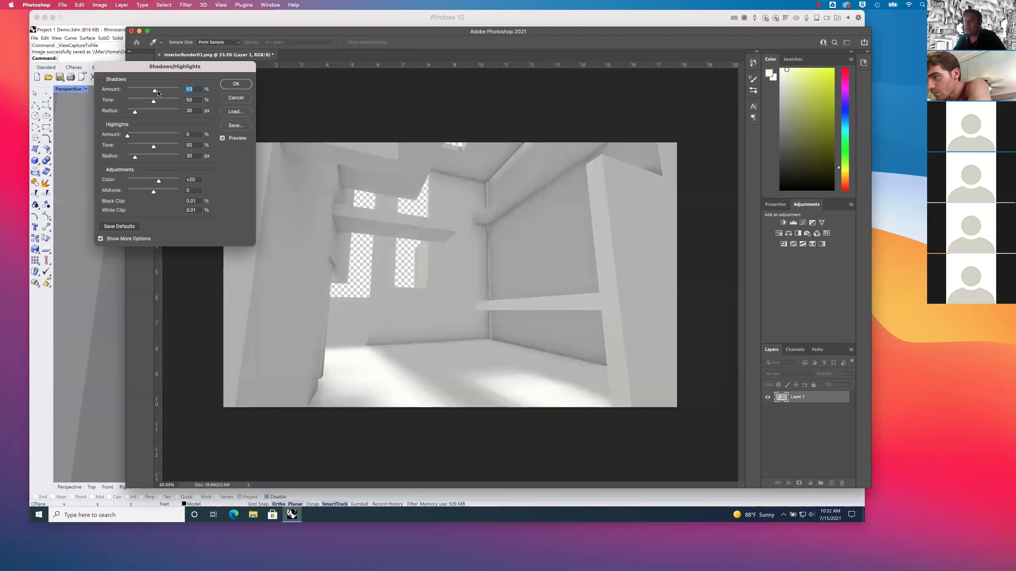
left_click_drag(147, 91, 131, 94)
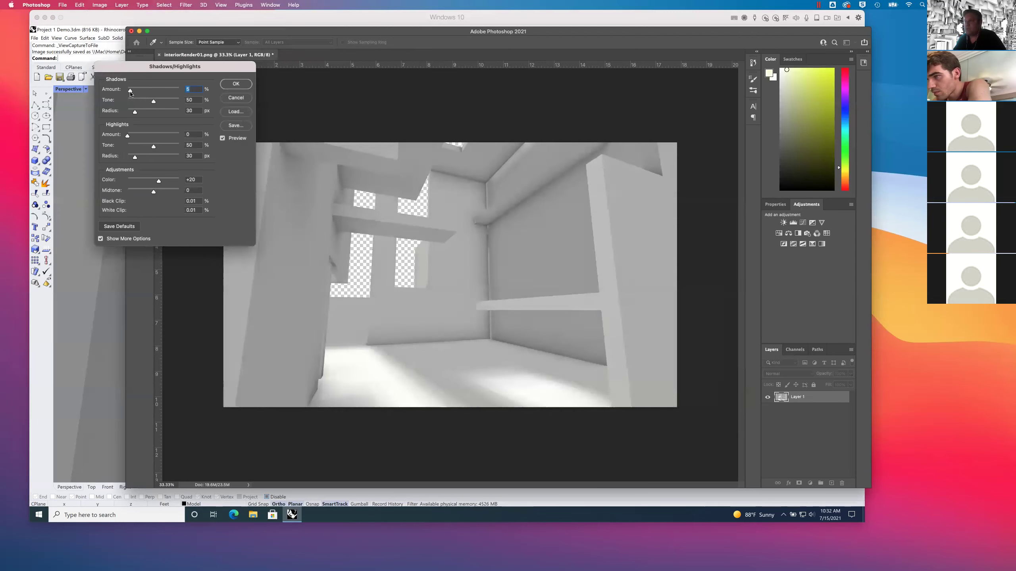
left_click_drag(137, 137, 162, 137)
left_click_drag(158, 181, 176, 184)
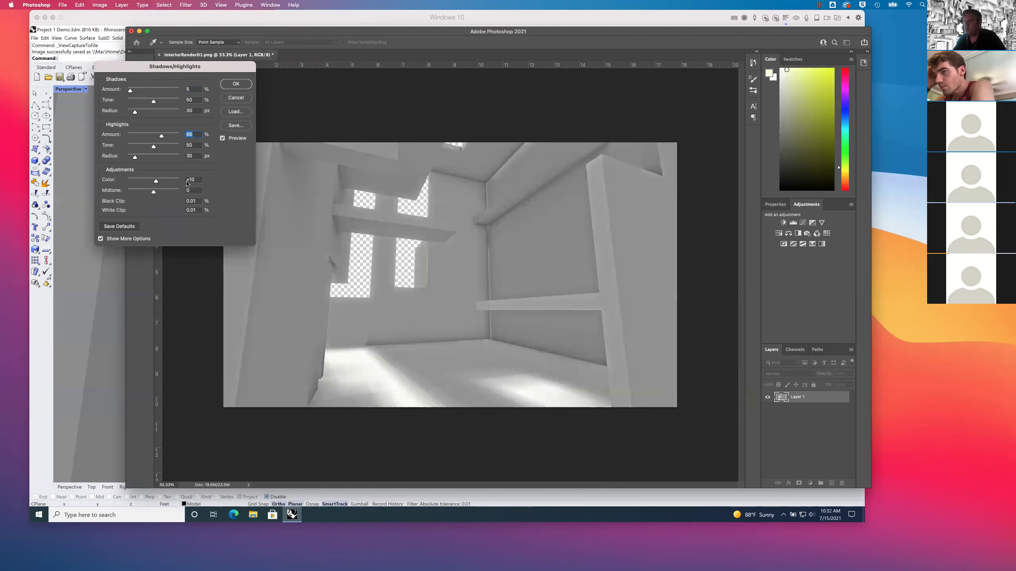
key("Return")
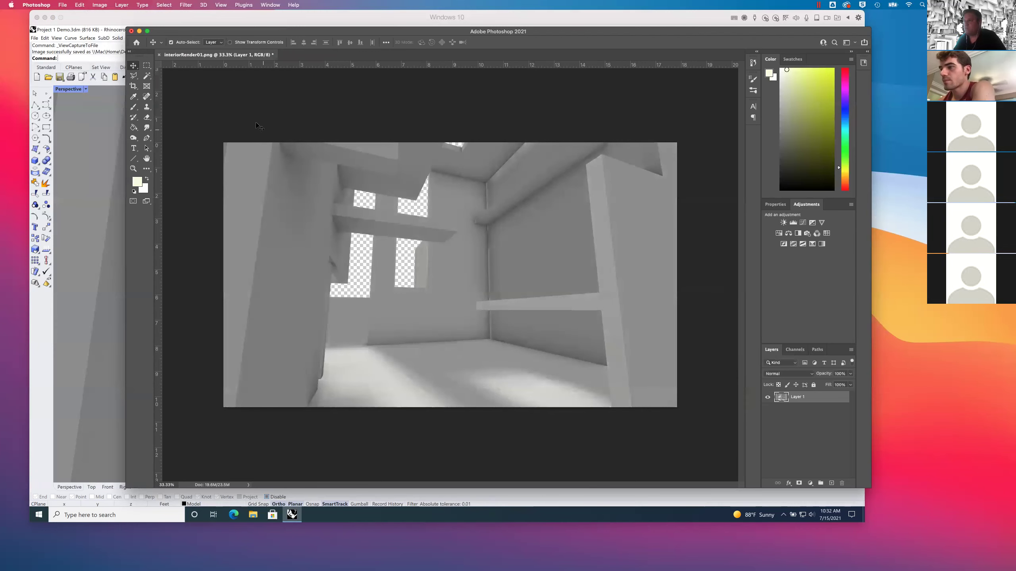
Step: Apply an Exposure adjustment of about -1.4 to darken the render
left_click(100, 4)
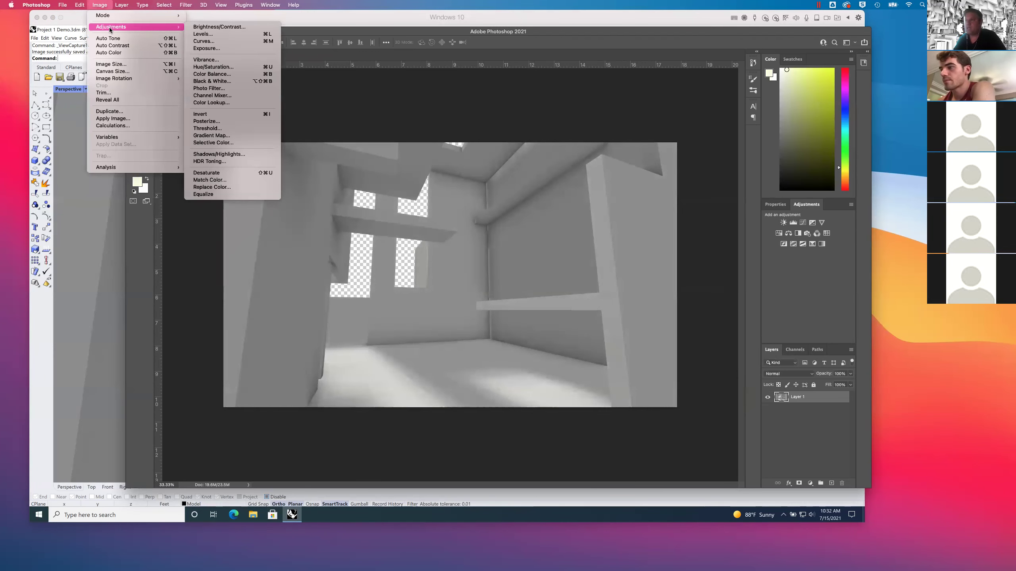
left_click(228, 48)
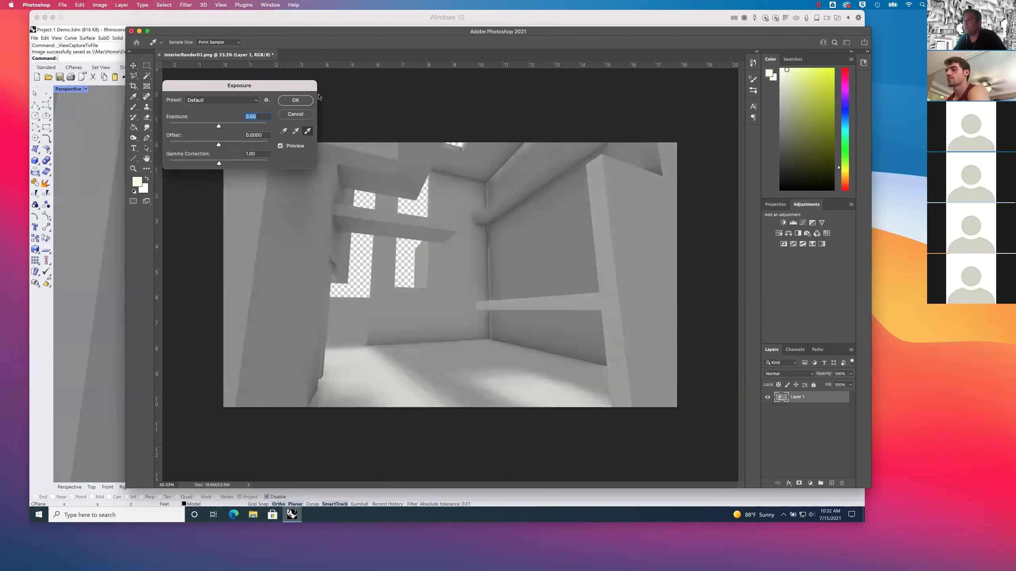
left_click_drag(218, 126, 208, 128)
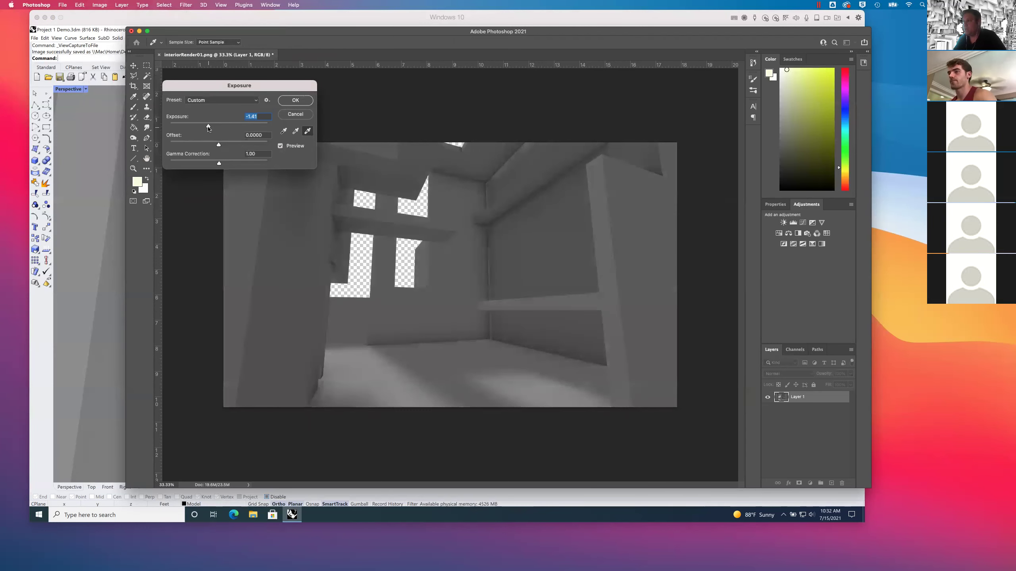
left_click(294, 102)
left_click(100, 5)
mouse_move(172, 26)
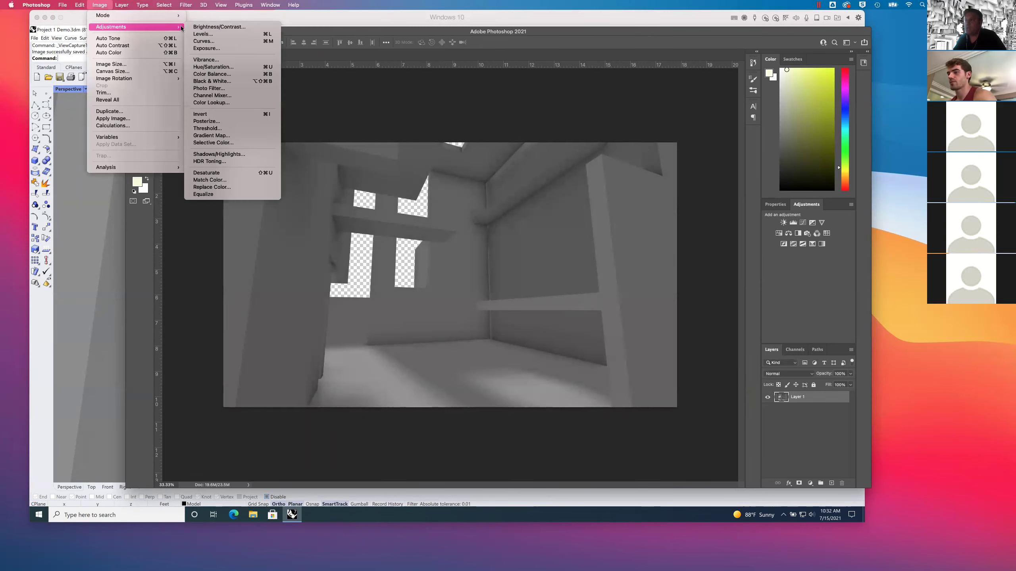
Step: Apply Levels with input values 15, 0.81 and 226
left_click(226, 35)
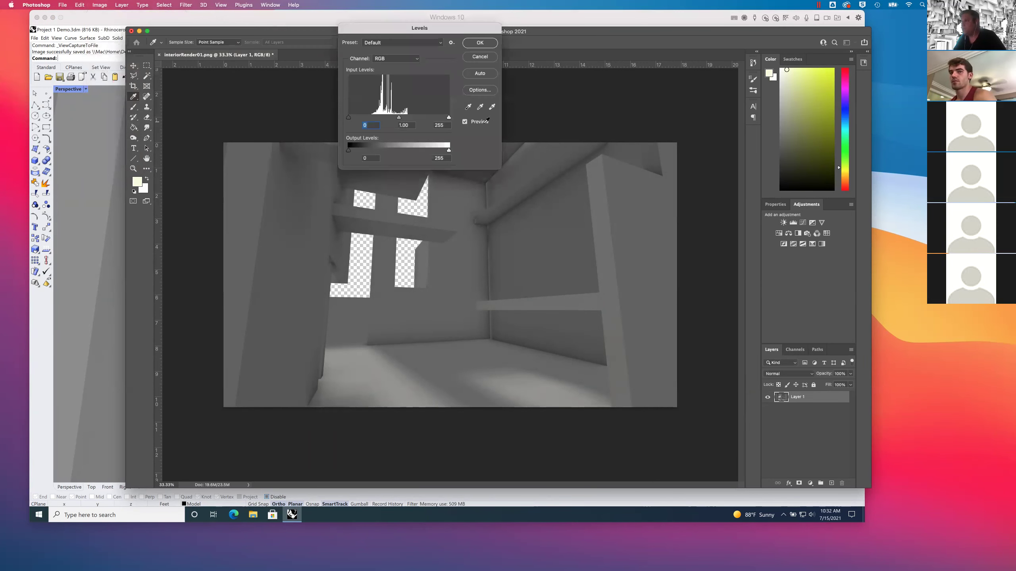
left_click_drag(399, 117, 354, 121)
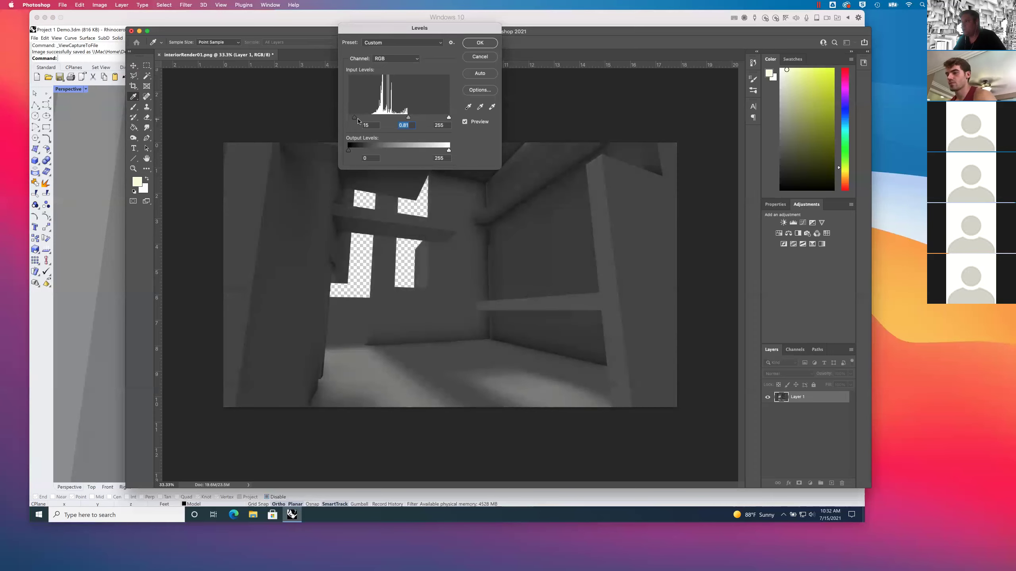
left_click_drag(449, 118, 438, 120)
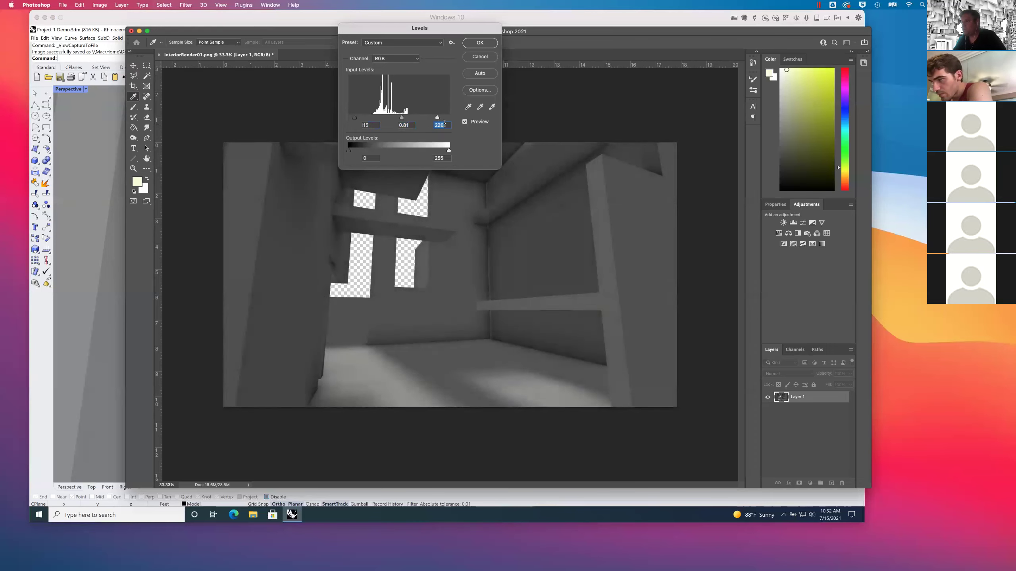
left_click(479, 43)
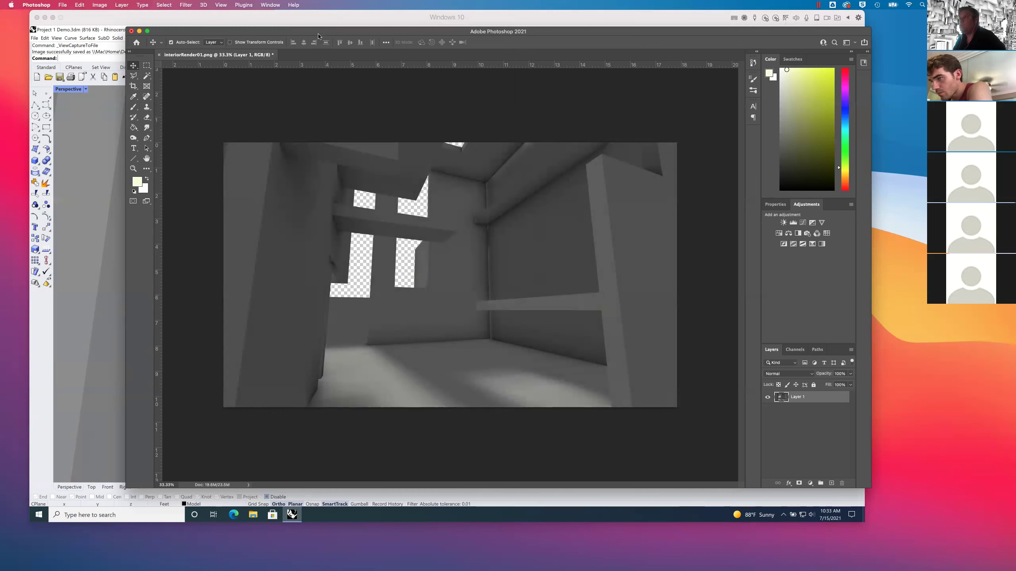
Step: Resize the Photoshop window and browse to Downloads > Textures in the Open dialog
left_click_drag(319, 36, 304, 29)
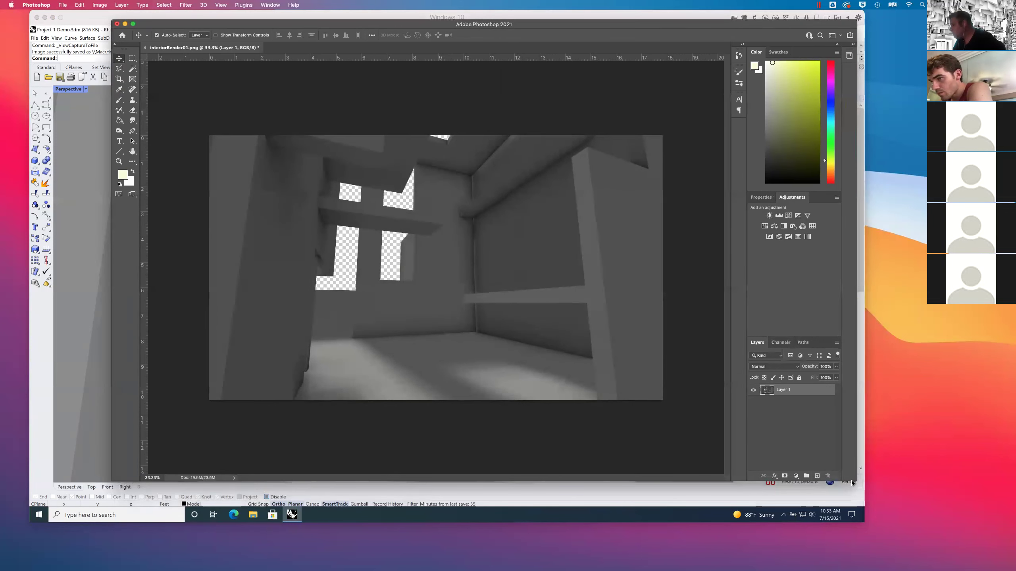
left_click_drag(853, 483, 871, 506)
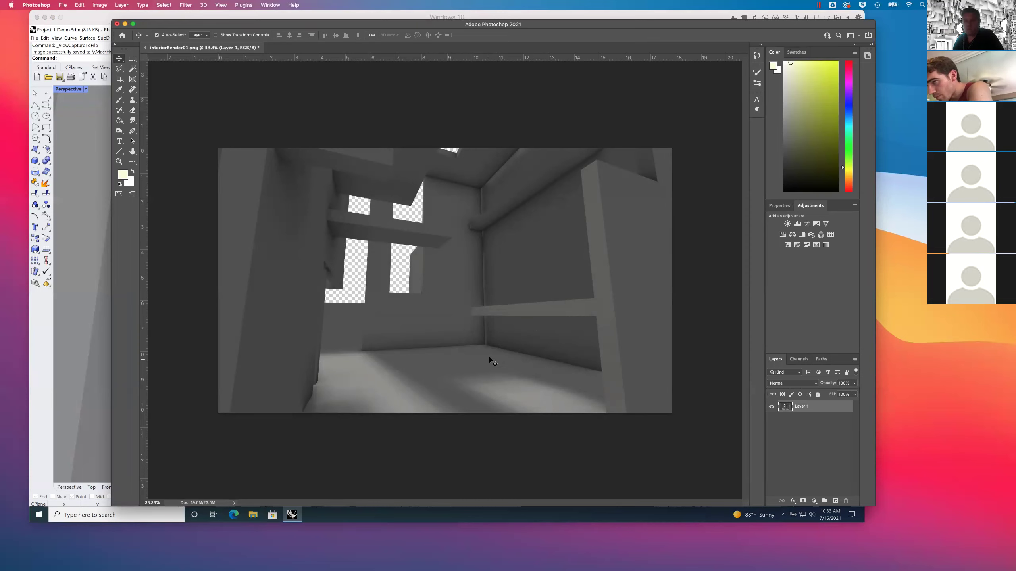
left_click(63, 5)
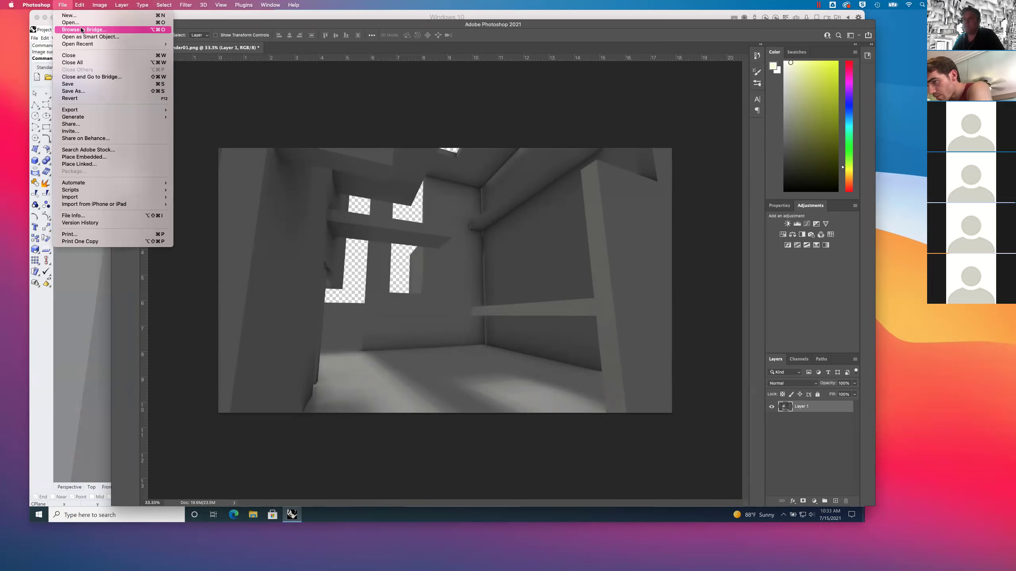
left_click(73, 22)
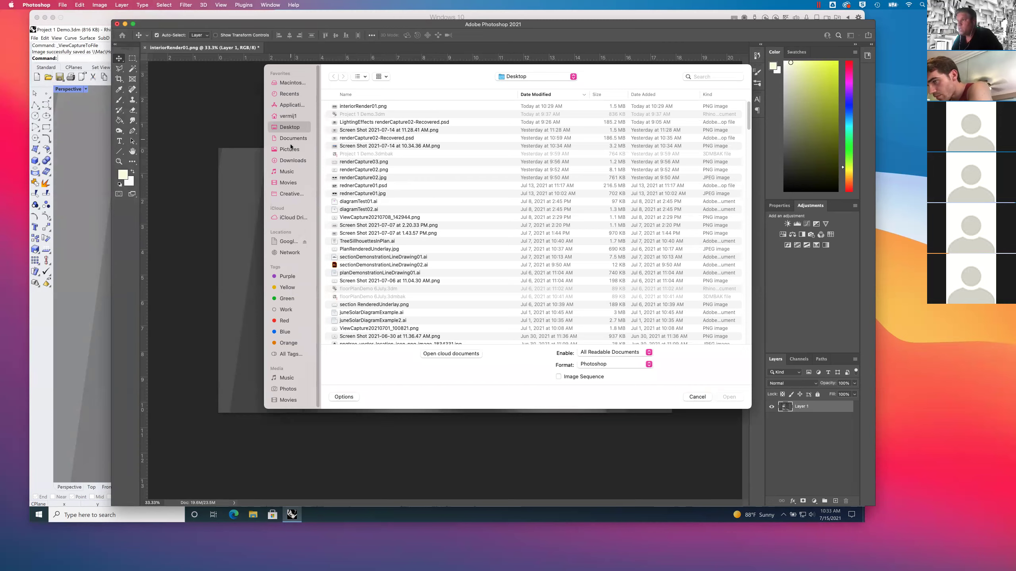
left_click(290, 160)
double_click(350, 115)
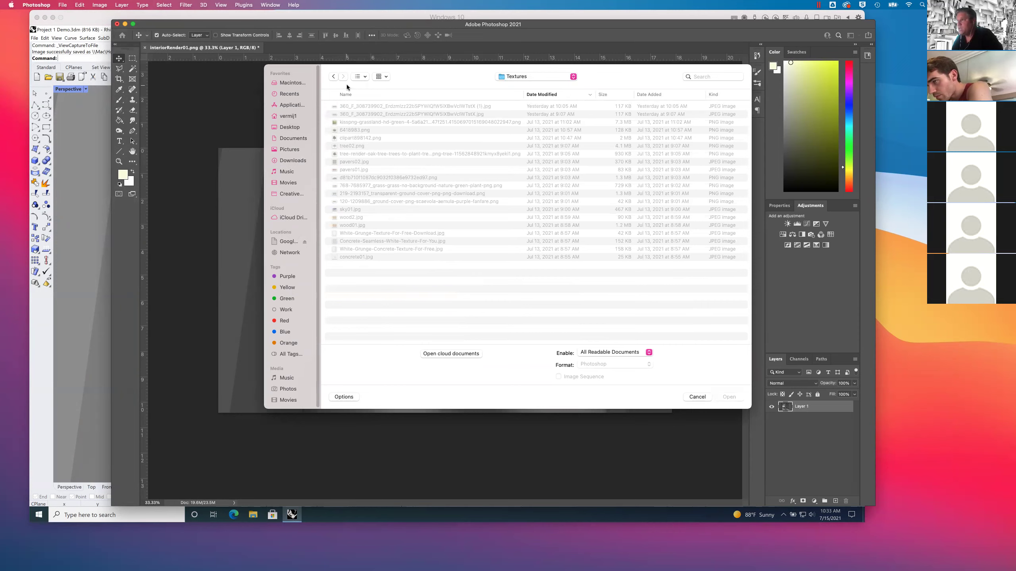
Step: Switch to thumbnail view and open White-Grunge-Concrete-Texture-For-Free.jpg
left_click(382, 76)
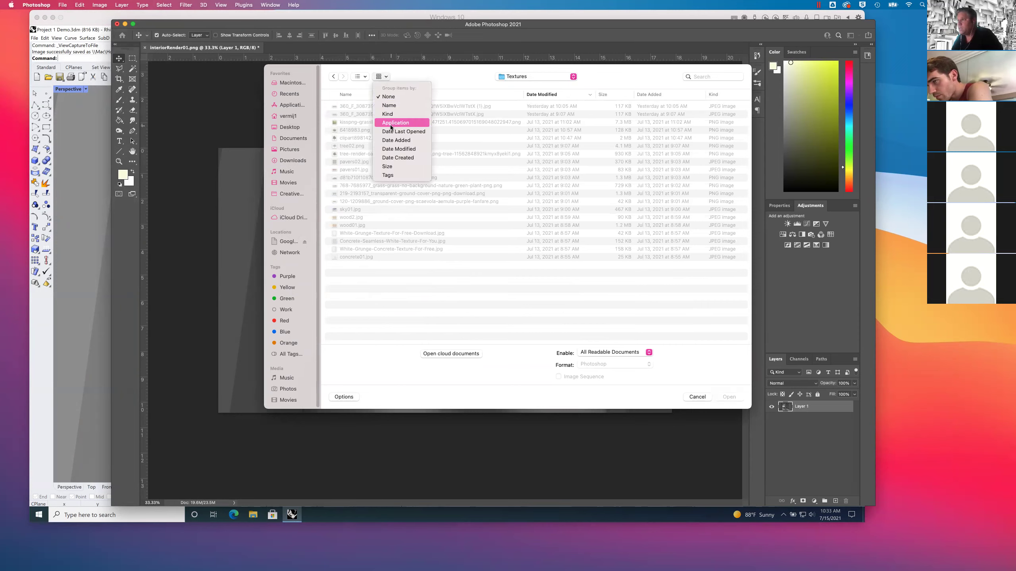
left_click(369, 79)
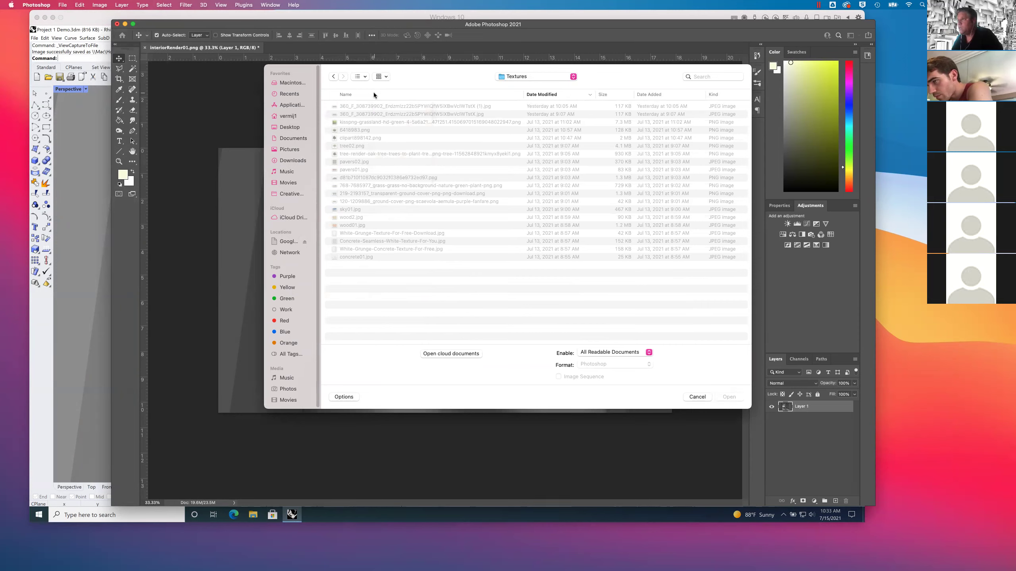
left_click(360, 77)
left_click(372, 111)
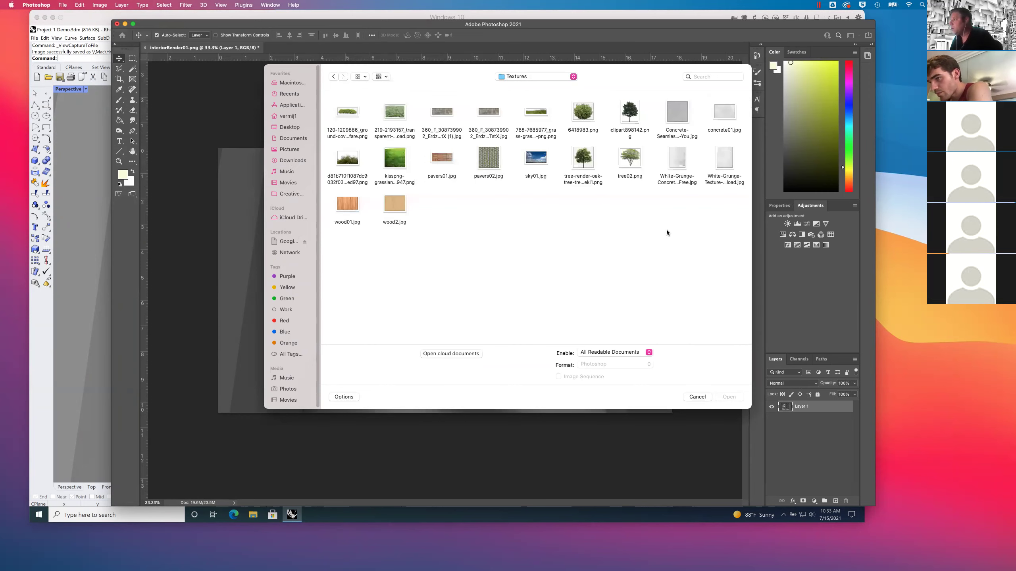
left_click(677, 126)
left_click(680, 156)
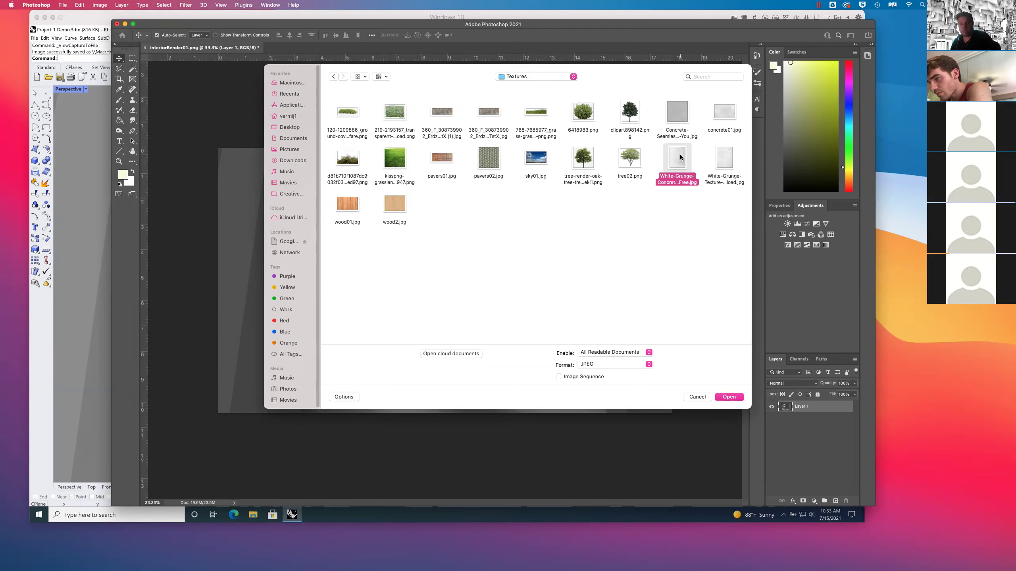
key("space")
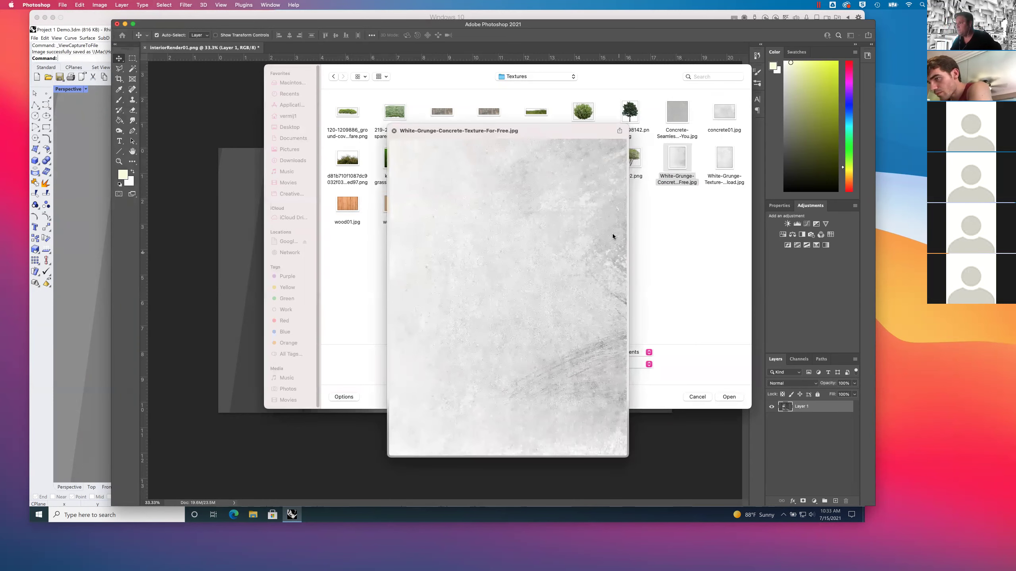
key("space")
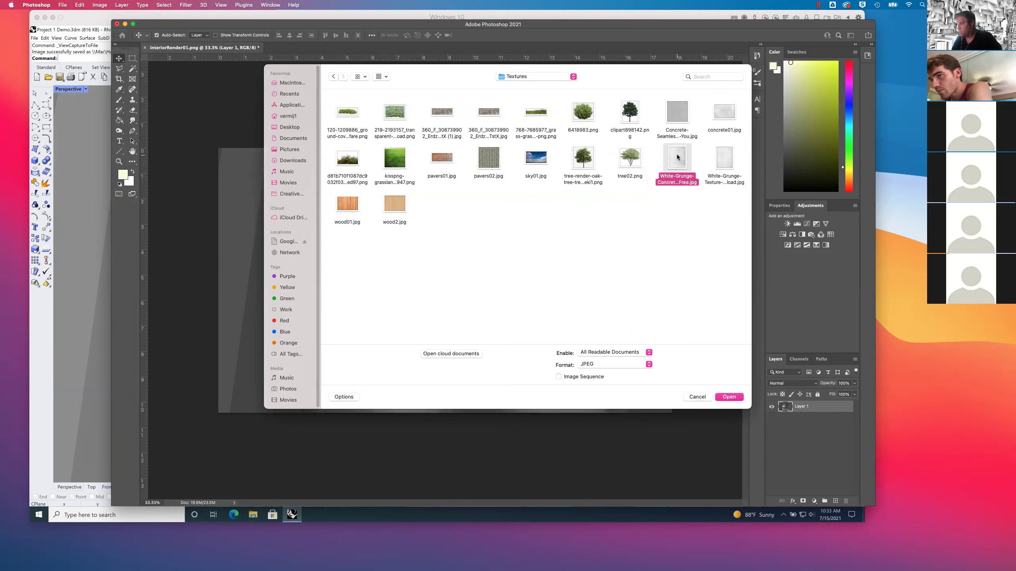
double_click(677, 154)
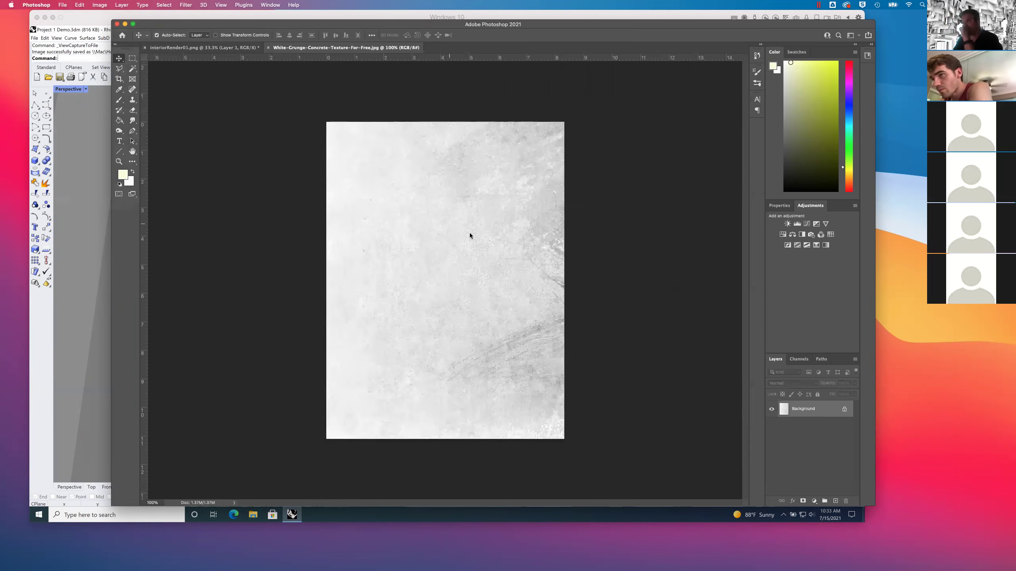
Step: Copy the whole concrete texture and paste it into interiorRender01 as Layer 2
key("super+a")
key("super+c")
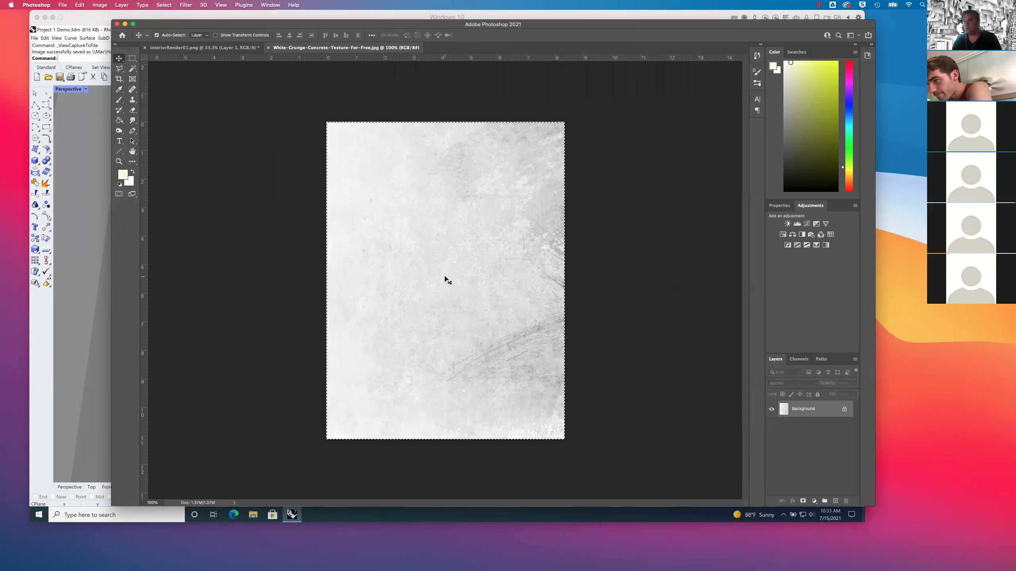
left_click(229, 48)
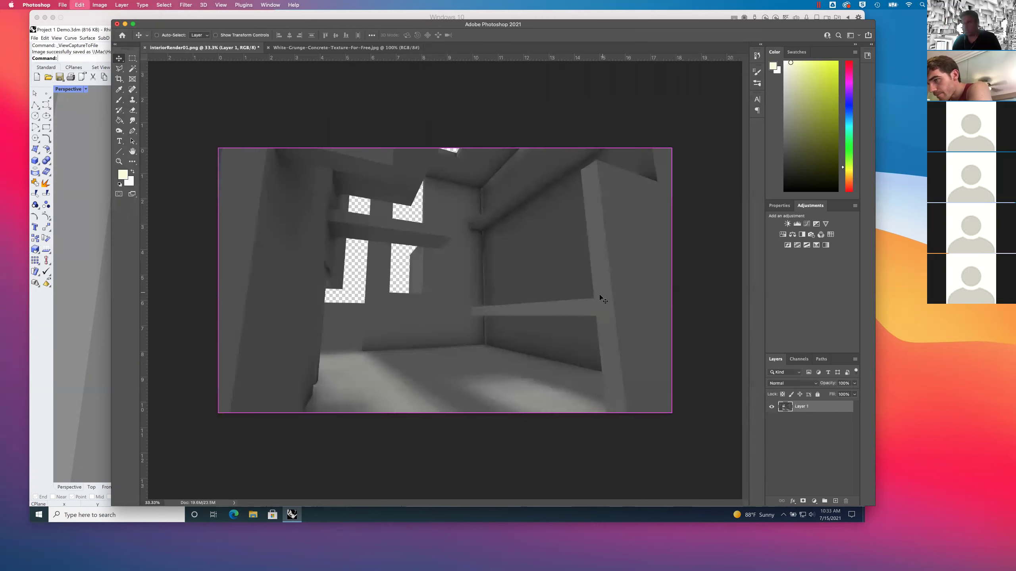
key("super+v")
mouse_move(462, 292)
left_mouse_down()
mouse_move(484, 226)
mouse_move(453, 297)
mouse_move(464, 282)
left_mouse_up()
Step: Set Layer 2 to 46% opacity and move it down-left below the windows
left_click(854, 383)
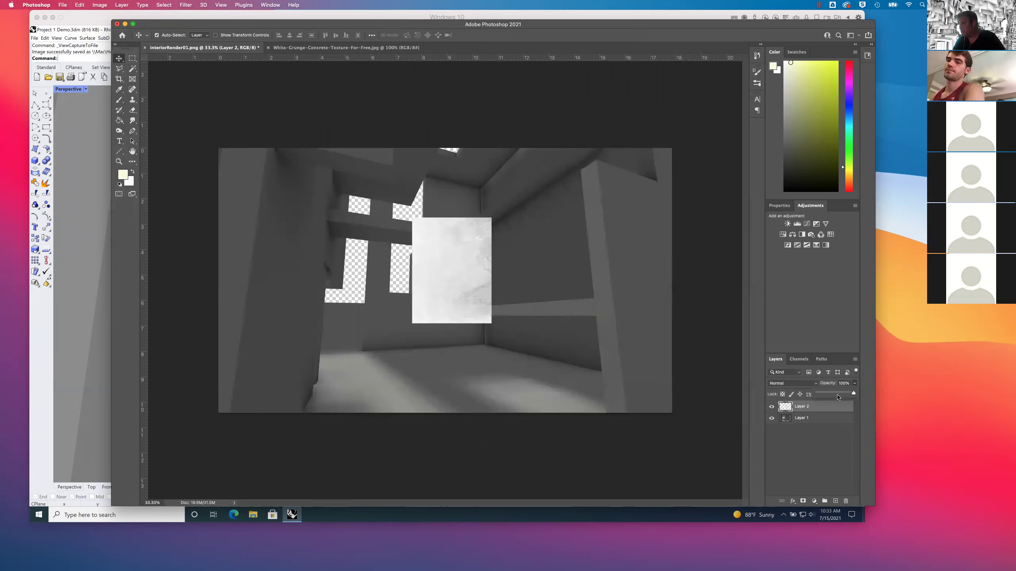
left_click_drag(839, 395, 833, 395)
left_click_drag(446, 285, 414, 331)
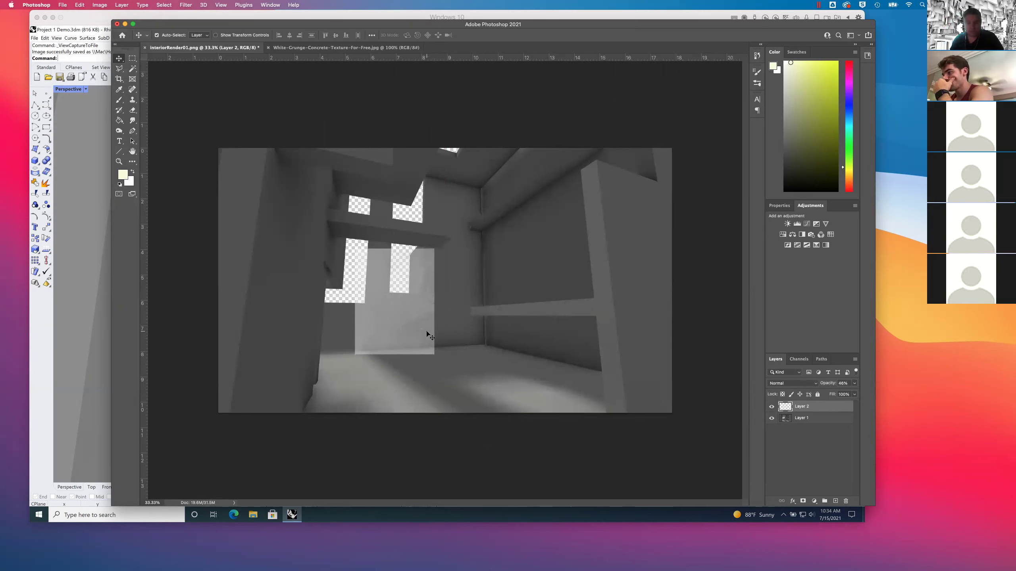
Step: Zoom in and nudge the texture slightly up and right, undoing an accidental layer deletion
key("ctrl+plus")
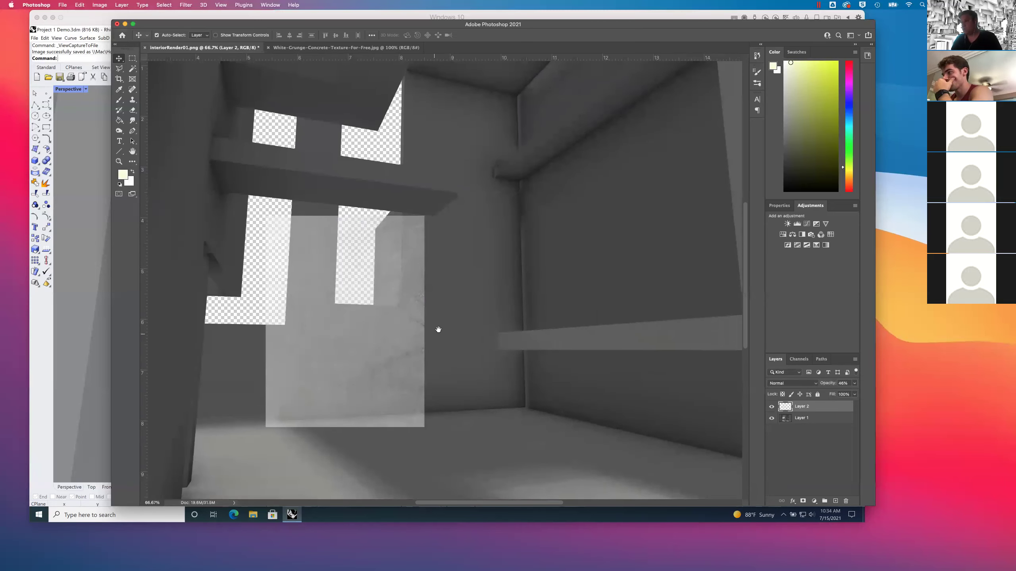
key("ctrl+plus")
left_click_drag(428, 343, 431, 340)
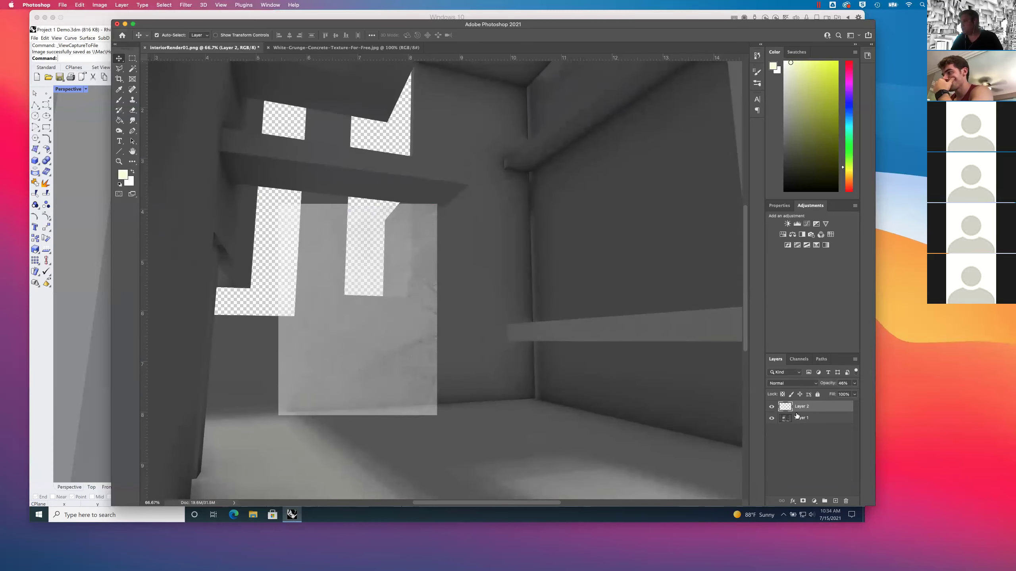
right_click(801, 410)
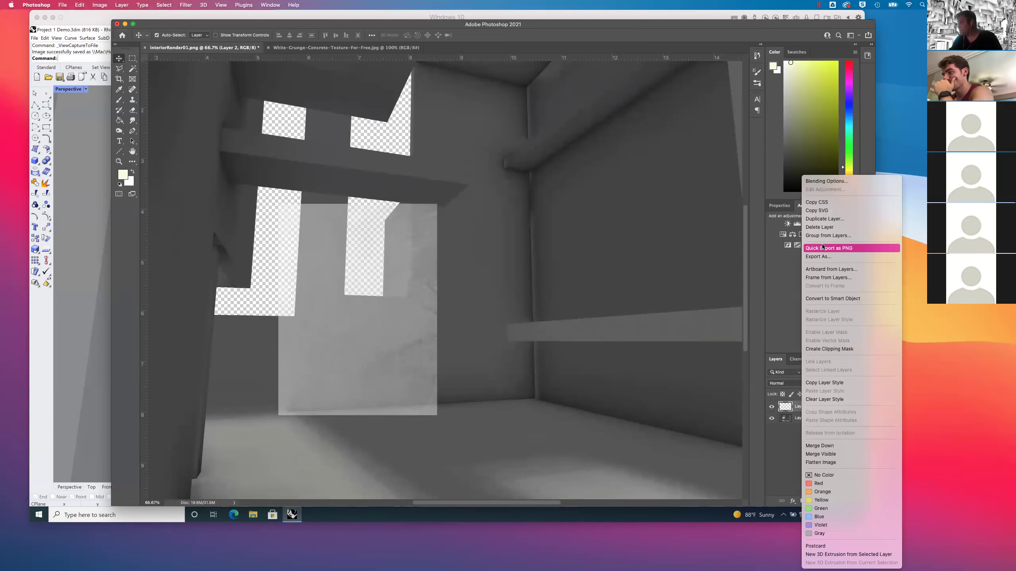
left_click(821, 227)
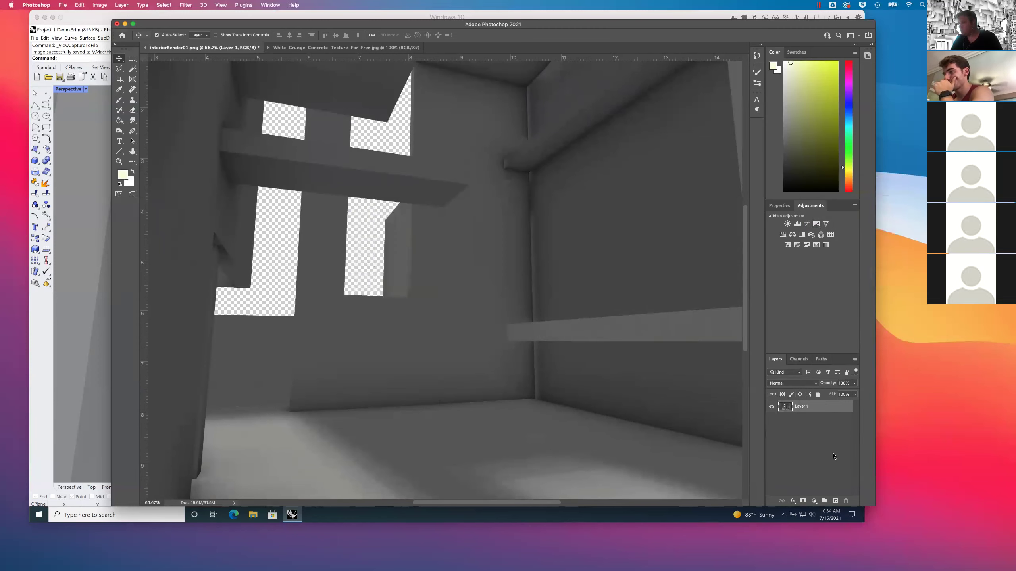
key("super+z")
Step: Duplicate the texture layer, mirror the copy horizontally, slide it right, and merge both layers
right_click(813, 406)
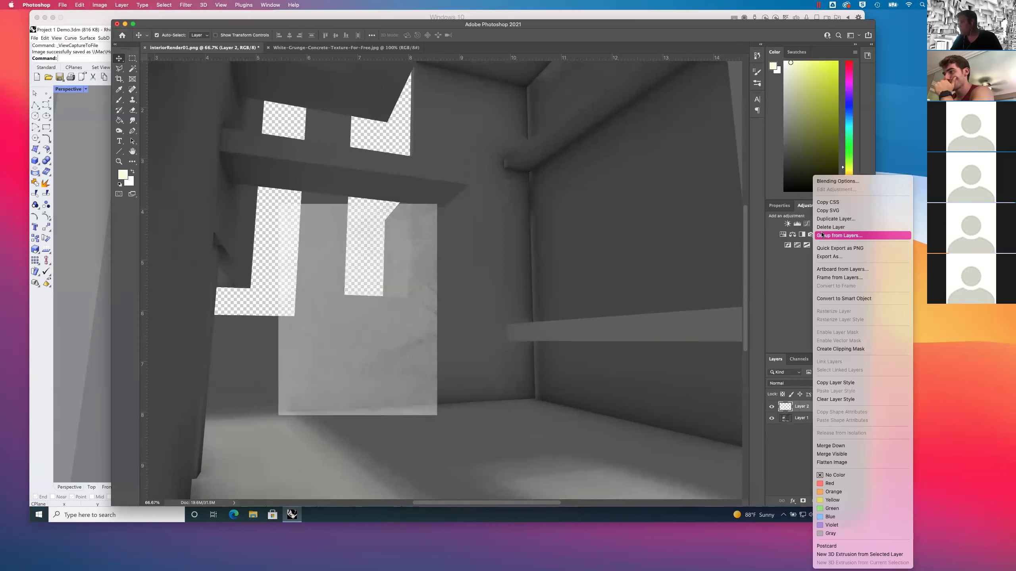
left_click(823, 219)
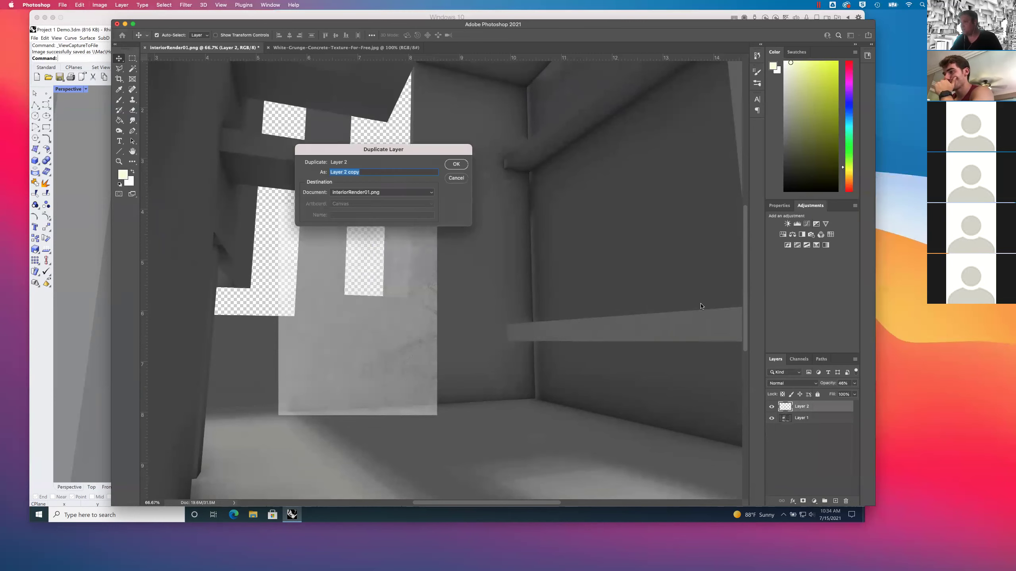
left_click(456, 164)
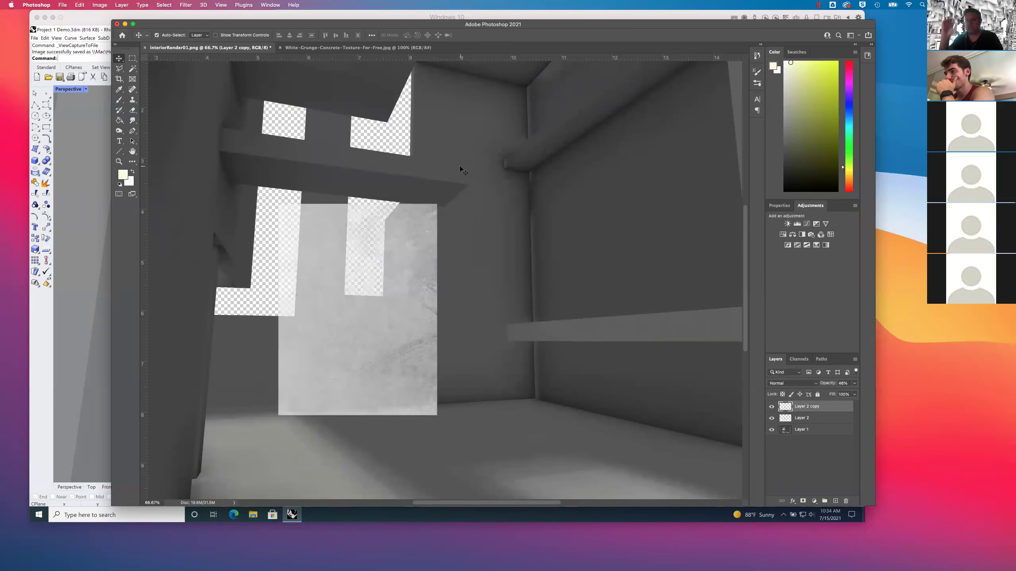
left_click(98, 5)
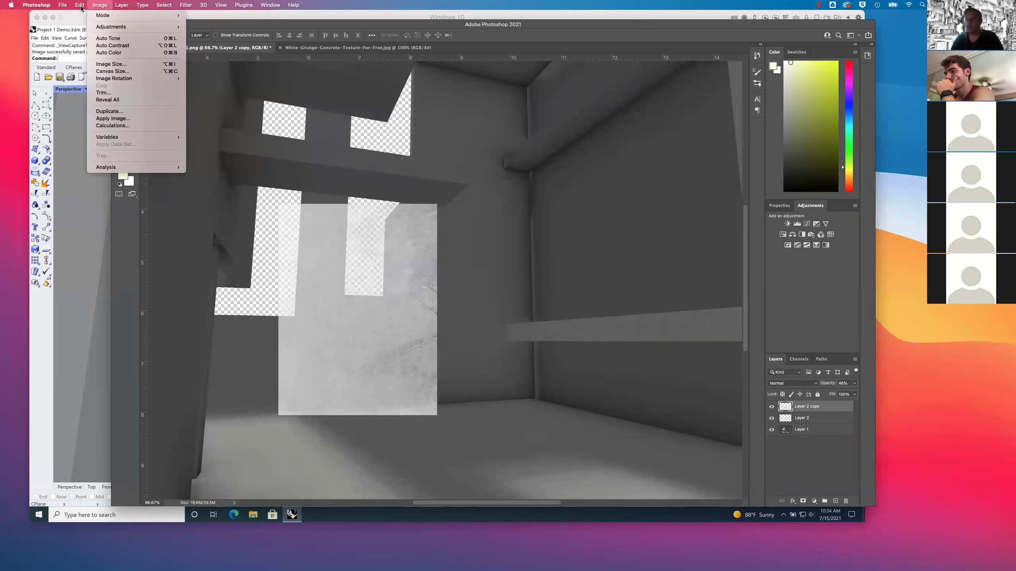
mouse_move(80, 5)
mouse_move(102, 181)
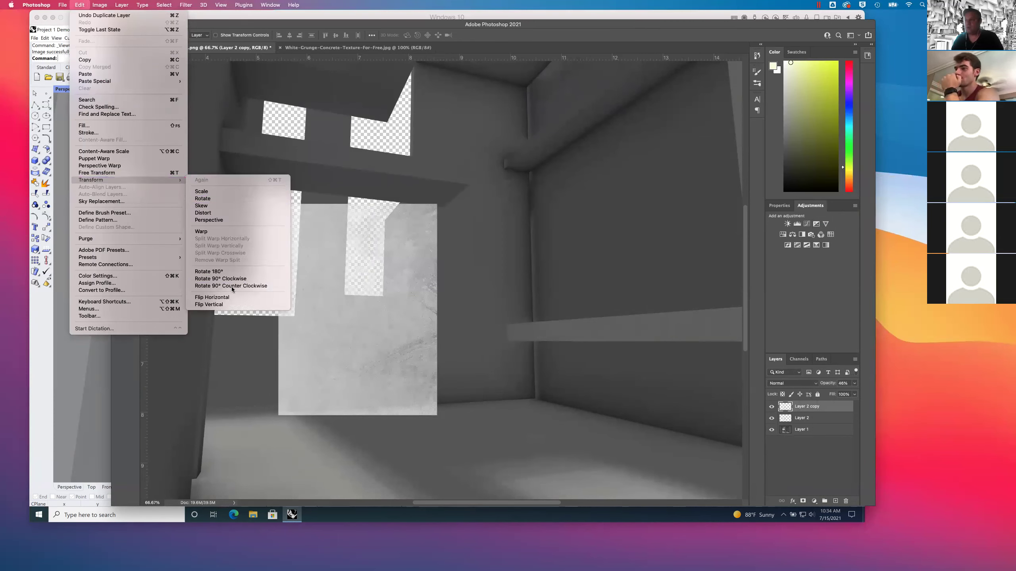
left_click(231, 298)
left_click_drag(374, 340, 533, 340)
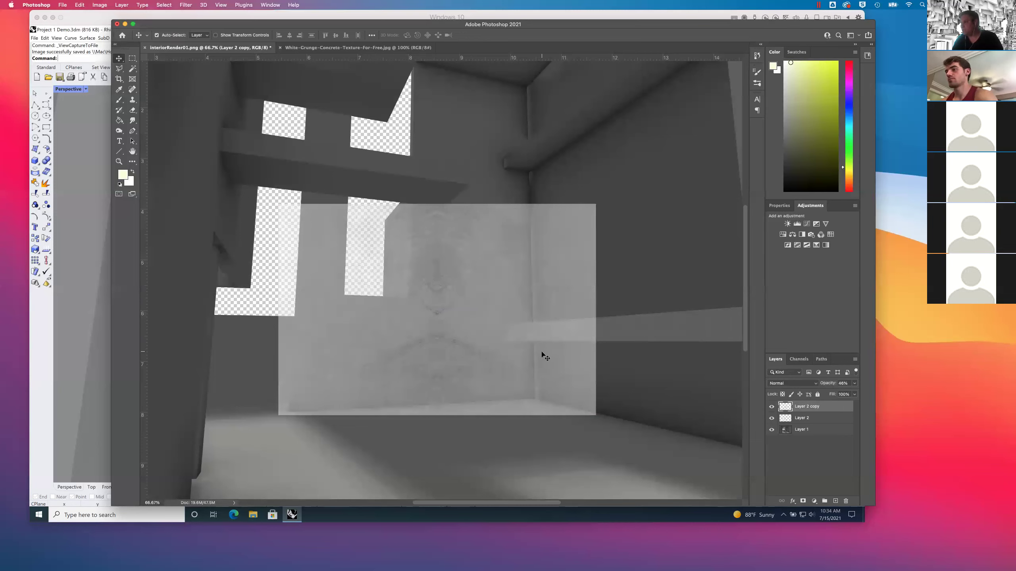
left_click(816, 419, "shift")
right_click(816, 419)
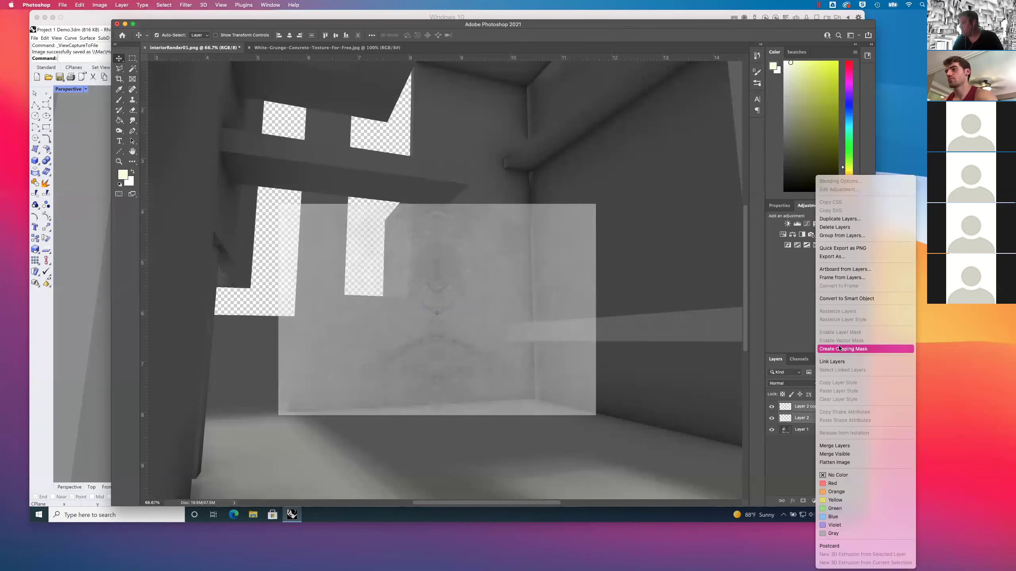
left_click(836, 445)
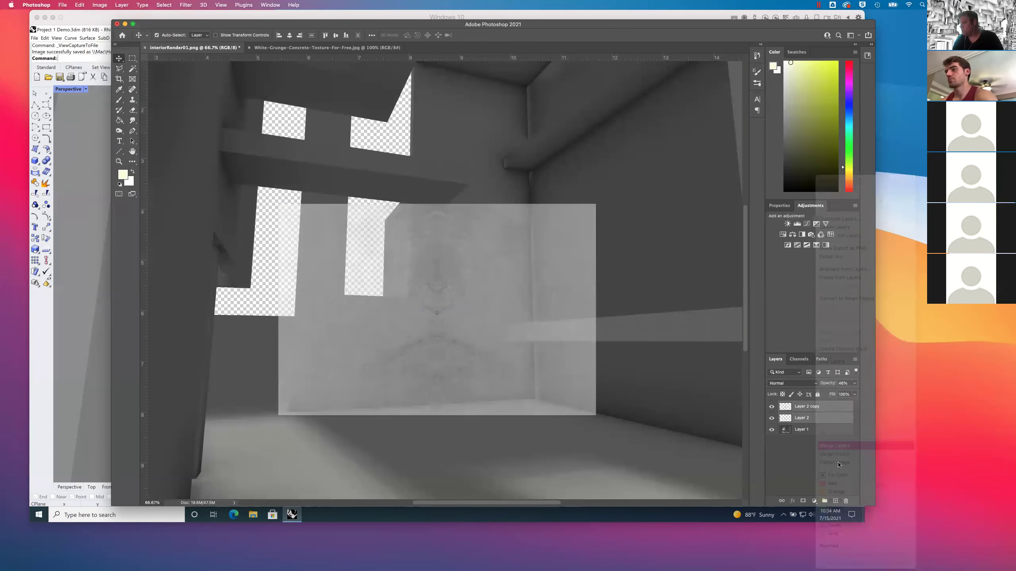
Step: Duplicate Layer 2 copy as Layer 2 copy 2, flip it vertically, and move it onto the upper wall
right_click(802, 405)
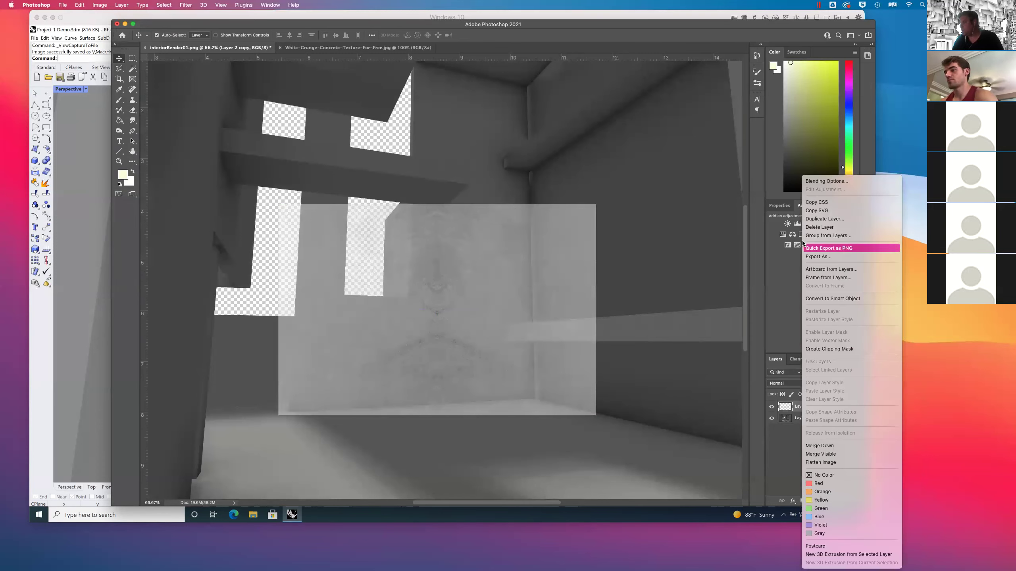
left_click(824, 220)
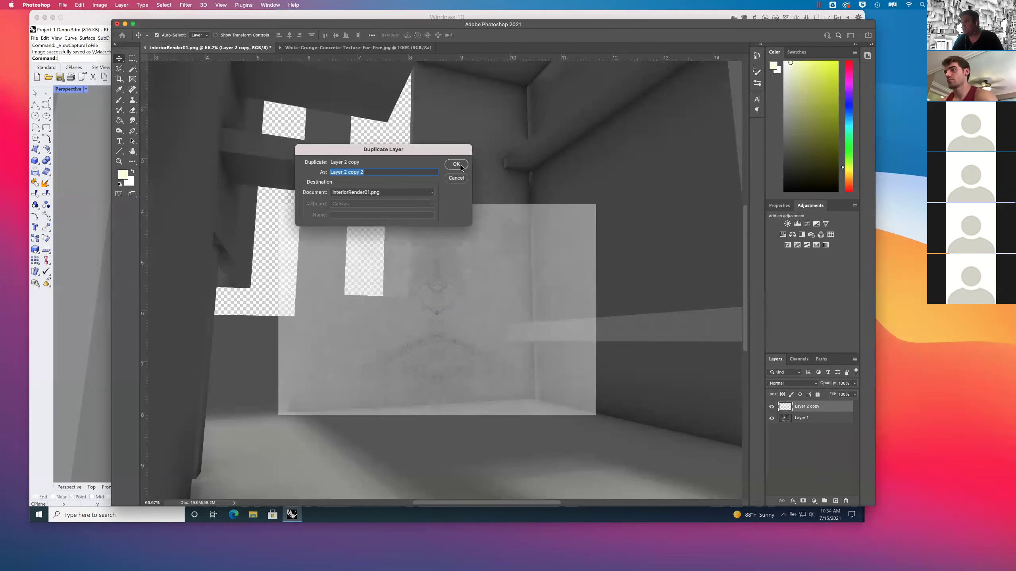
left_click(456, 165)
left_click(99, 5)
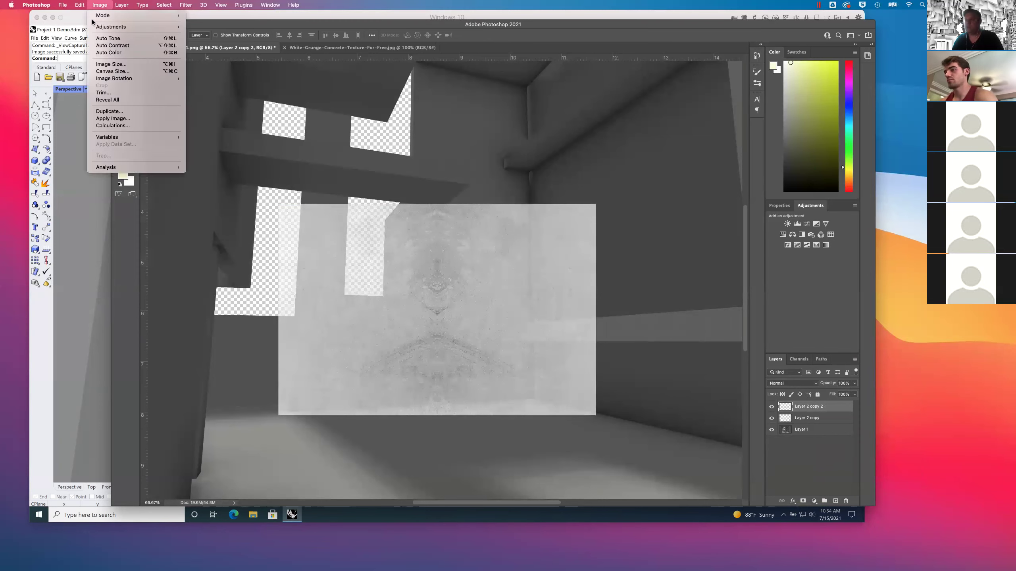
mouse_move(80, 5)
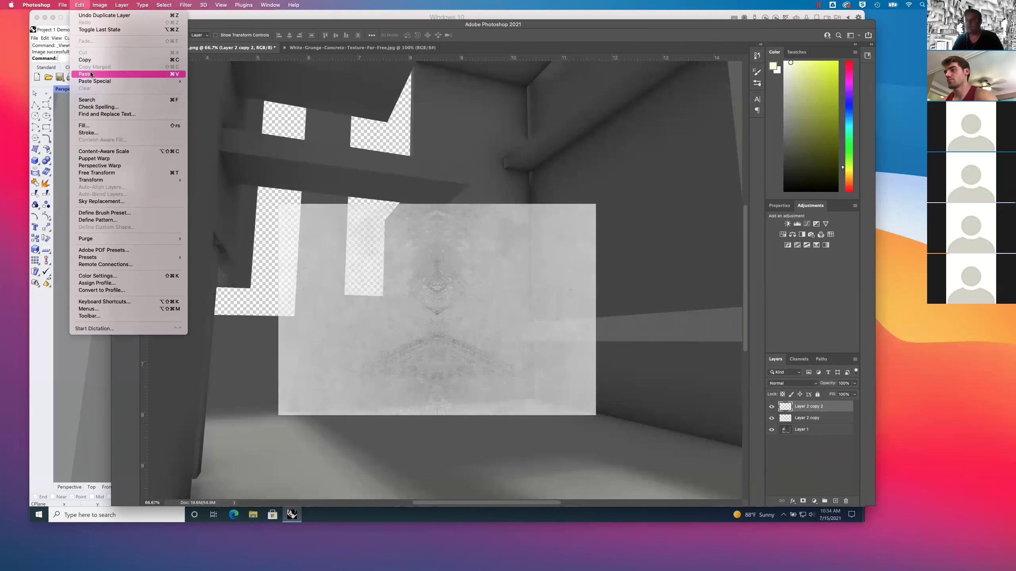
mouse_move(120, 180)
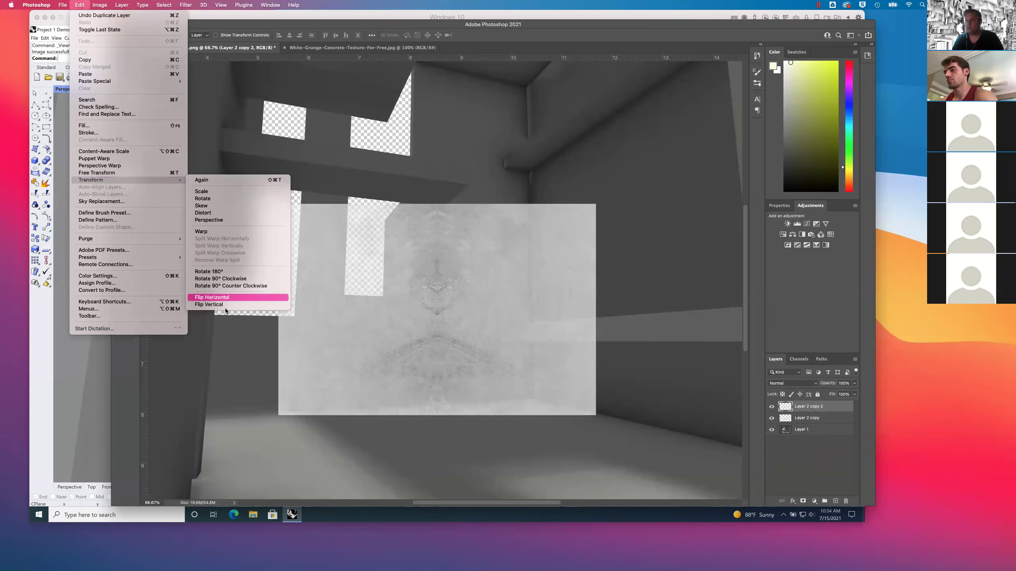
left_click(283, 305)
left_click_drag(438, 233, 444, 113)
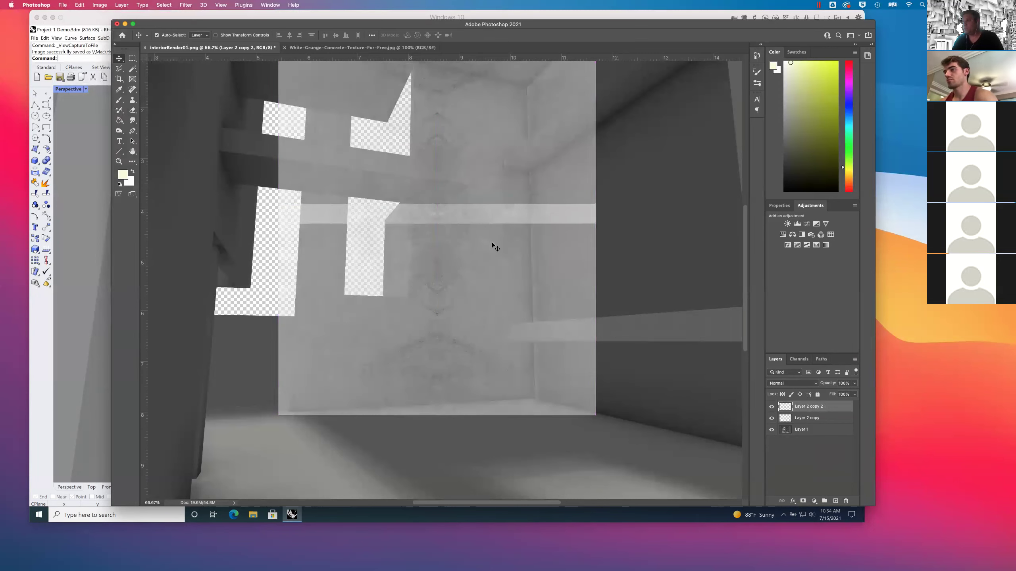
scroll(494, 313, "up", 5)
left_click_drag(487, 282, 488, 264)
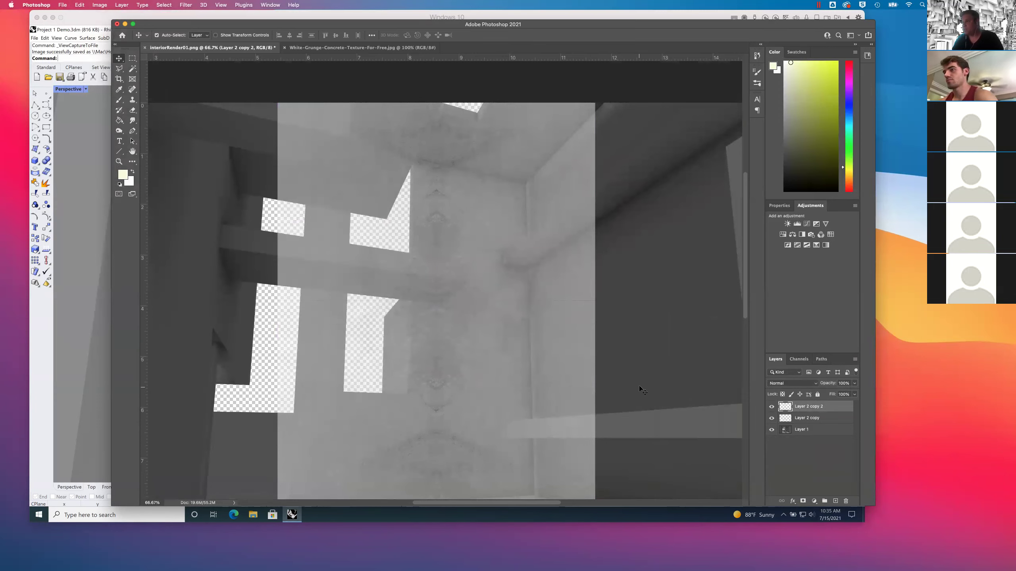
scroll(660, 395, "down", 3)
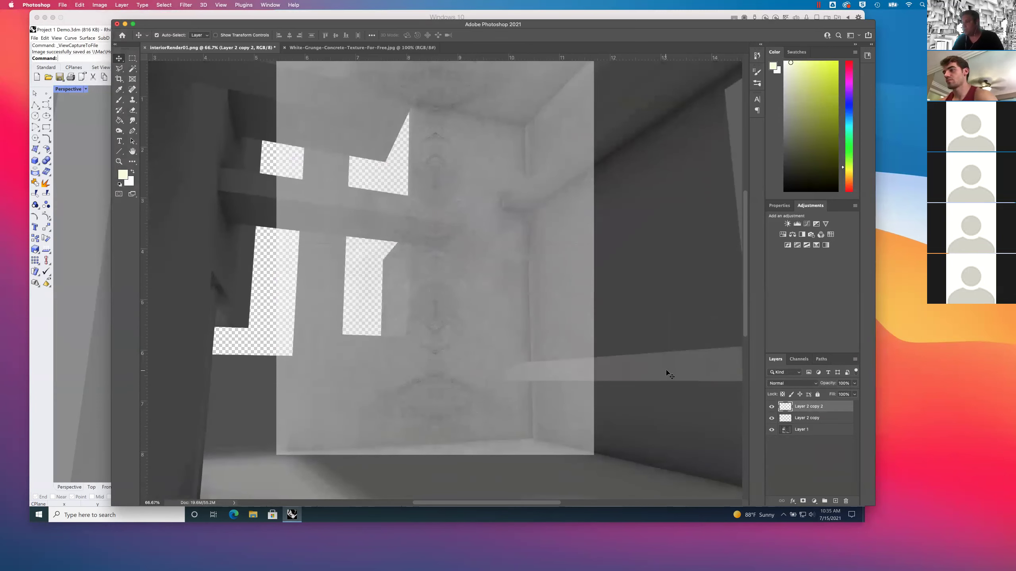
Step: Merge the flipped copy with Layer 2 copy and set the merged layer's opacity to 100%
left_click(809, 418, "shift")
right_click(810, 417)
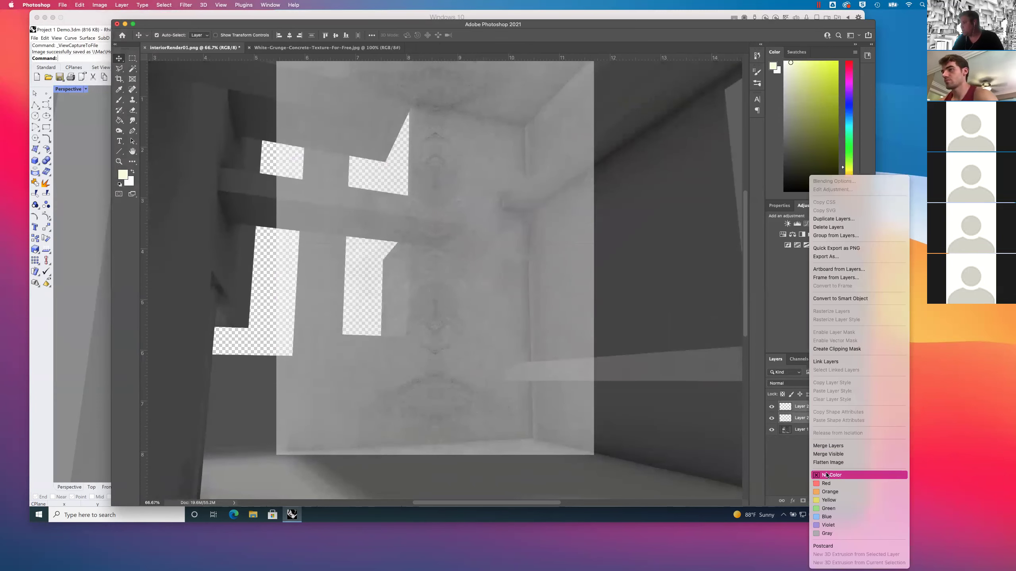
left_click(829, 445)
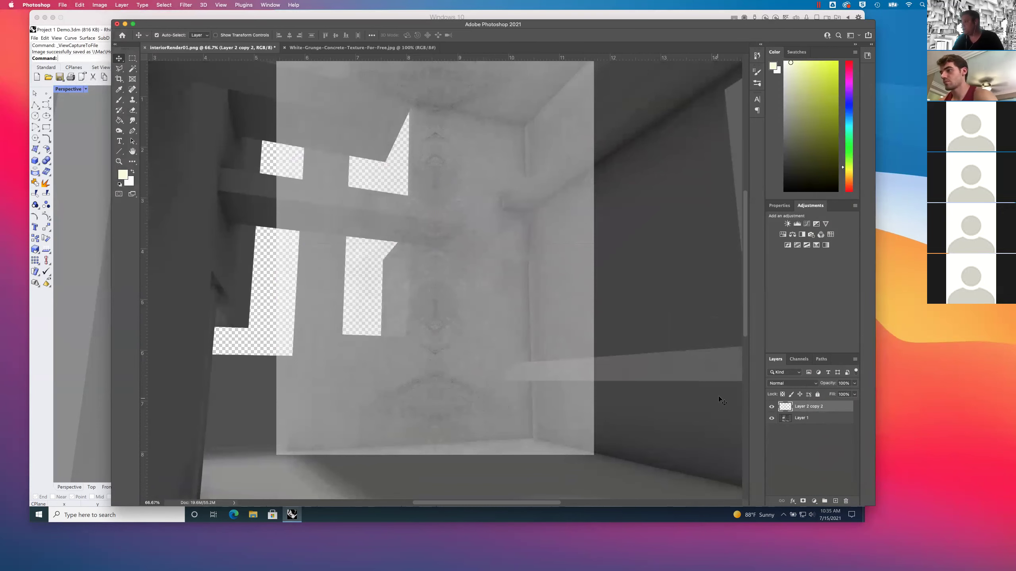
left_click(854, 383)
left_click_drag(845, 395, 865, 397)
scroll(460, 273, "up", 3)
scroll(460, 272, "right", 2)
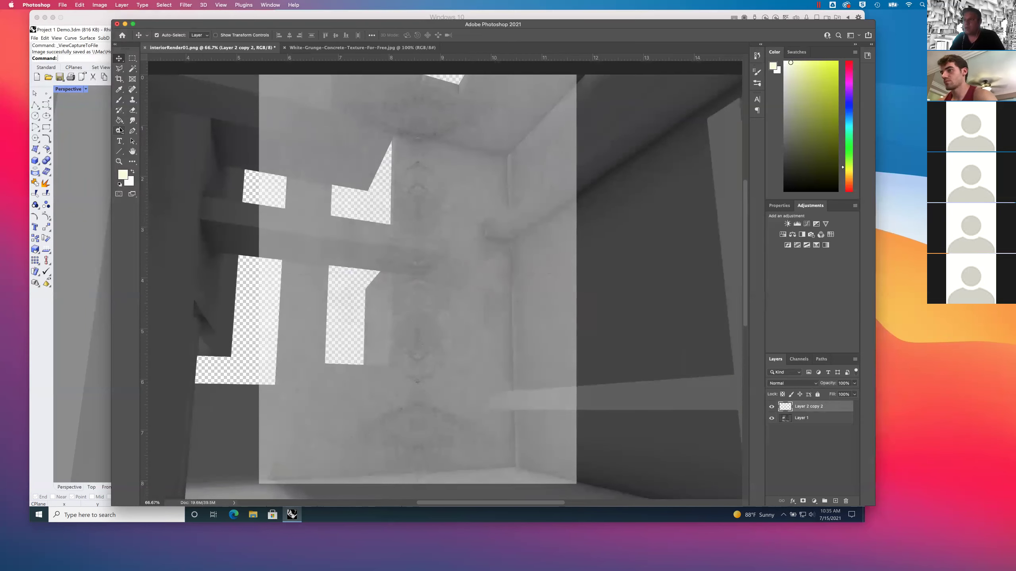
left_click(132, 101)
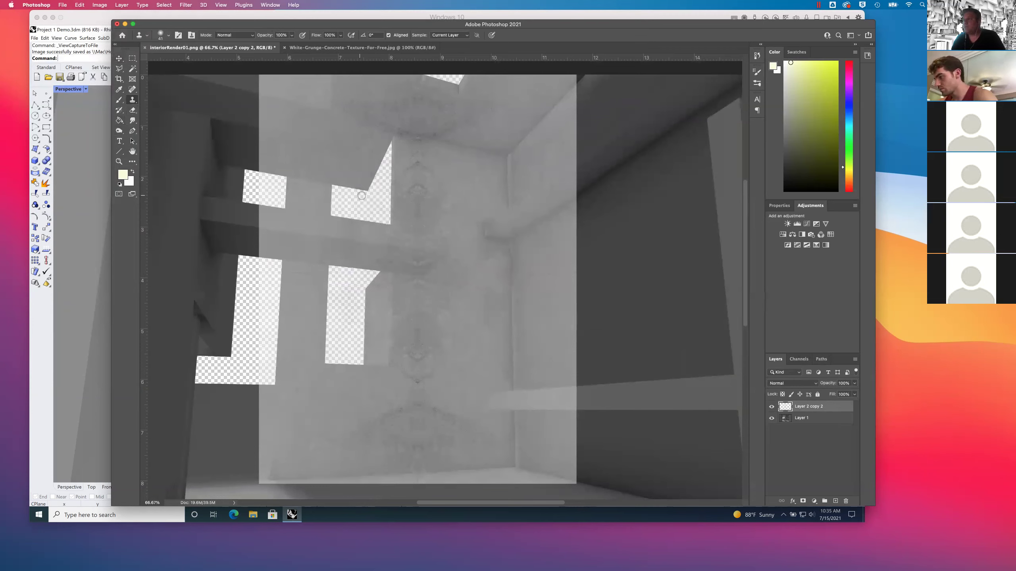
left_click(169, 36)
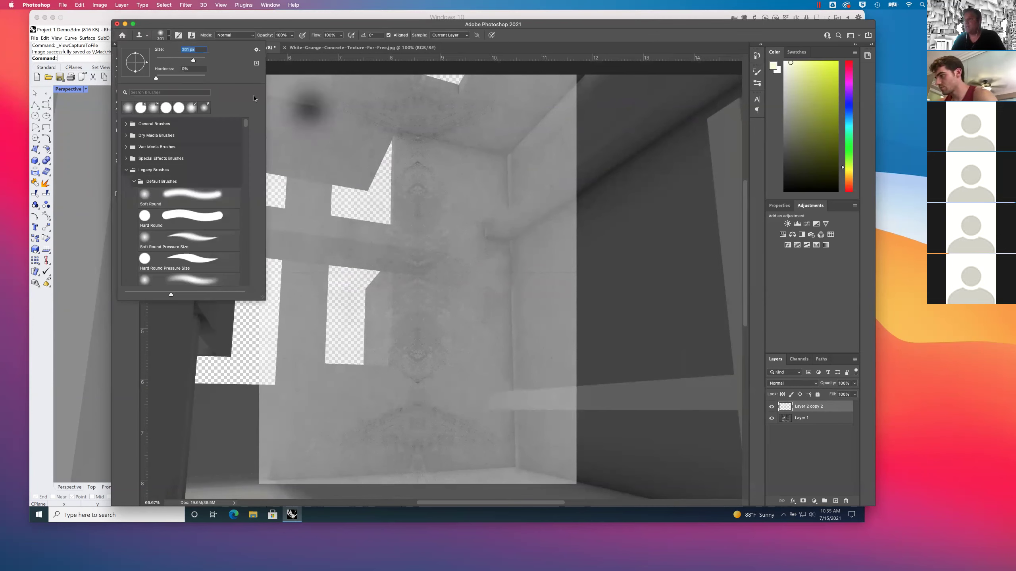
key("Return")
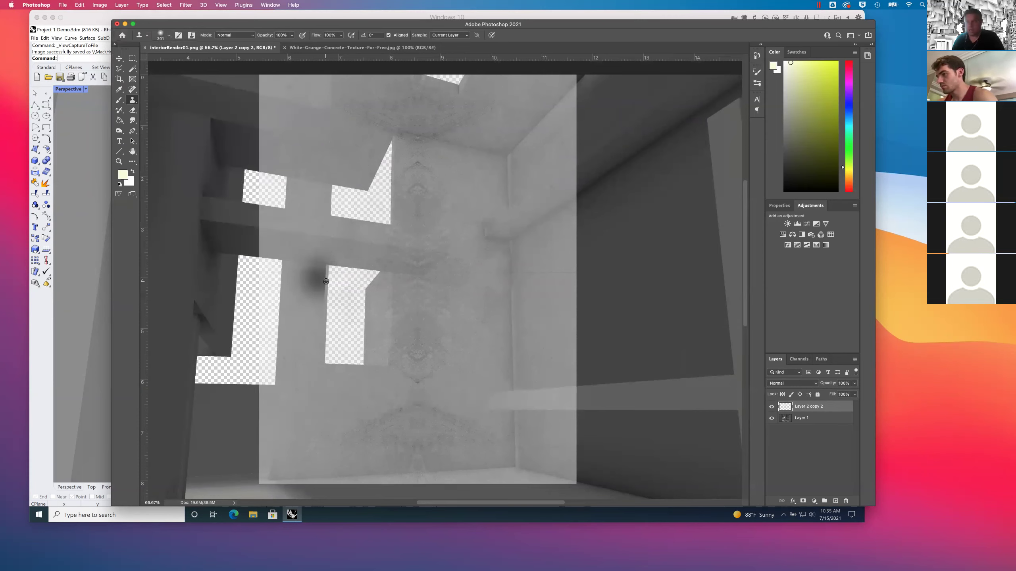
left_click(358, 113, "alt")
left_click_drag(397, 170, 434, 211)
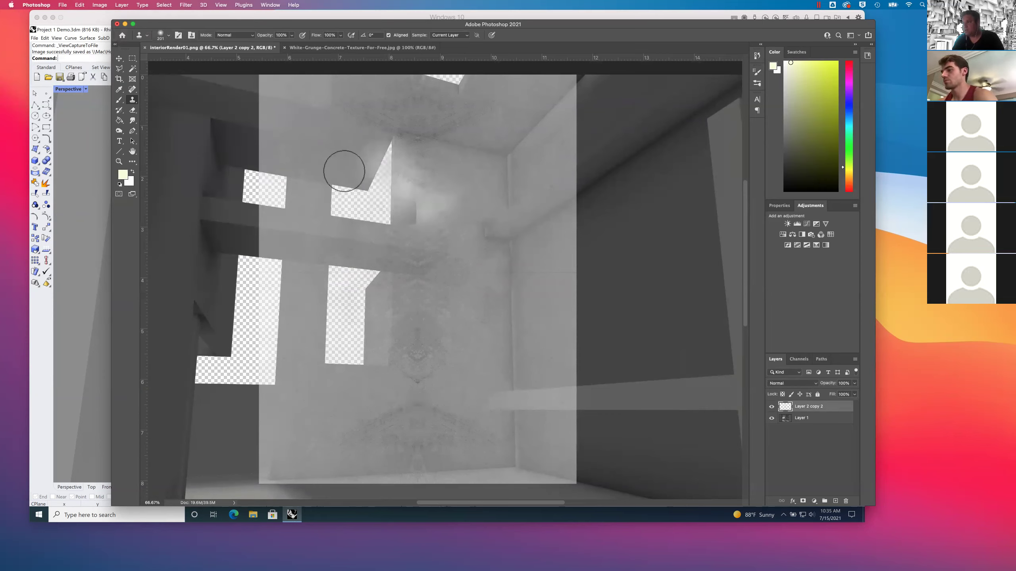
left_click(299, 142, "alt")
mouse_move(327, 180)
left_mouse_down()
mouse_move(379, 170)
mouse_move(403, 202)
mouse_move(347, 277)
mouse_move(411, 428)
mouse_move(537, 406)
mouse_move(463, 250)
mouse_move(559, 98)
left_mouse_up()
left_click(559, 98, "alt")
mouse_move(465, 121)
left_mouse_down()
mouse_move(594, 113)
mouse_move(401, 125)
mouse_move(399, 91)
mouse_move(95, 255)
mouse_move(160, 464)
mouse_move(456, 358)
mouse_move(504, 264)
left_mouse_up()
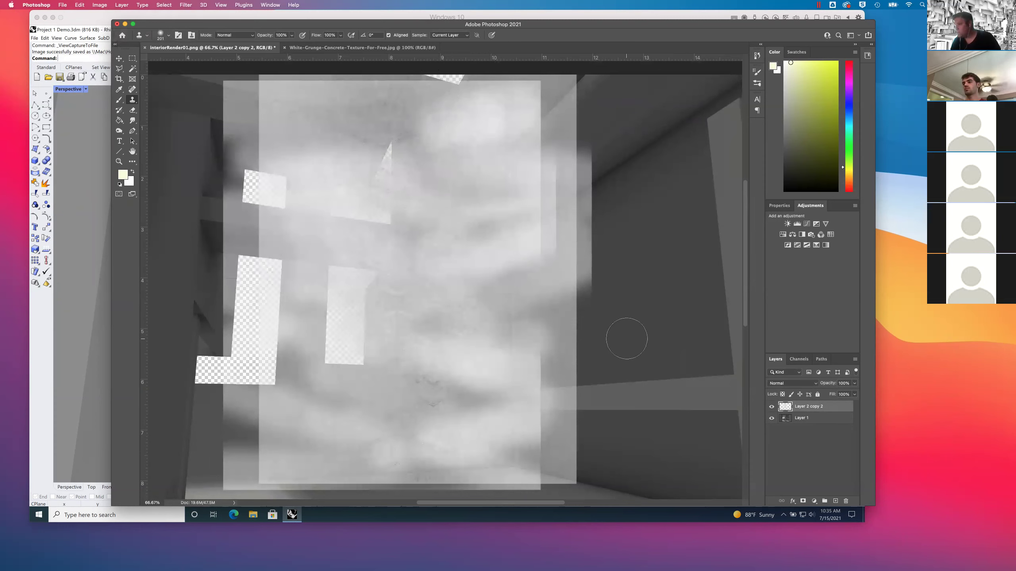
key("super+z")
key("super+z")
key("super+z")
key("super+z")
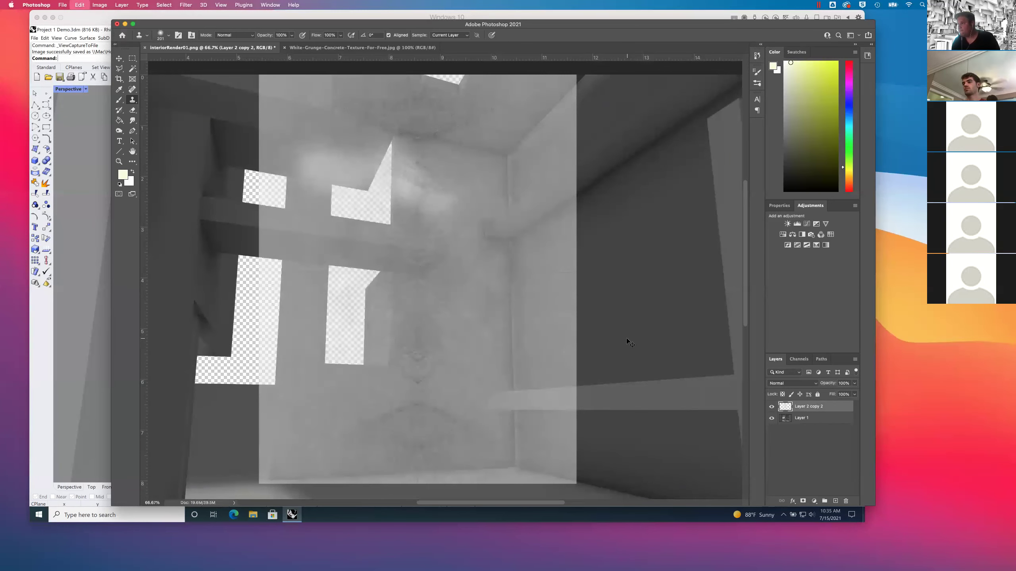
key("super+z")
key("super+z")
key("super+z")
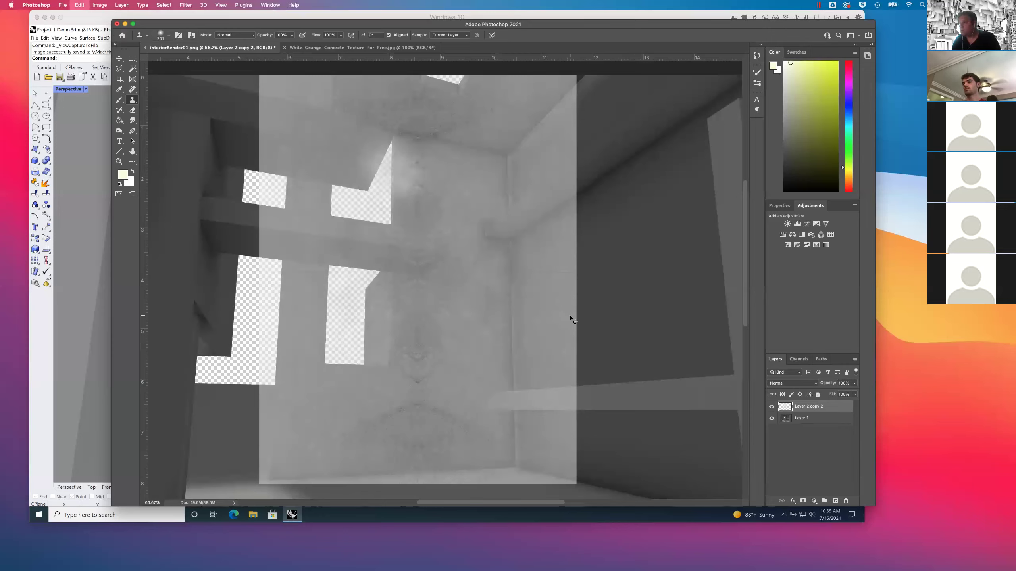
key("super+z")
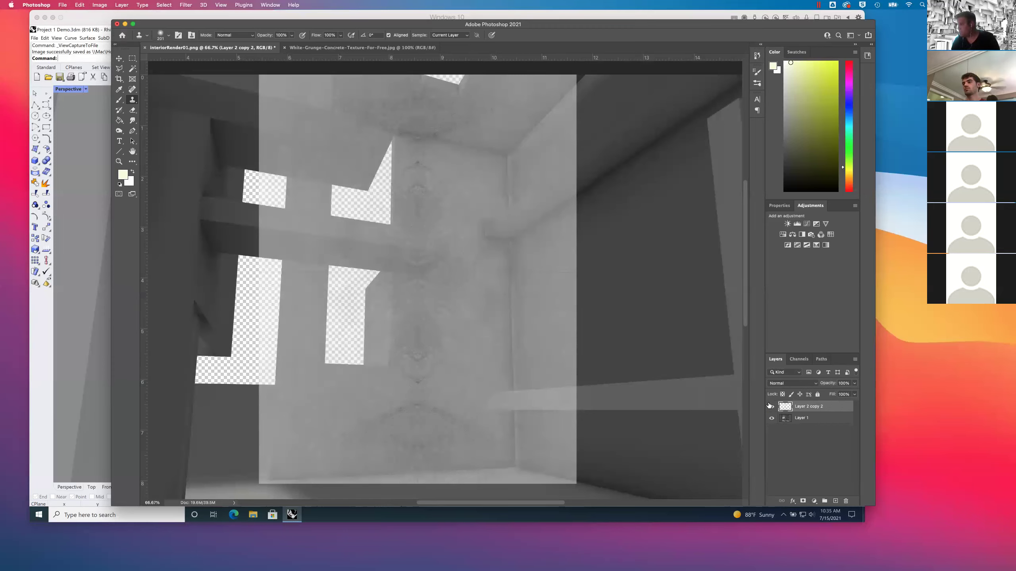
Step: Undo back to separate Layer 2 and Layer 2 copy, and raise the texture opacity to 100%
key("super+z")
key("super+z")
key("super+z")
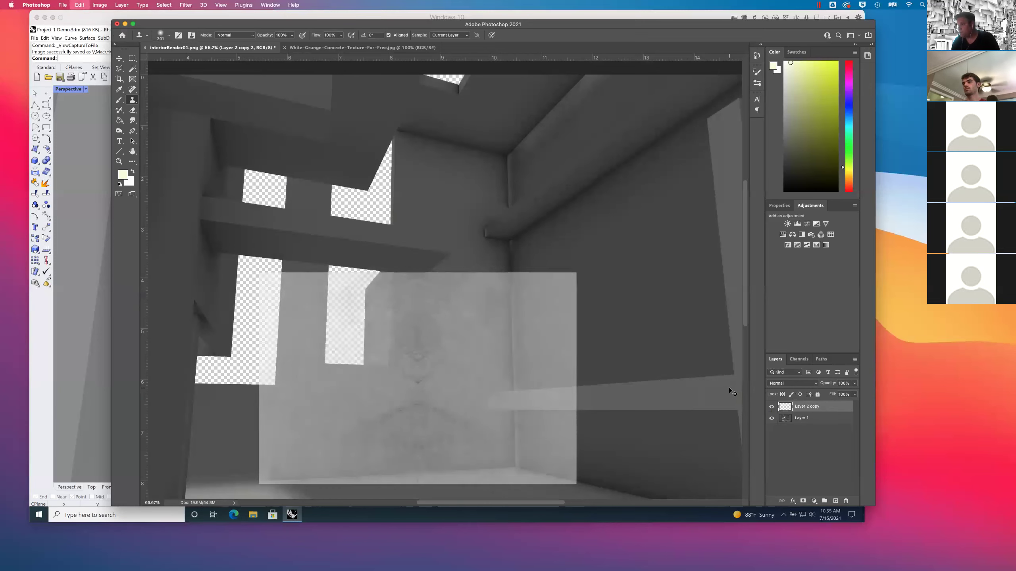
key("super+z")
key("super+z")
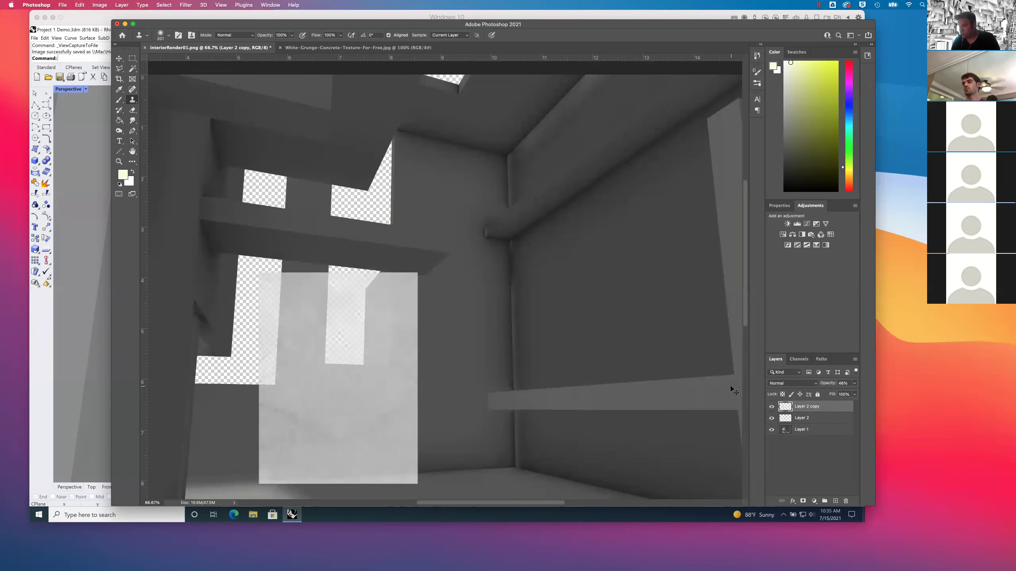
left_click(854, 384)
left_click_drag(854, 396, 873, 398)
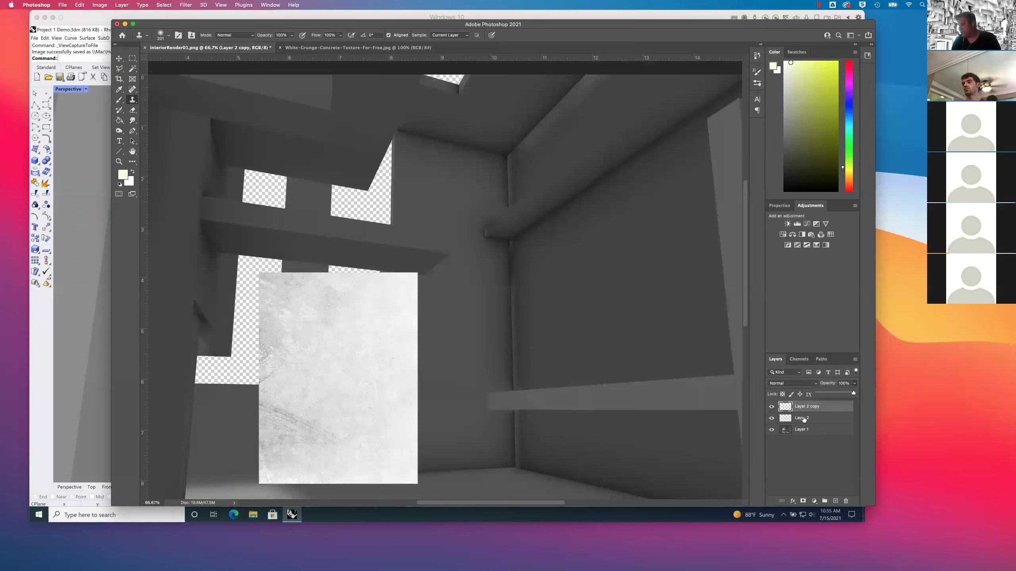
Step: Show Layer 2, slide Layer 2 copy right beside it, and merge the two pieces
left_click(784, 419)
left_click(772, 418)
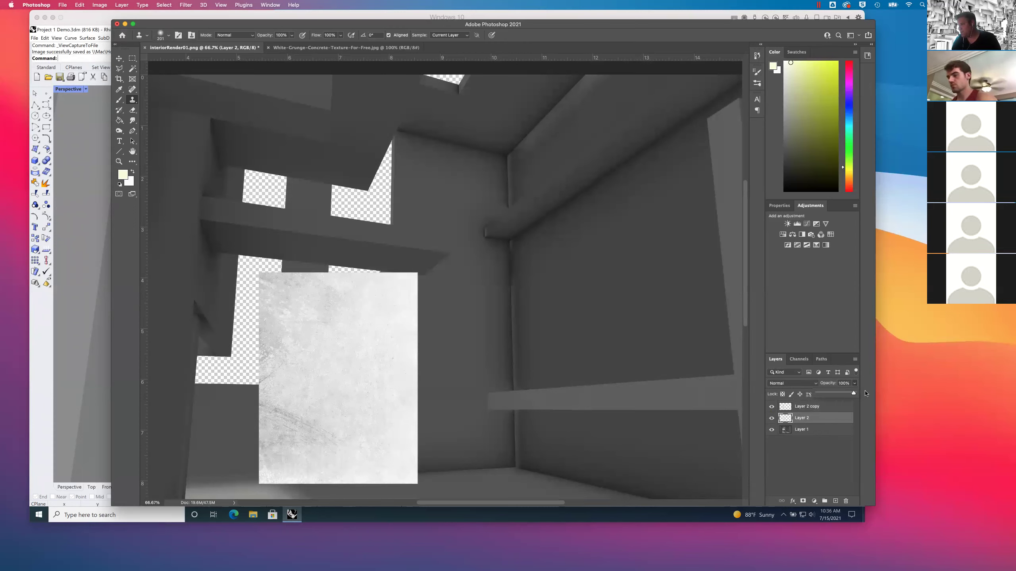
left_click(797, 407)
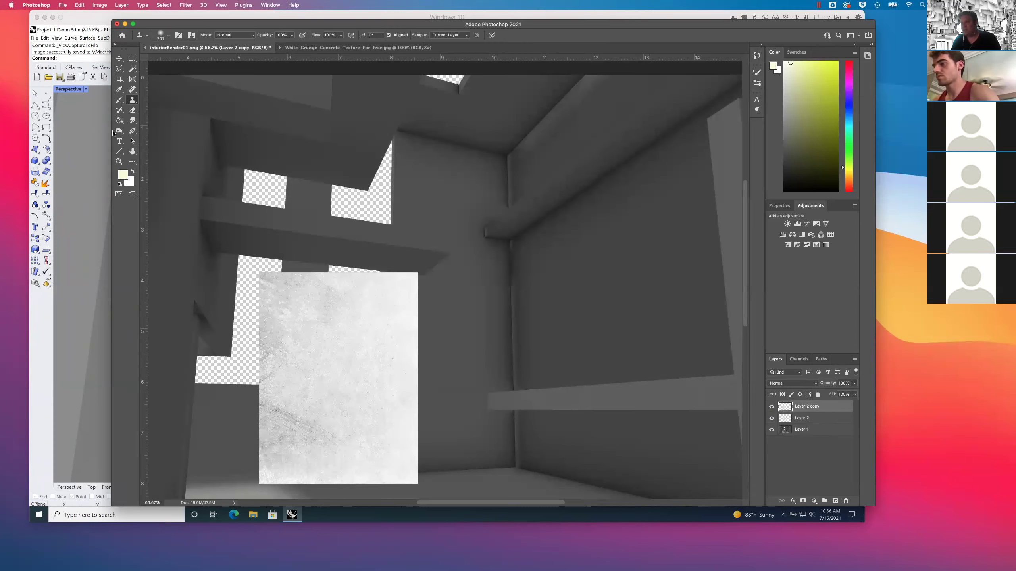
left_click(119, 58)
mouse_move(340, 359)
left_mouse_down()
mouse_move(519, 358)
mouse_move(499, 359)
left_mouse_up()
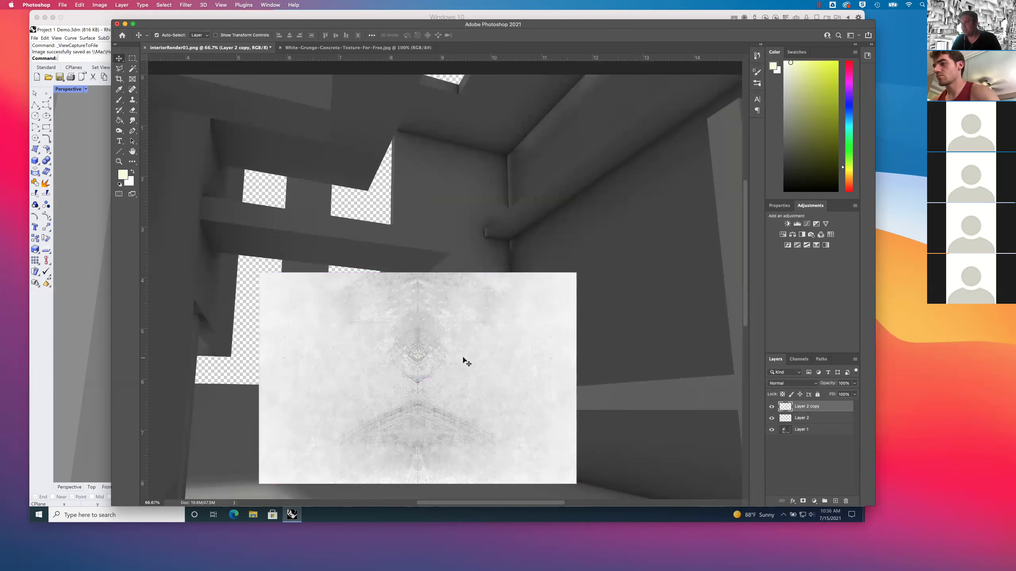
left_click(807, 419, "shift")
right_click(807, 419)
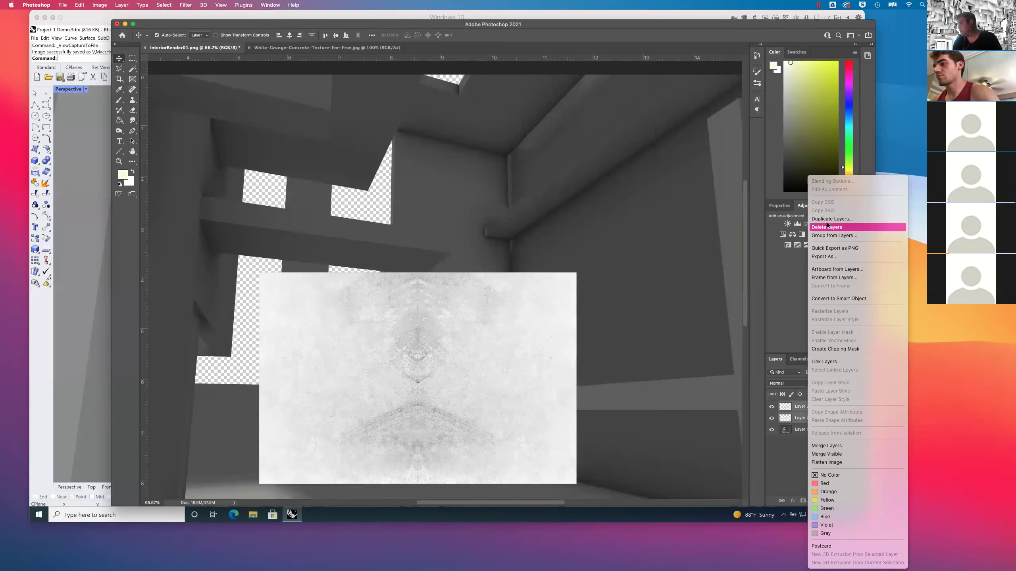
left_click(827, 446)
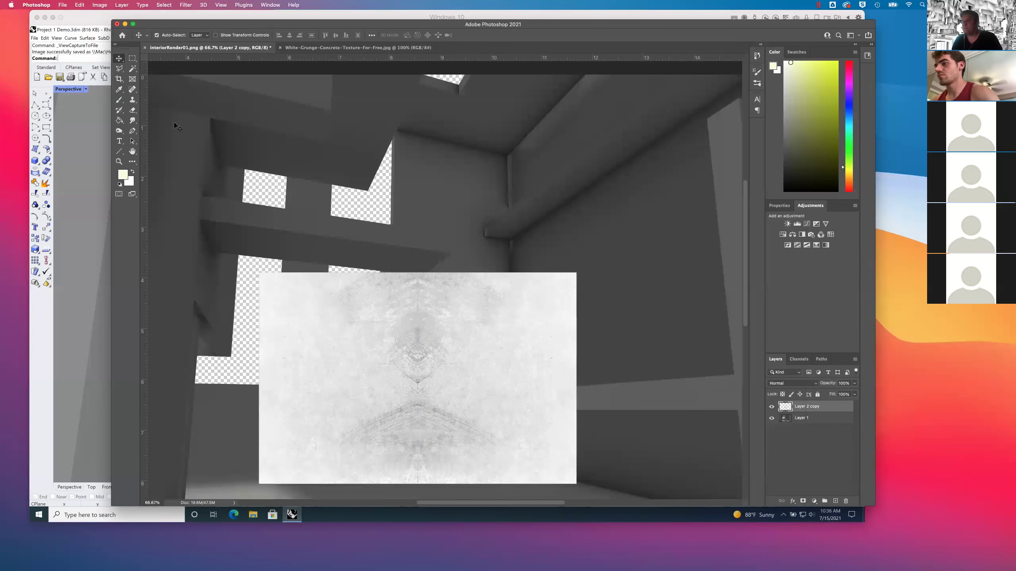
Step: Clone Stamp away the texture's dark centre pattern and patches, then bring up the texture layer's options
left_click(131, 103)
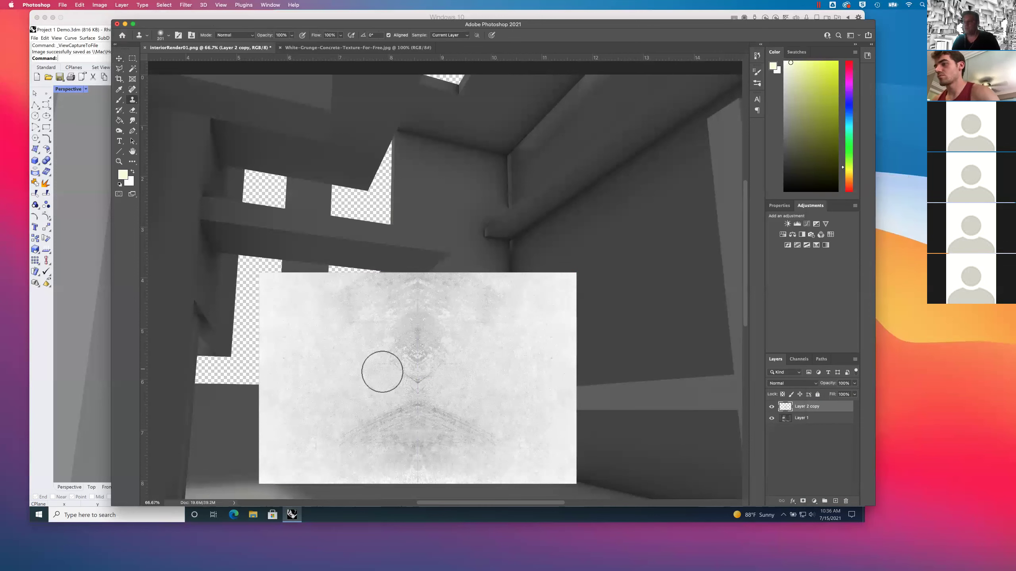
left_click(341, 358, "alt")
mouse_move(385, 356)
left_mouse_down()
mouse_move(419, 356)
mouse_move(435, 370)
mouse_move(386, 423)
mouse_move(466, 442)
mouse_move(423, 338)
mouse_move(426, 297)
mouse_move(457, 362)
mouse_move(426, 447)
mouse_move(405, 418)
mouse_move(389, 433)
mouse_move(422, 457)
mouse_move(389, 455)
mouse_move(450, 450)
mouse_move(431, 389)
mouse_move(437, 331)
mouse_move(461, 313)
mouse_move(358, 295)
mouse_move(454, 345)
mouse_move(480, 344)
mouse_move(479, 323)
mouse_move(518, 329)
mouse_move(472, 426)
mouse_move(438, 433)
mouse_move(542, 363)
left_mouse_up()
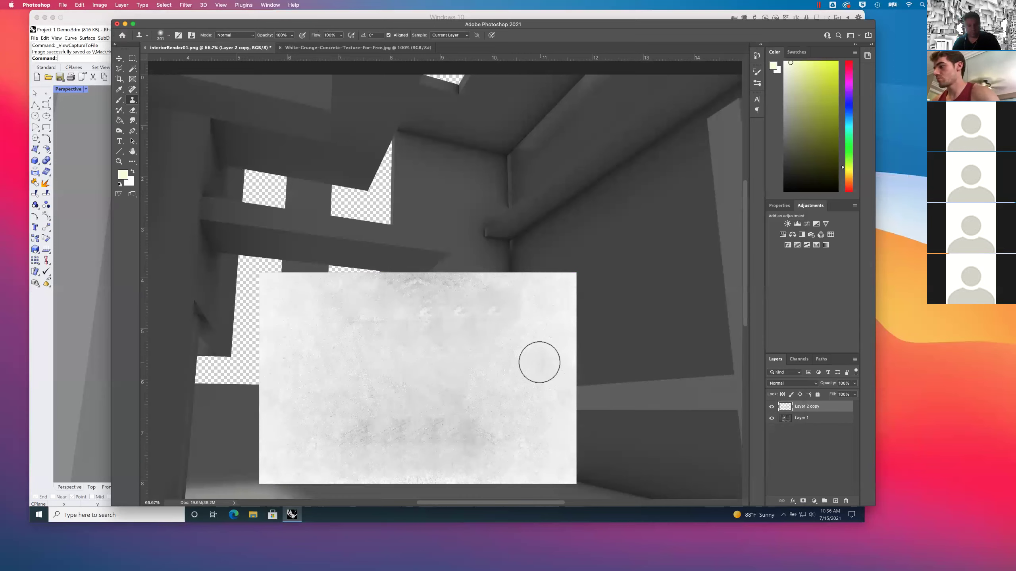
left_click(298, 342, "alt")
mouse_move(440, 432)
left_mouse_down()
mouse_move(408, 426)
mouse_move(442, 428)
left_mouse_up()
left_click(351, 363, "alt")
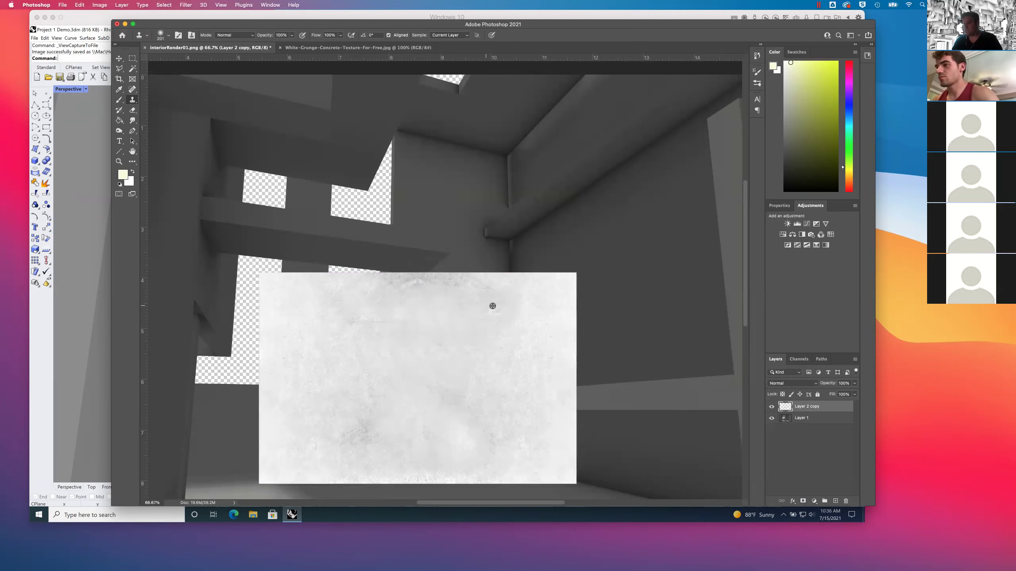
left_click(507, 324, "alt")
left_click_drag(469, 302, 412, 291)
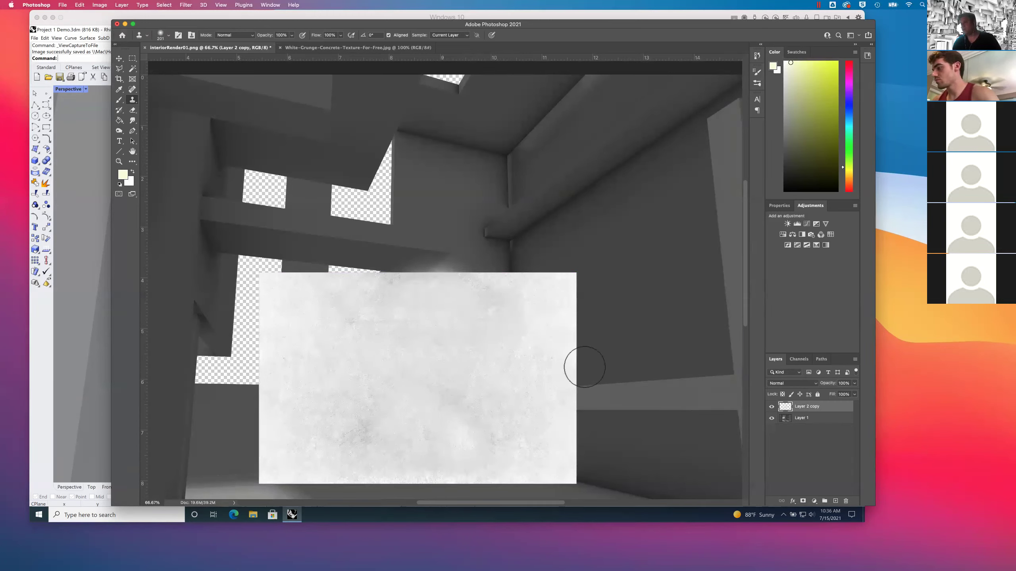
right_click(805, 408)
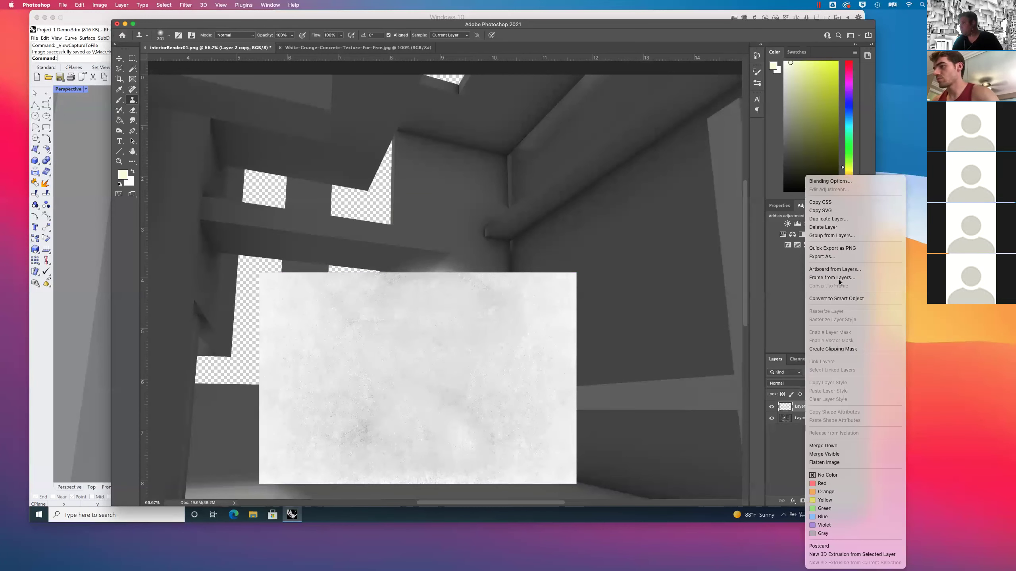
Step: Duplicate the concrete texture layer, flip the copy vertically, and move it up to the canvas top
left_click(825, 219)
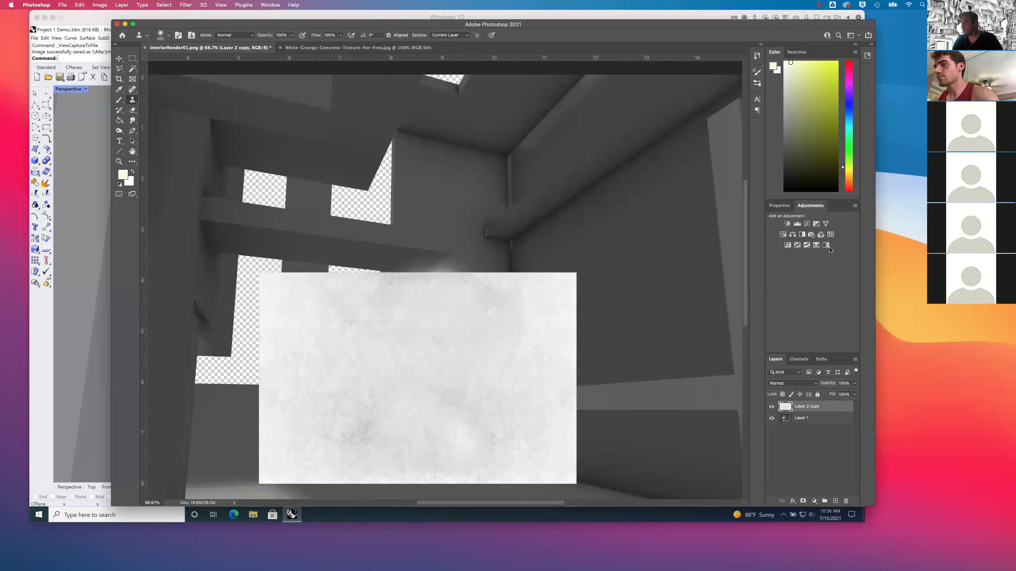
left_click(456, 165)
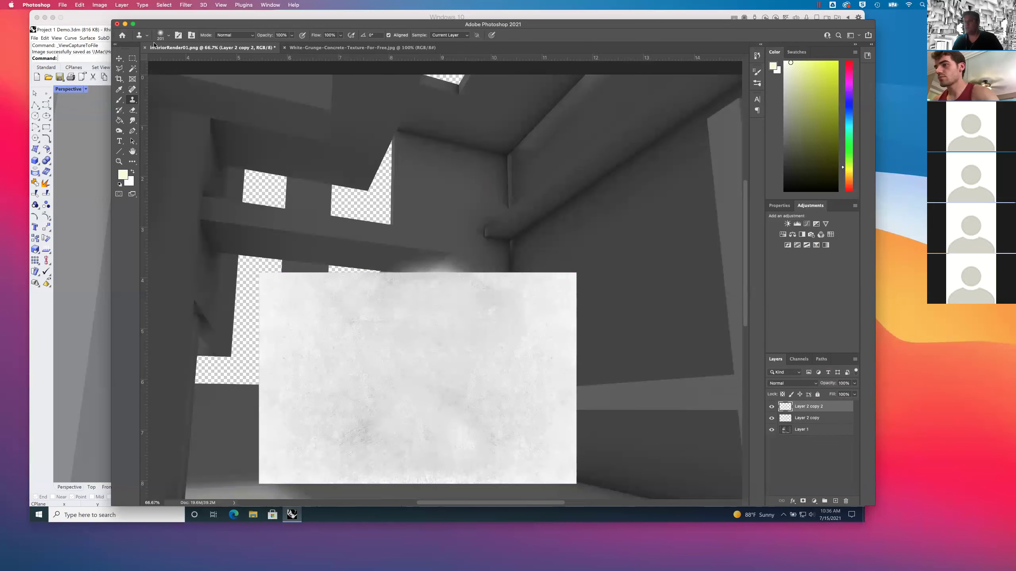
left_click(99, 5)
mouse_move(80, 5)
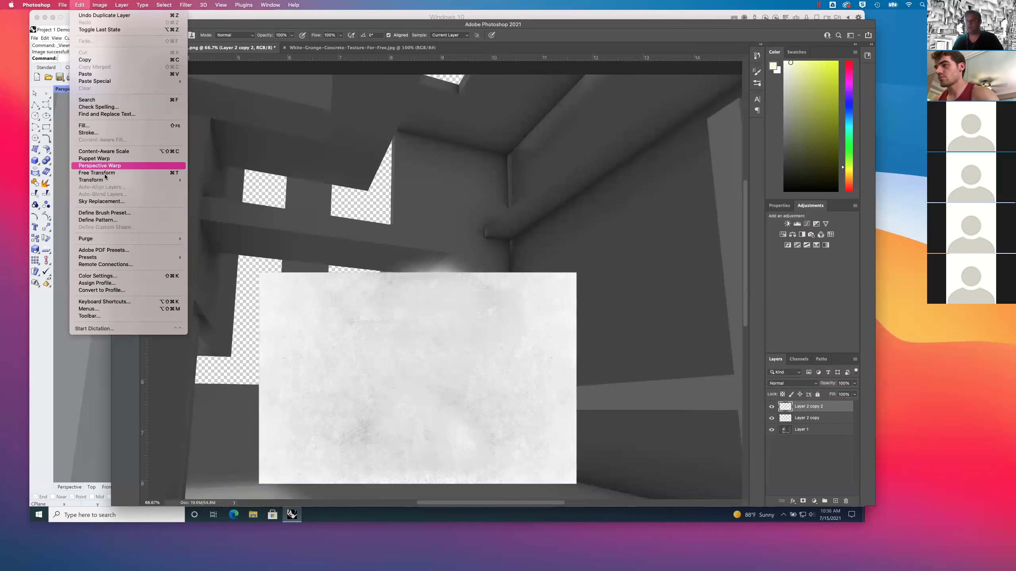
mouse_move(176, 180)
left_click(225, 303)
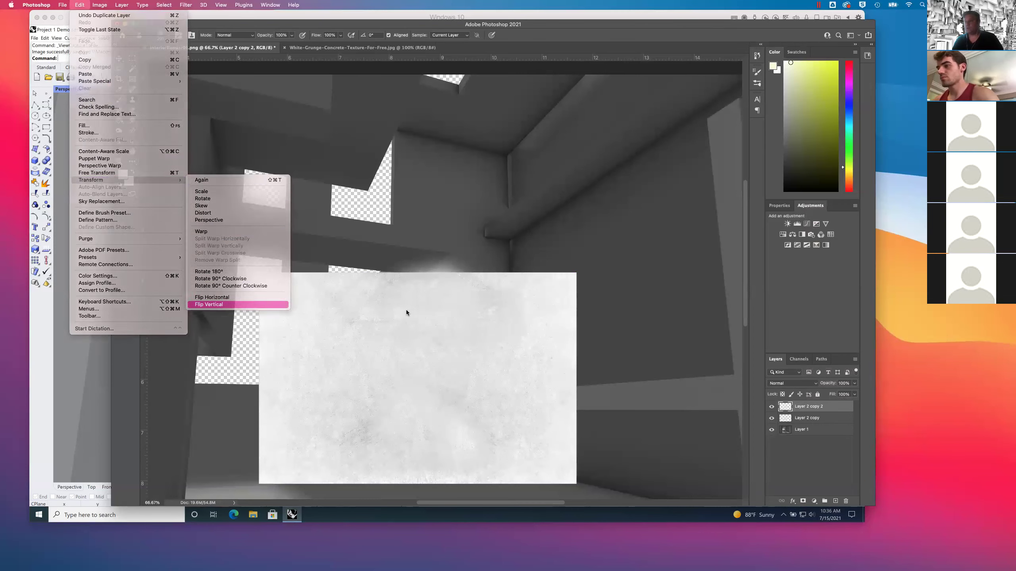
left_click_drag(490, 293, 492, 199)
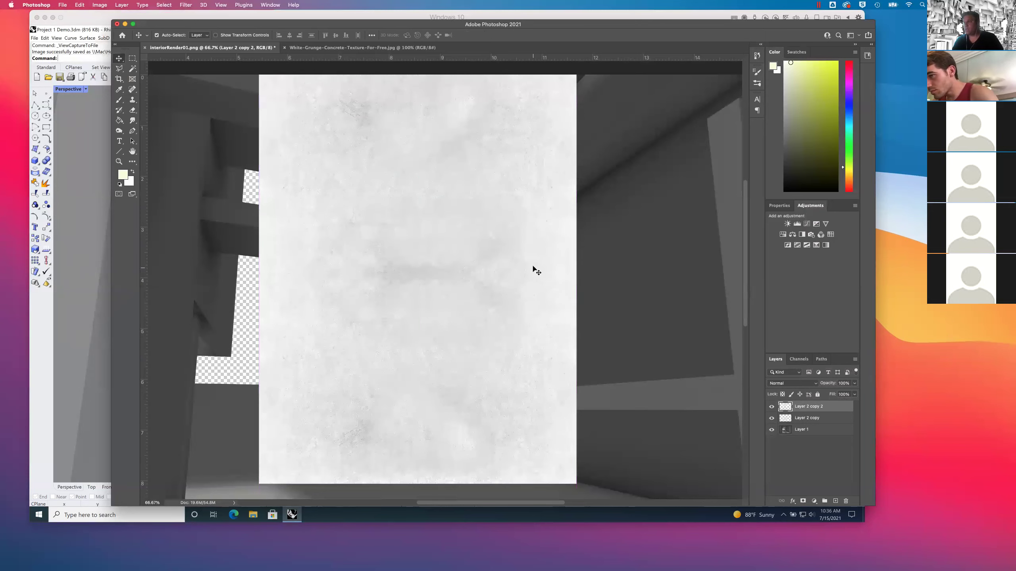
scroll(582, 292, "up", 3)
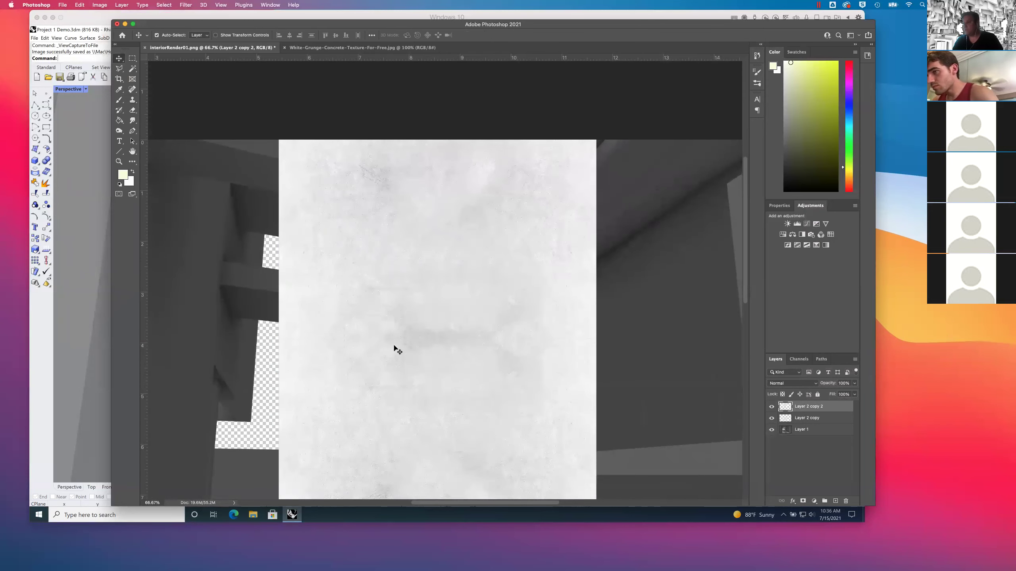
Step: Merge the flipped copy and Layer 2 copy into one layer, Layer 2 copy 2
left_click(823, 418, "shift")
right_click(823, 418)
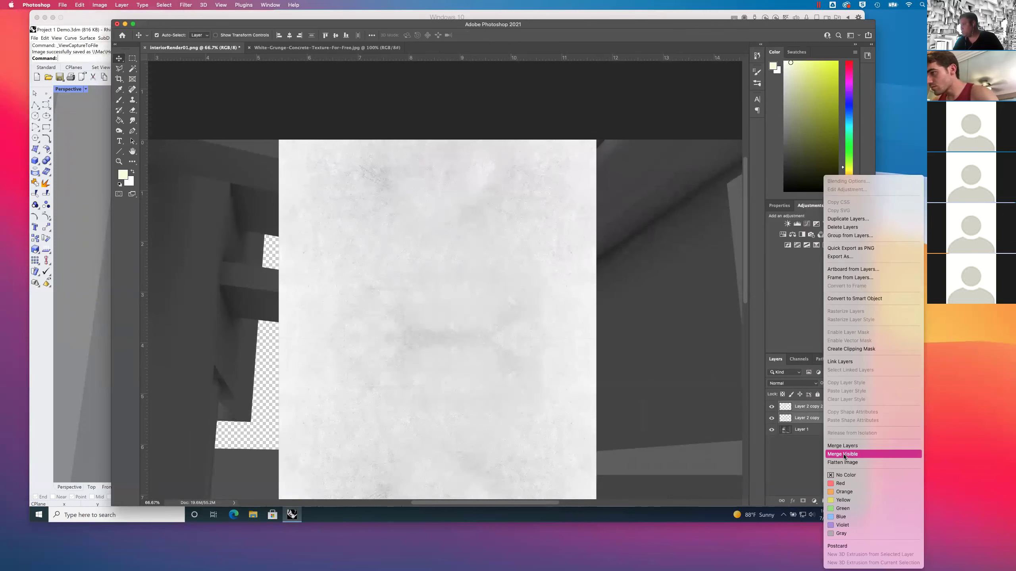
key("Escape")
key("super+e")
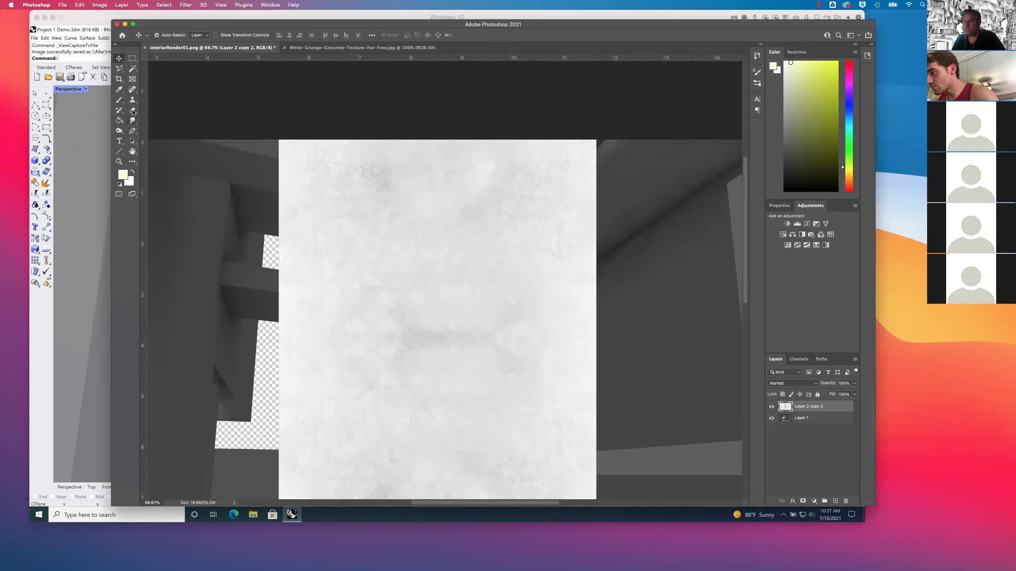
Step: Clone clean concrete over the dark seam between the two halves, then zoom out to the whole image
left_click(132, 99)
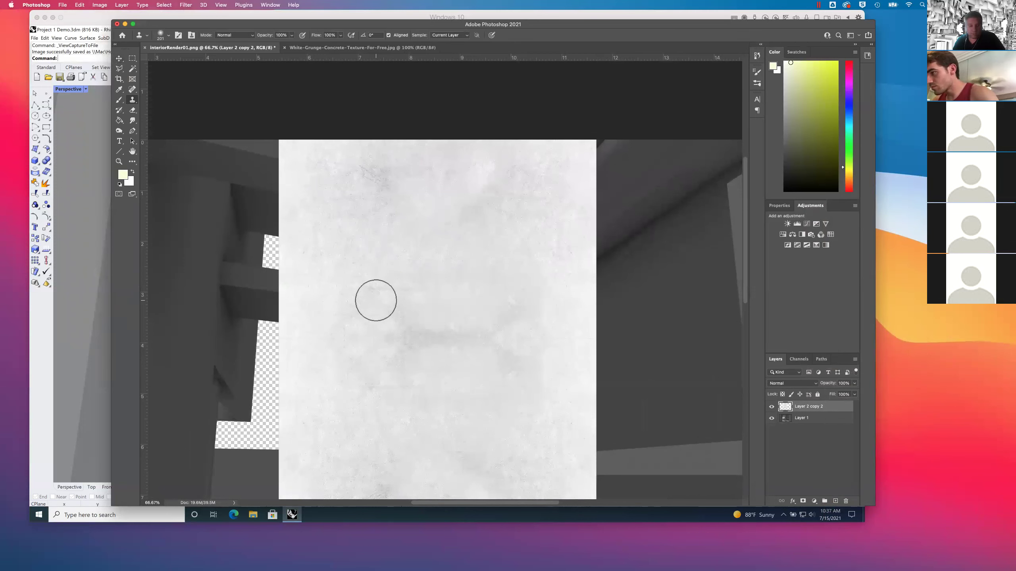
left_click(375, 318, "alt")
left_click_drag(377, 352, 406, 350)
left_click_drag(448, 355, 501, 291)
left_click(320, 297, "alt")
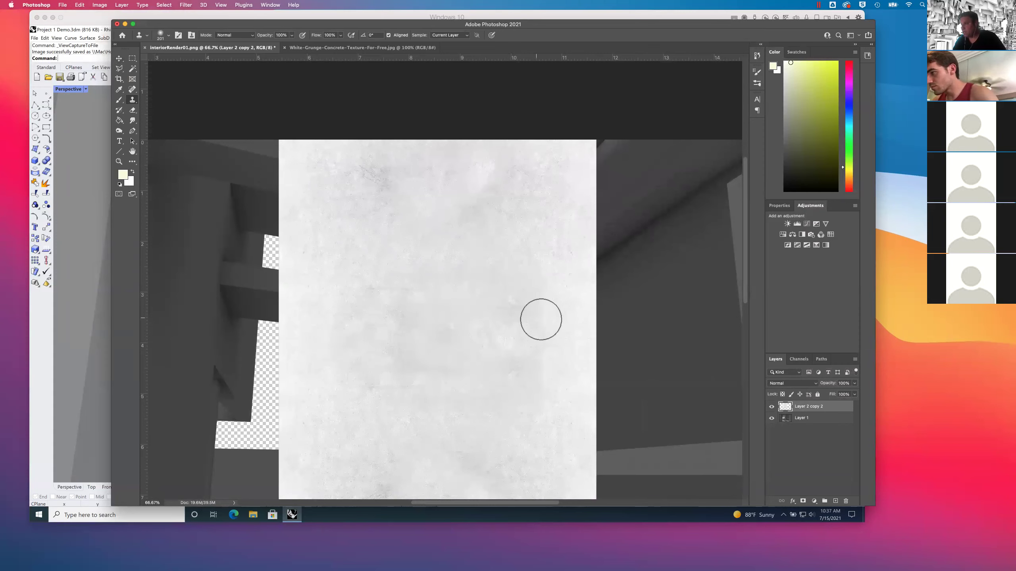
left_click(425, 258, "alt")
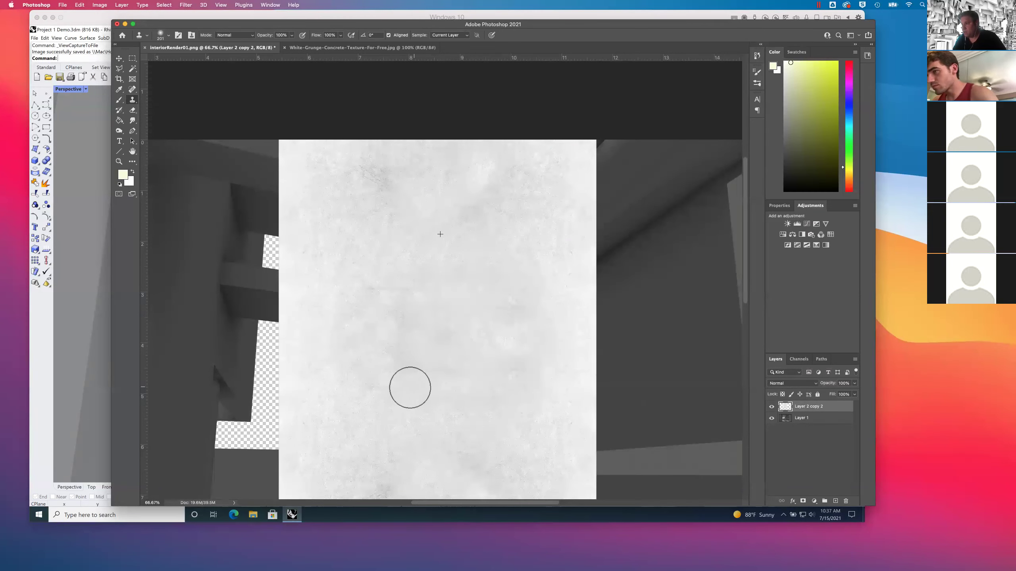
left_click_drag(451, 422, 427, 277)
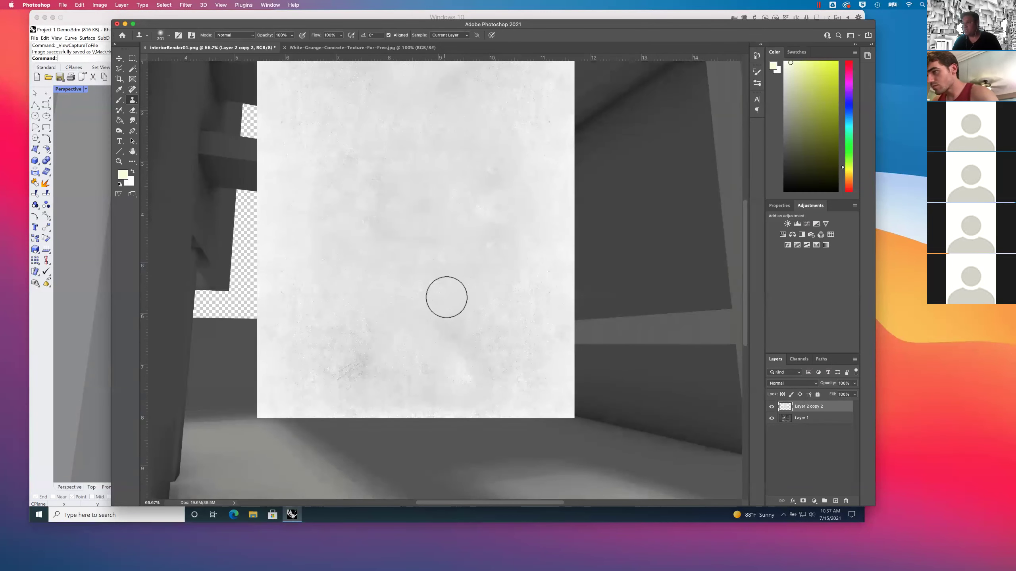
key("super+minus")
key("super+minus")
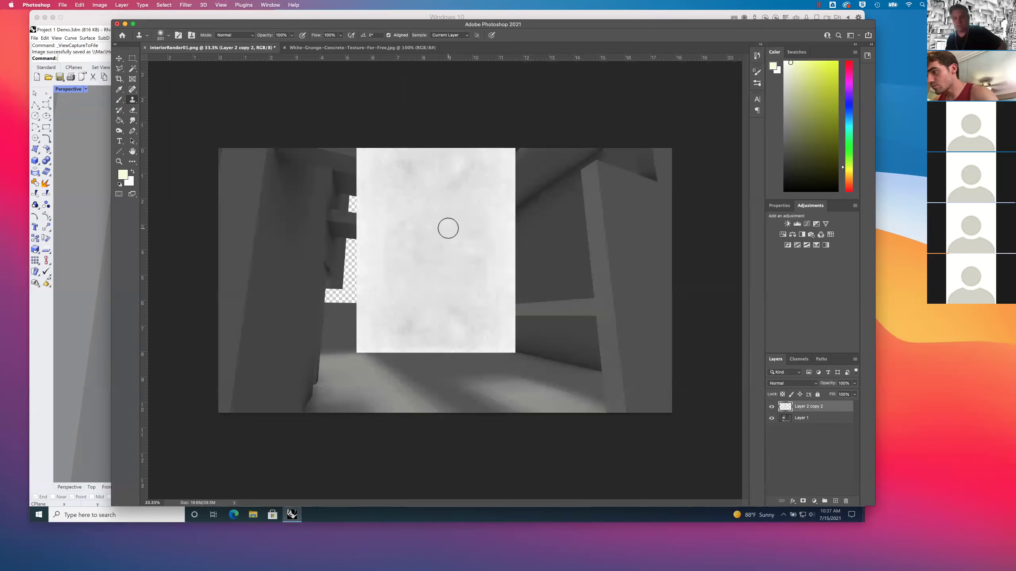
Step: Lower Layer 2 copy 2's opacity to roughly half (43%) with the Move tool active
key("v")
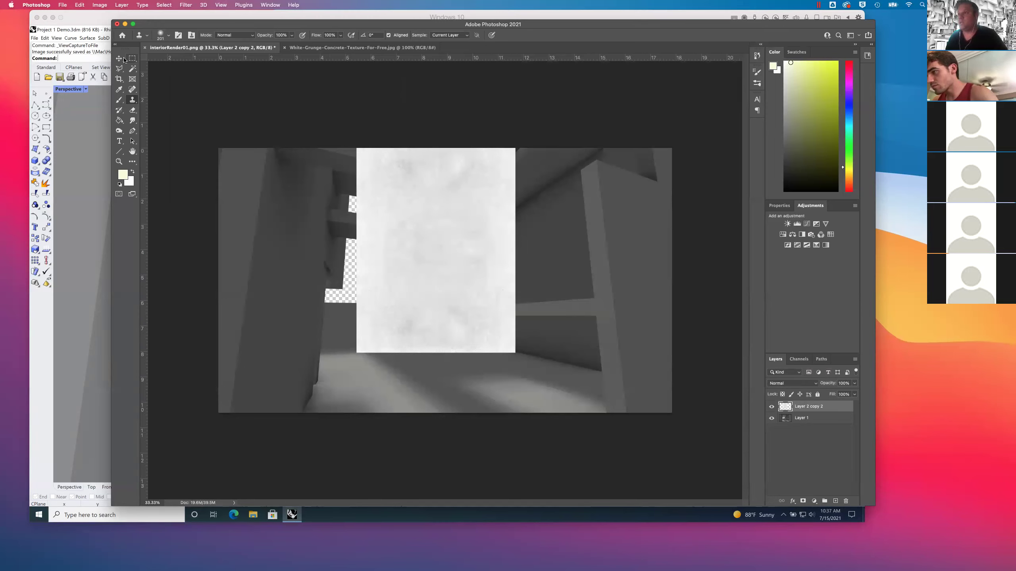
left_click_drag(854, 383, 833, 395)
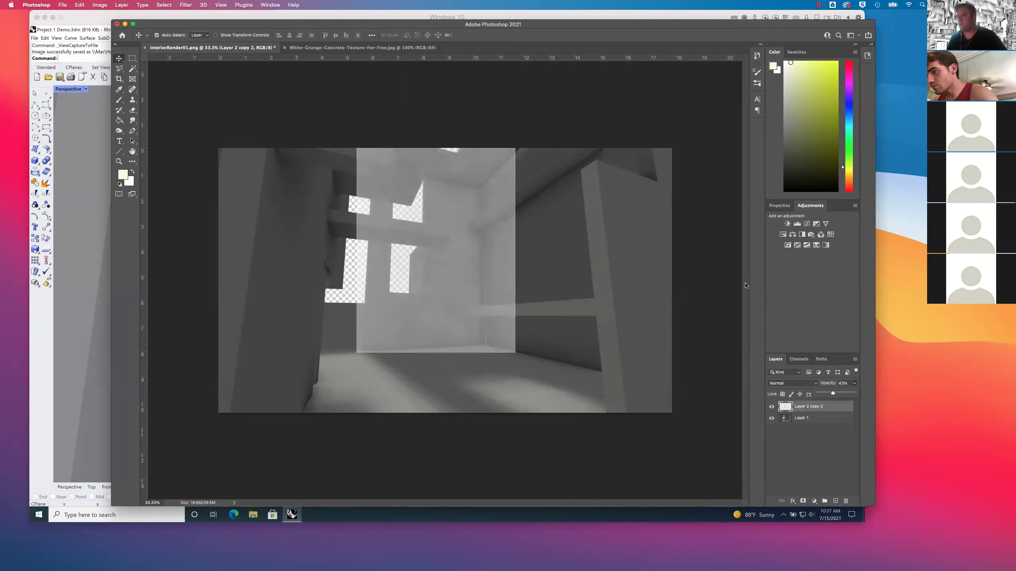
Step: With the Polygonal Lasso, trace from the ceiling corner down the opening and along the beam's underside
left_click(293, 135)
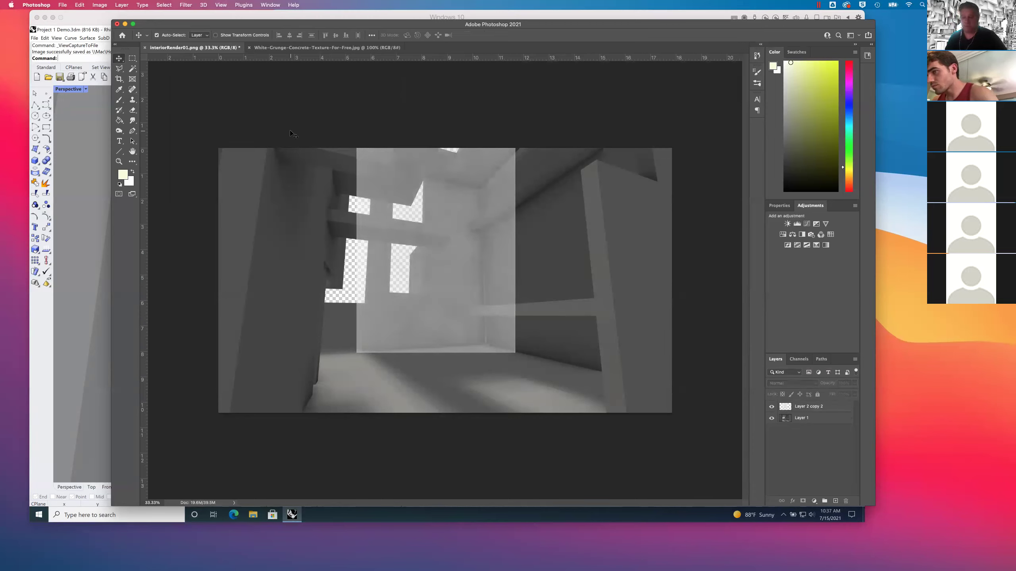
key("super+equal")
key("super+equal")
key("super+equal")
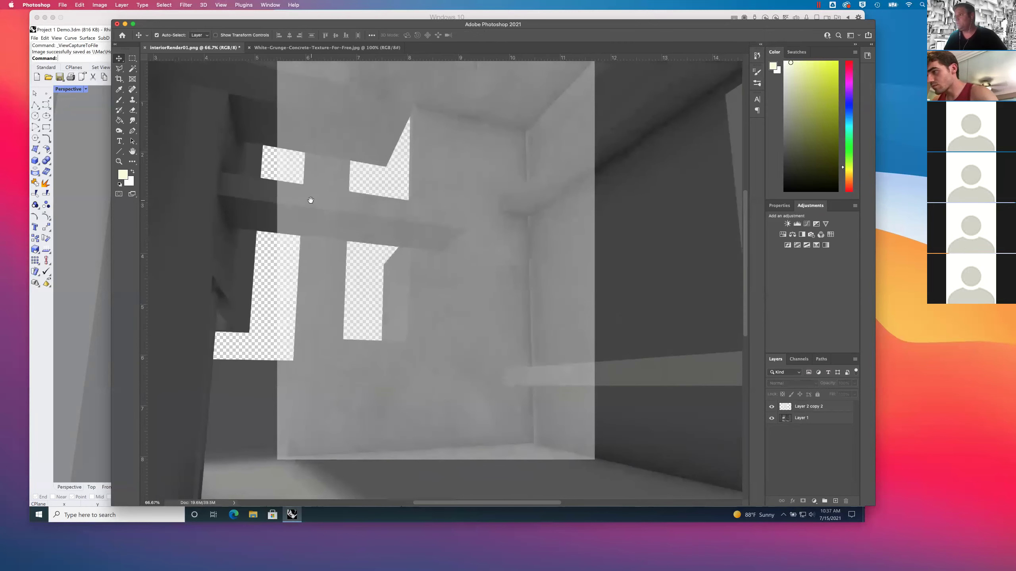
left_click(121, 69)
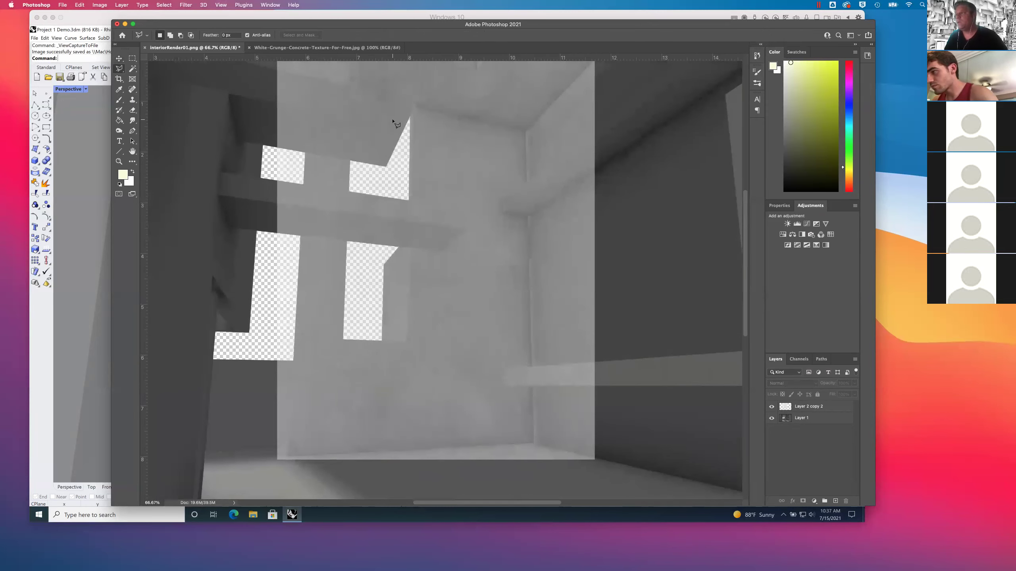
left_click(524, 132)
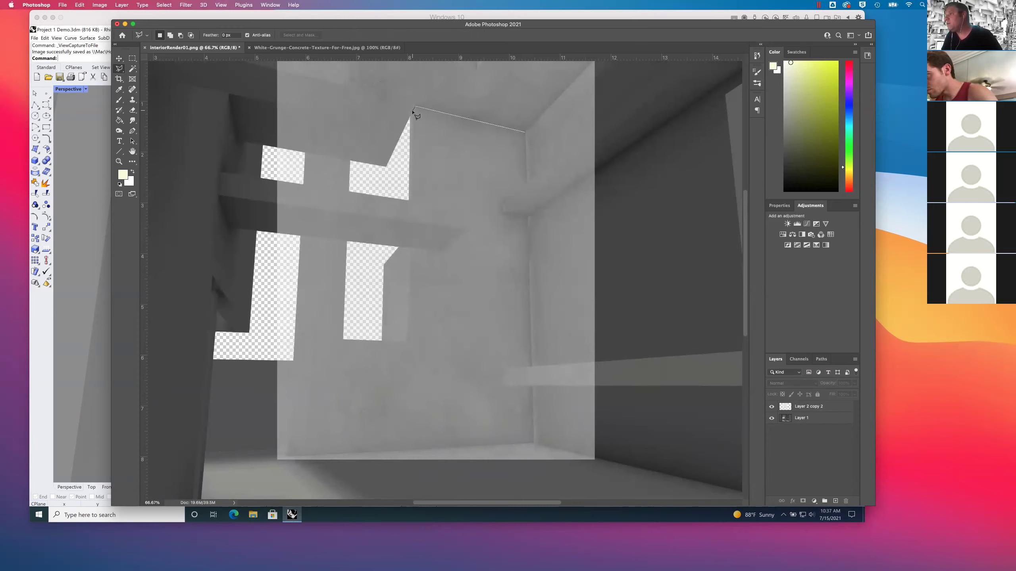
left_click(409, 118)
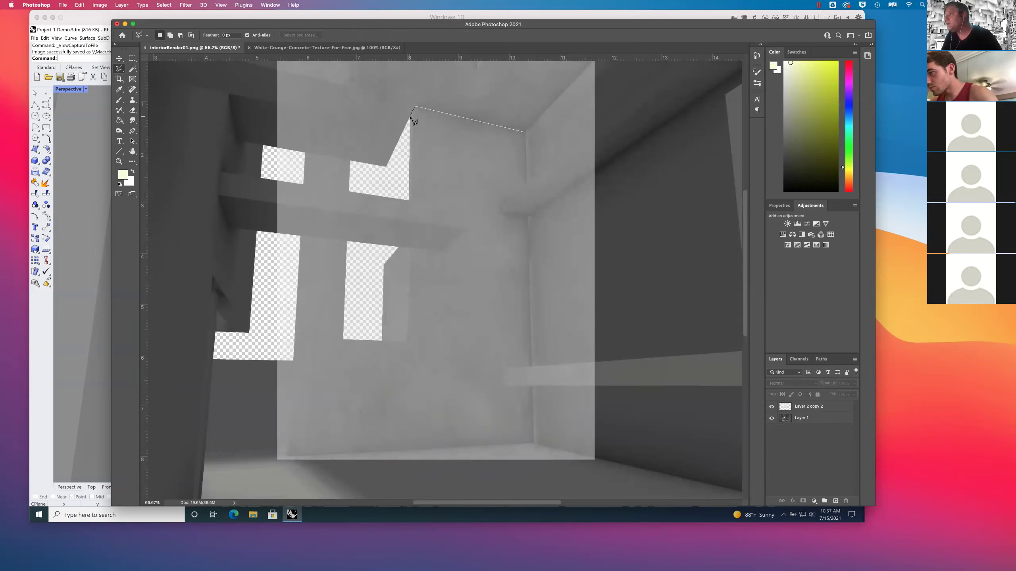
left_click(409, 201)
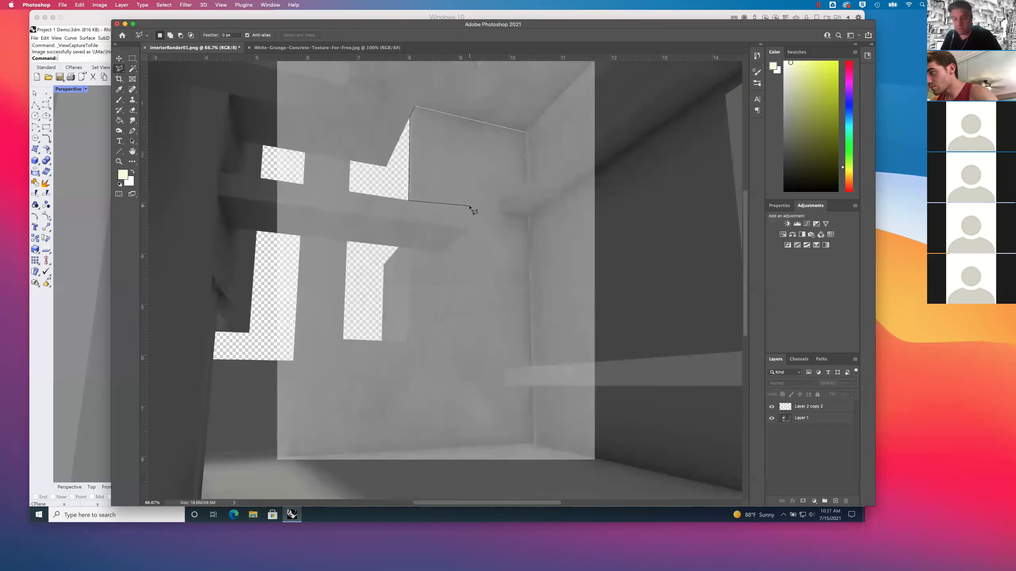
scroll(471, 208, "up", 3)
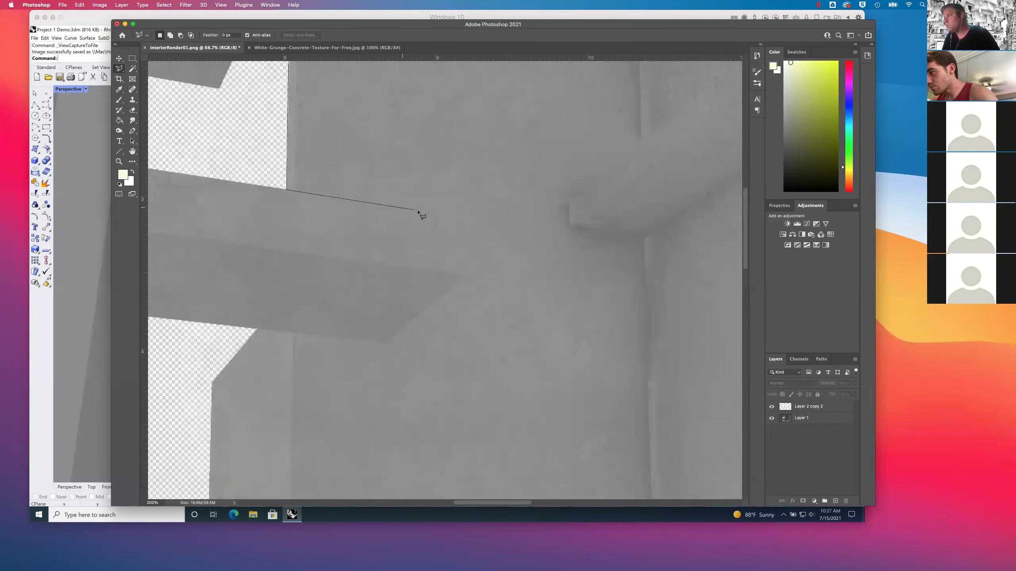
left_click(457, 216)
left_click(466, 276)
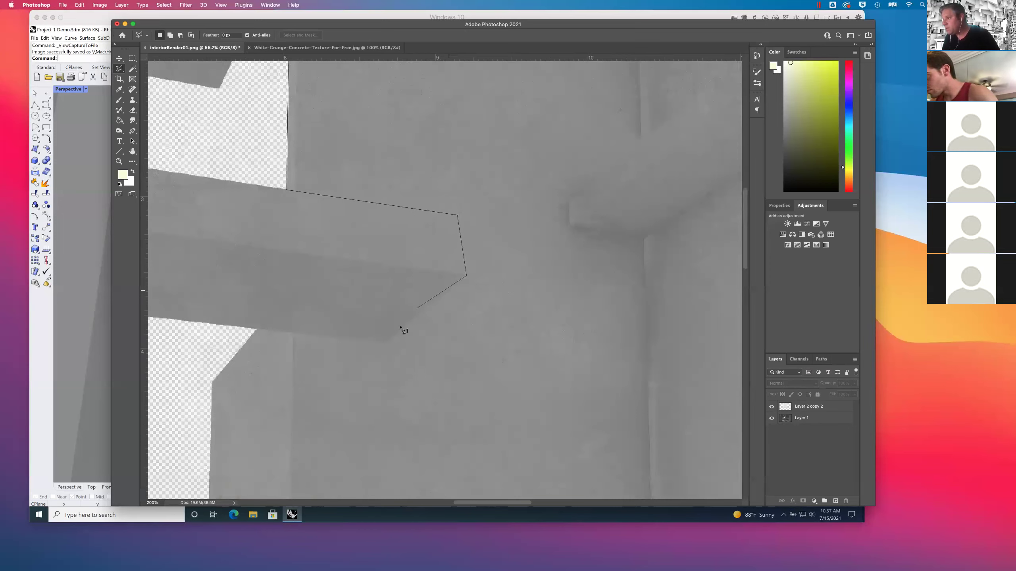
left_click(386, 342)
left_click(256, 329)
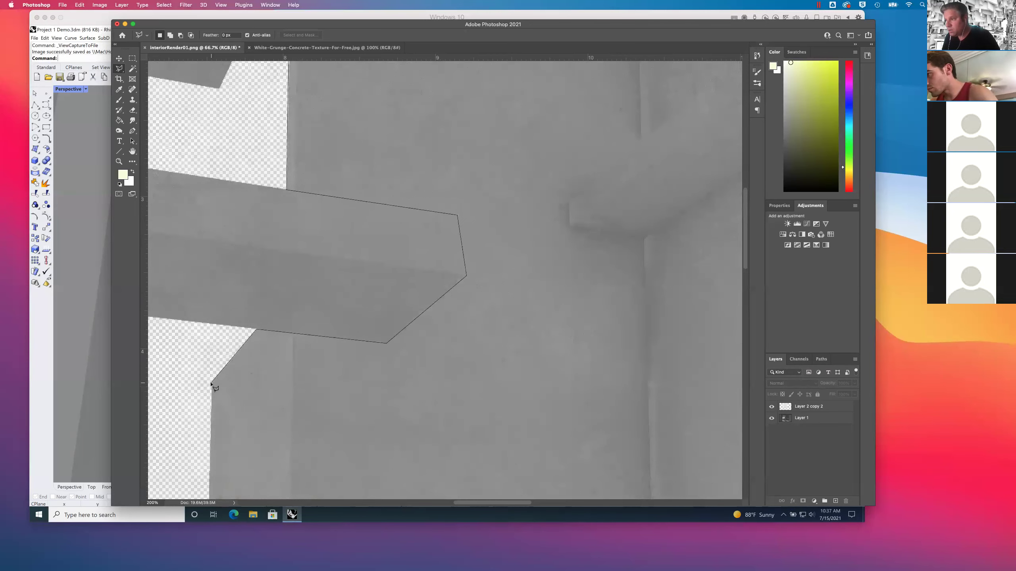
Step: Continue the outline around the window opening's corners and the beam's lower-left corner
key("space")
mouse_move(266, 335)
left_mouse_down()
mouse_move(326, 197)
mouse_move(304, 229)
mouse_move(327, 236)
left_mouse_up()
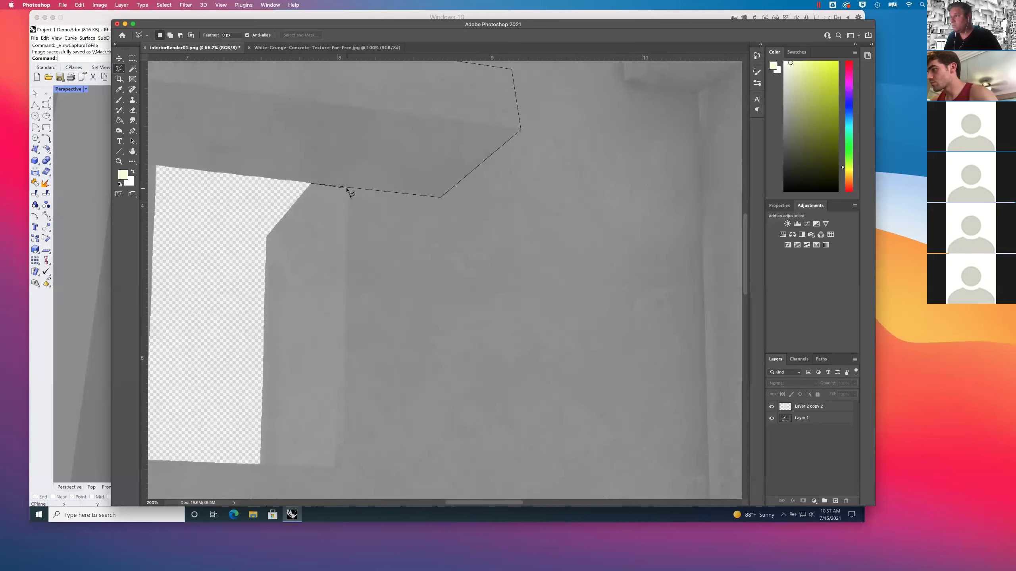
left_click(311, 184)
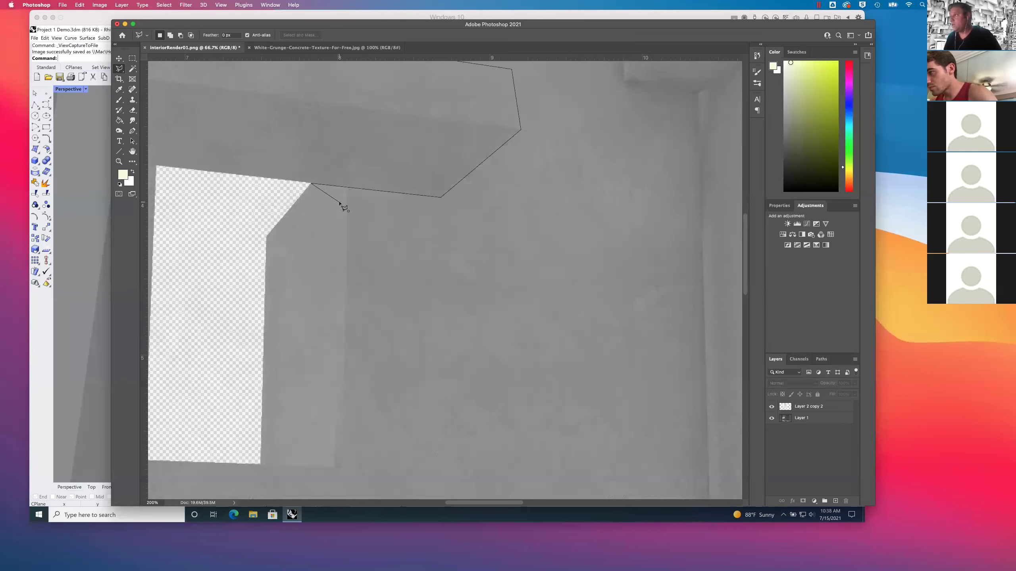
left_click(267, 237)
scroll(303, 231, "down", 5)
left_click(269, 374)
scroll(341, 367, "down", 4)
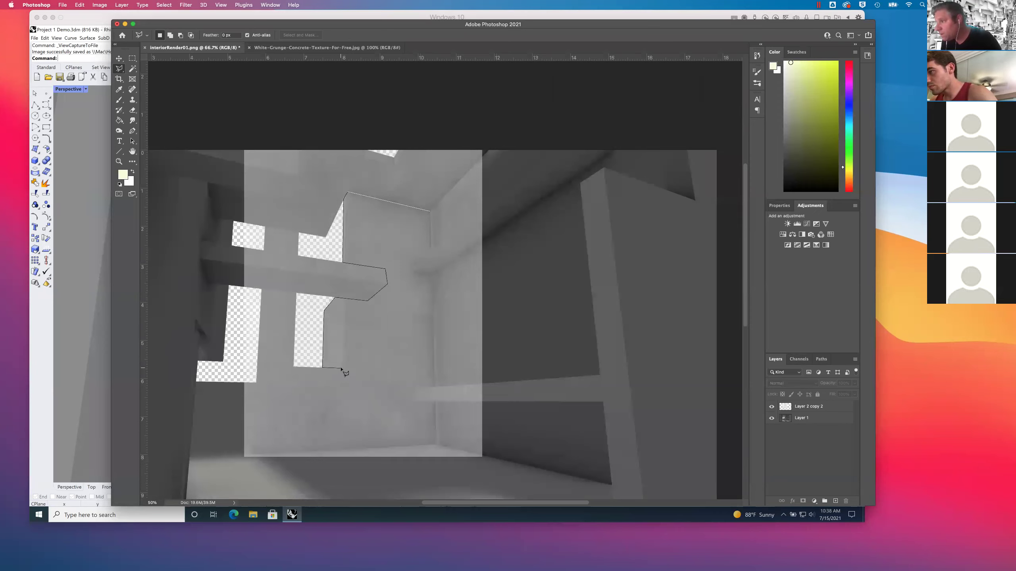
left_click(294, 366)
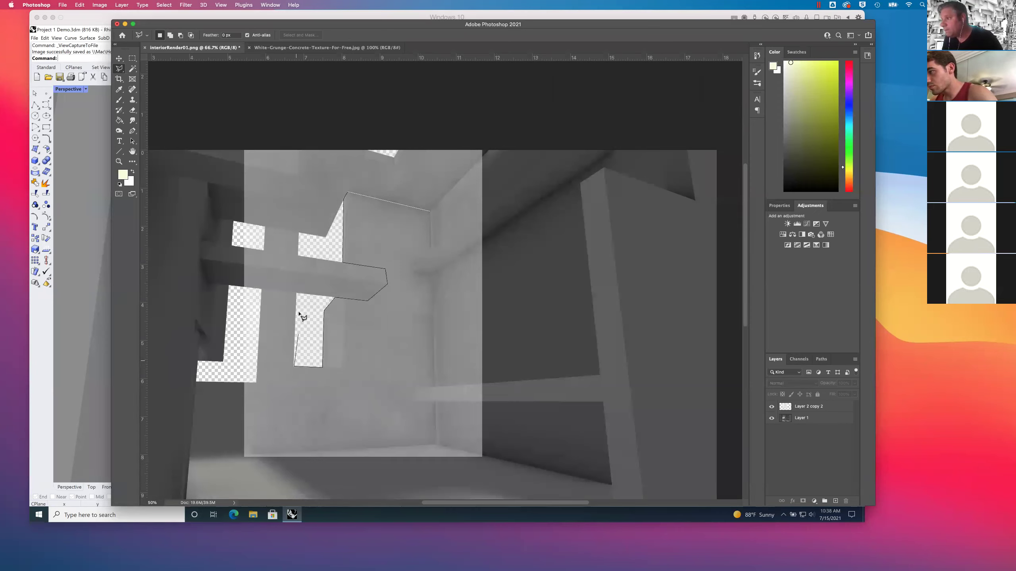
left_click(261, 289)
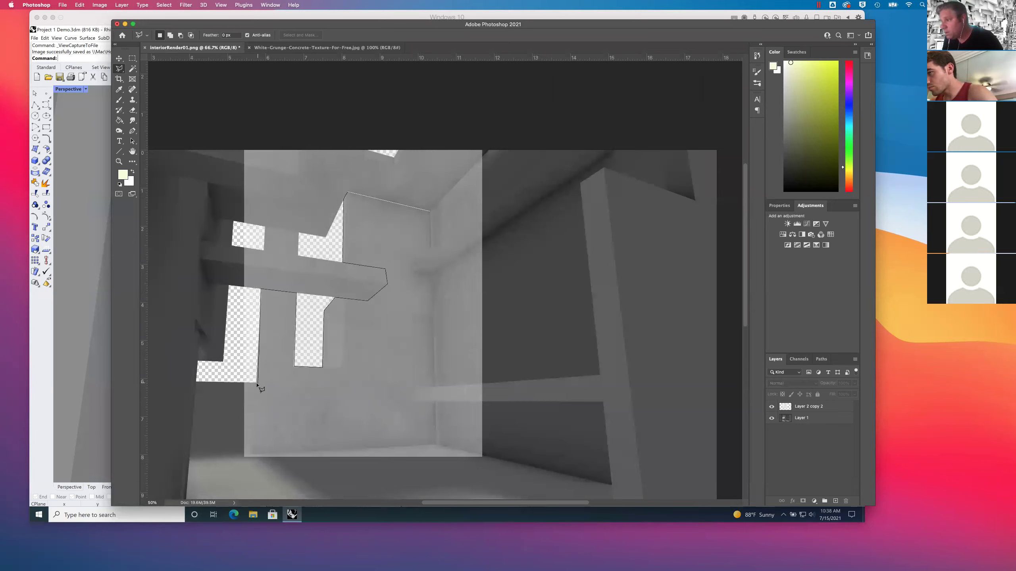
Step: Trace the wall's bottom and right edges around the ledge and beam, closing the selection
left_click(252, 455)
left_click(436, 444)
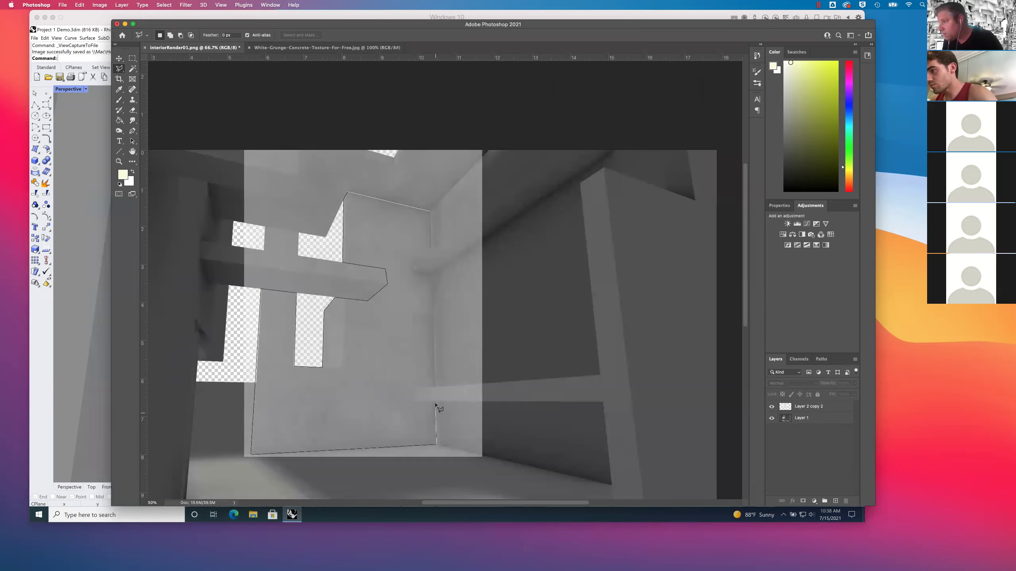
left_click(436, 401)
left_click(416, 401)
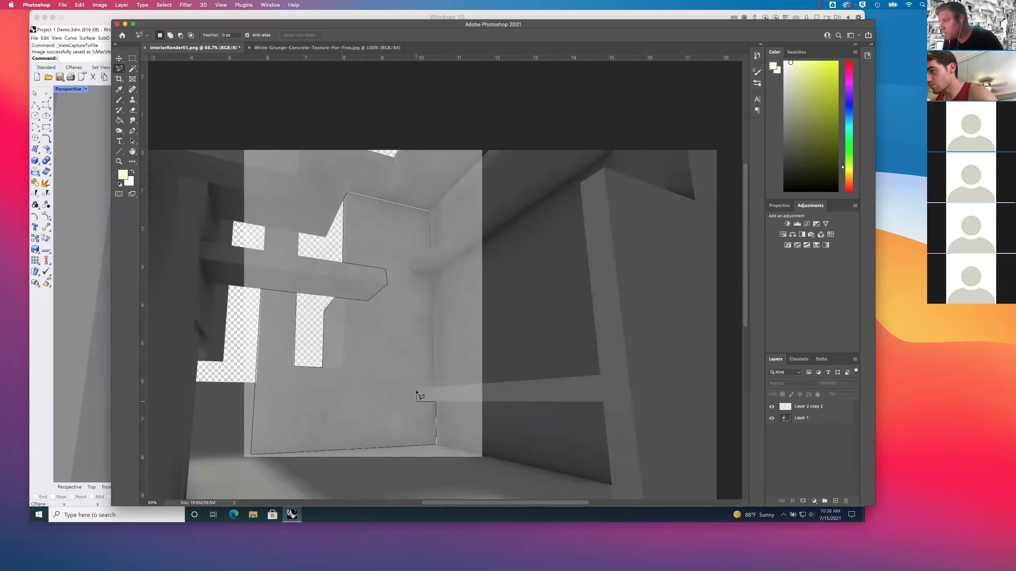
left_click(416, 388)
left_click(435, 387)
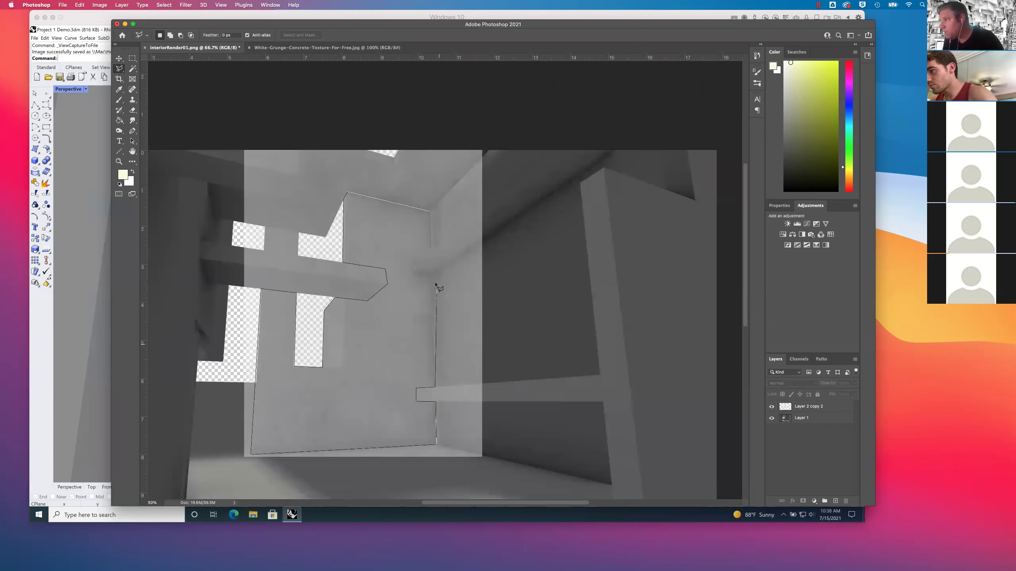
left_click(433, 275)
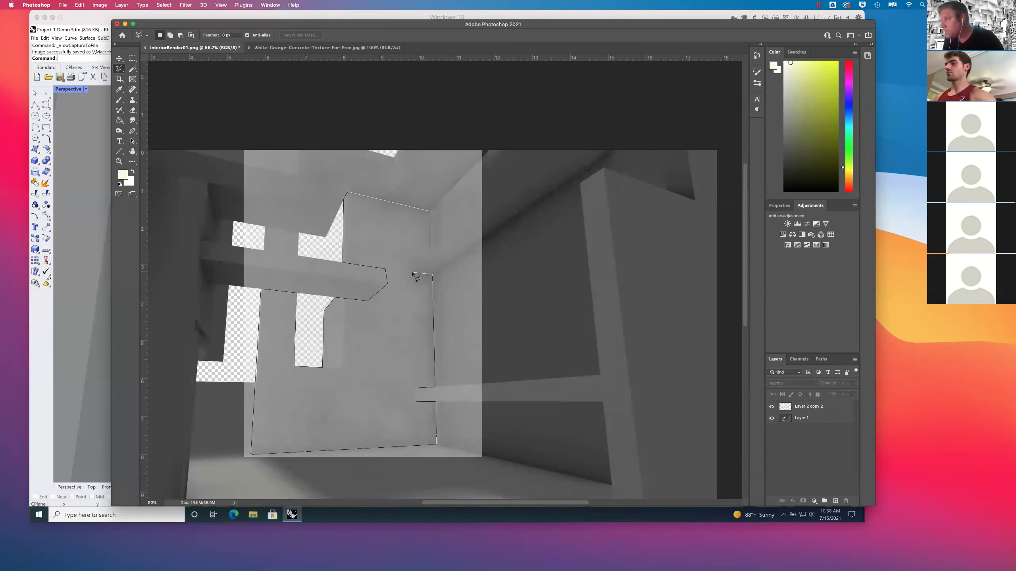
left_click(413, 273)
left_click(414, 264)
left_click(433, 251)
left_click(429, 211)
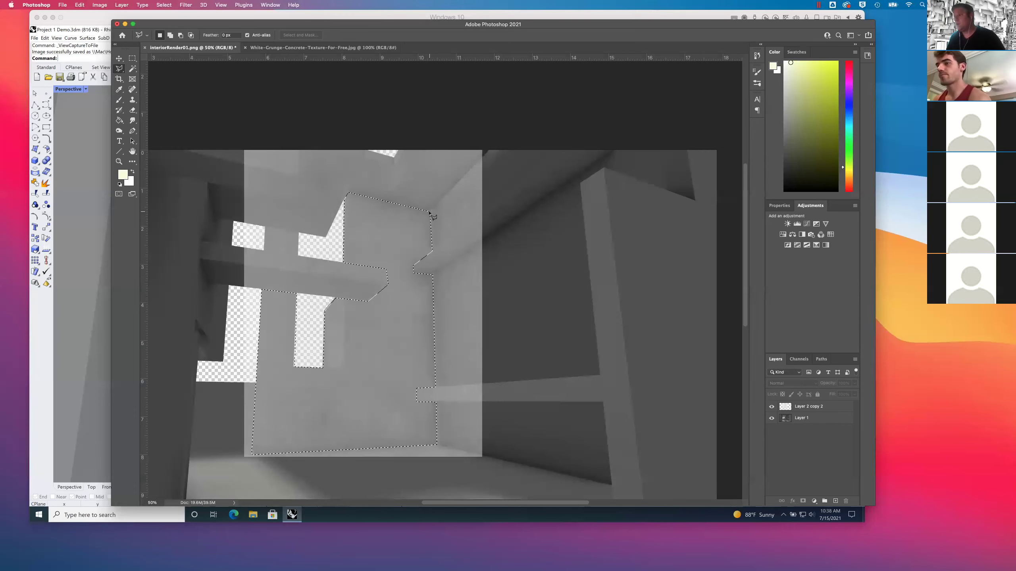
Step: In Add to selection mode, lasso the wall strip between the upper windows, then zoom back out
left_click(169, 36)
key("super+plus")
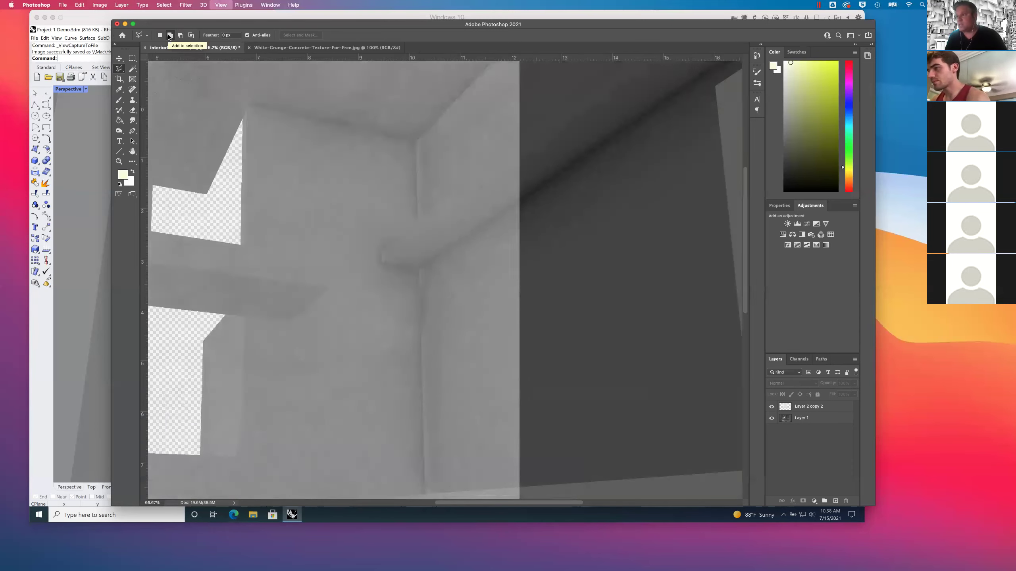
key("super+plus")
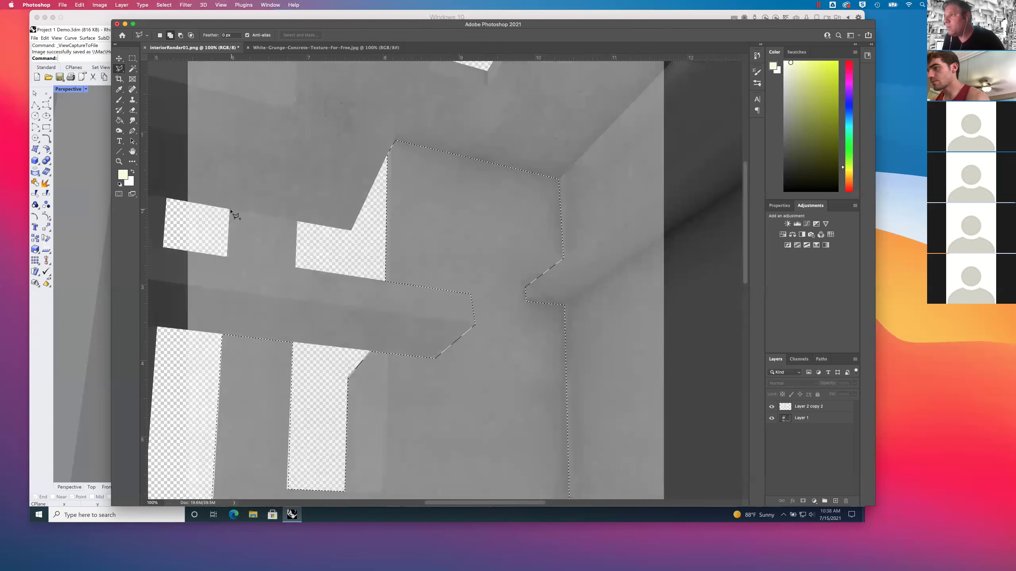
left_click(229, 210)
left_click(297, 221)
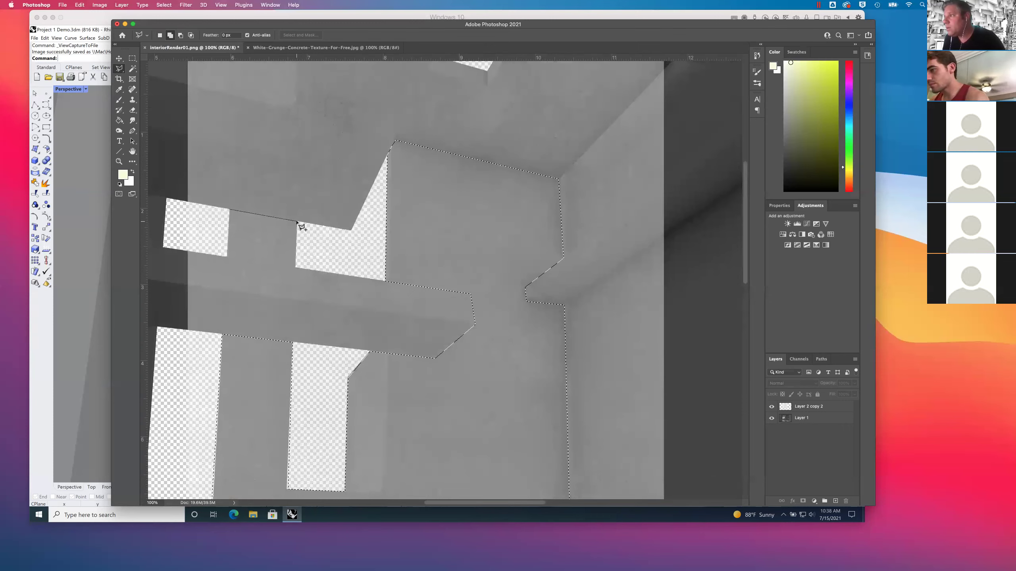
left_click(295, 267)
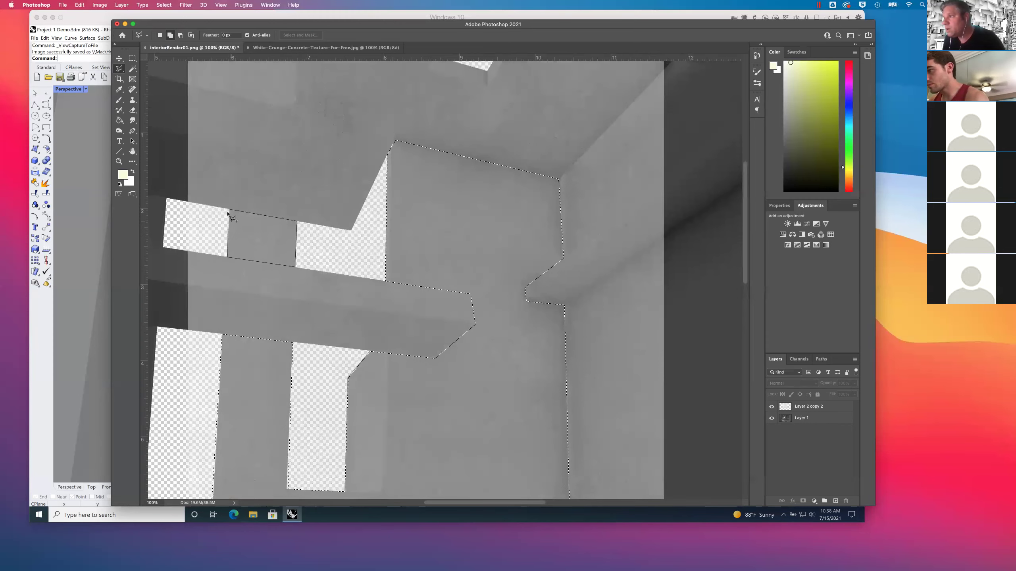
left_click(229, 210)
key("super+d")
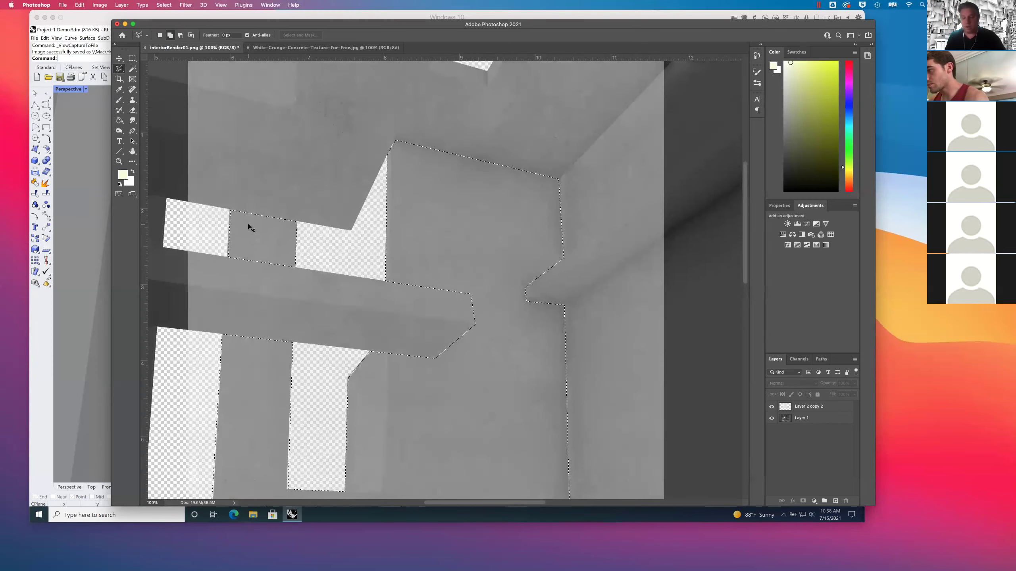
key("super+minus")
key("super+minus")
key("super+minus")
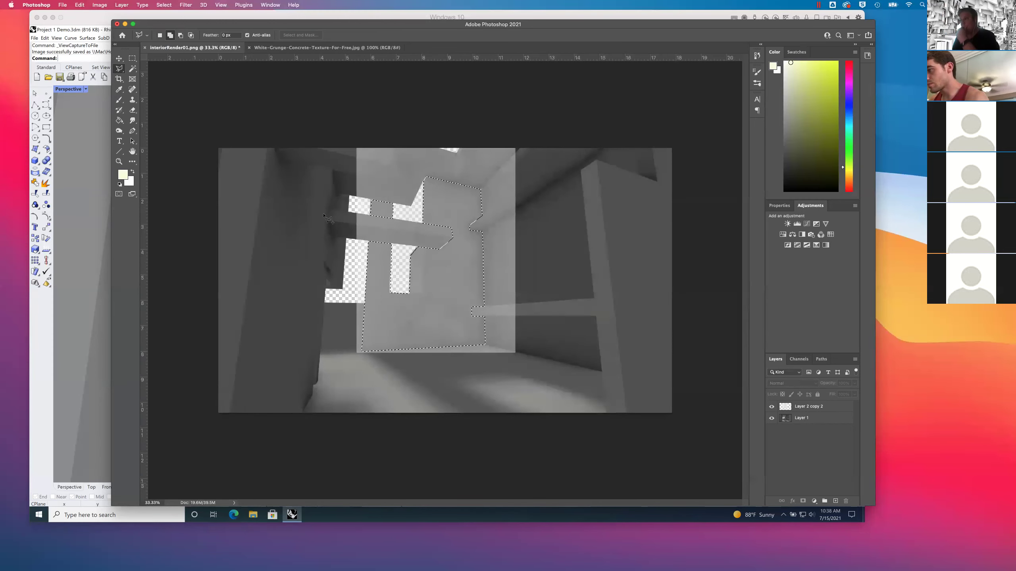
Step: Invert the selection, delete Layer 2 copy 2's texture outside the back wall, and deselect
left_click(164, 4)
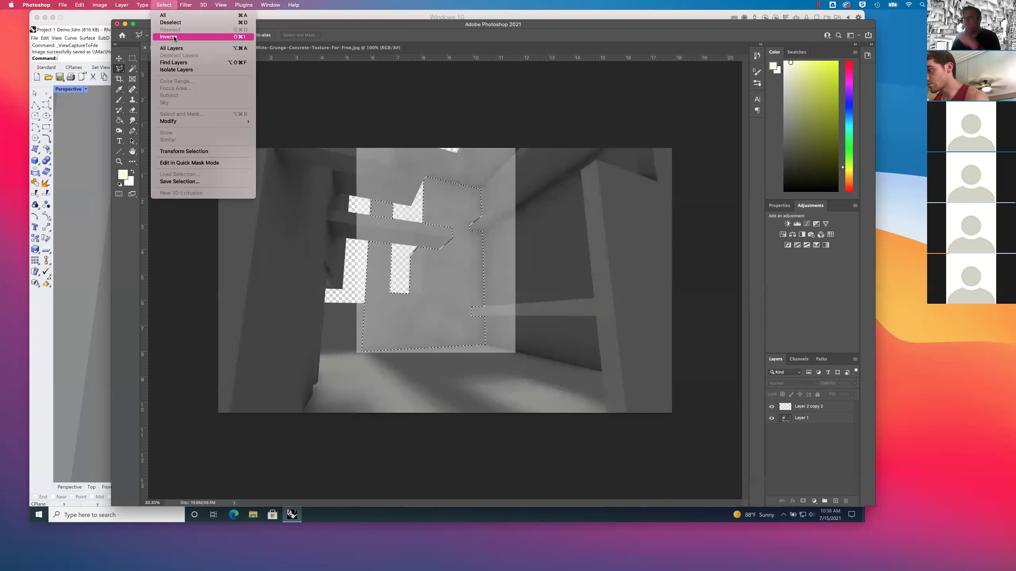
left_click(173, 37)
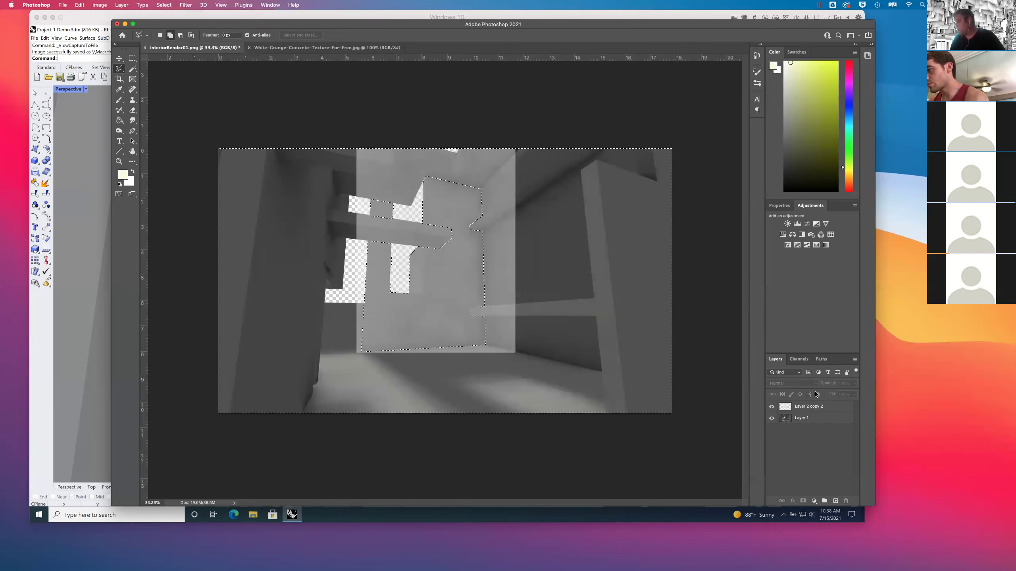
left_click(804, 405)
key("Delete")
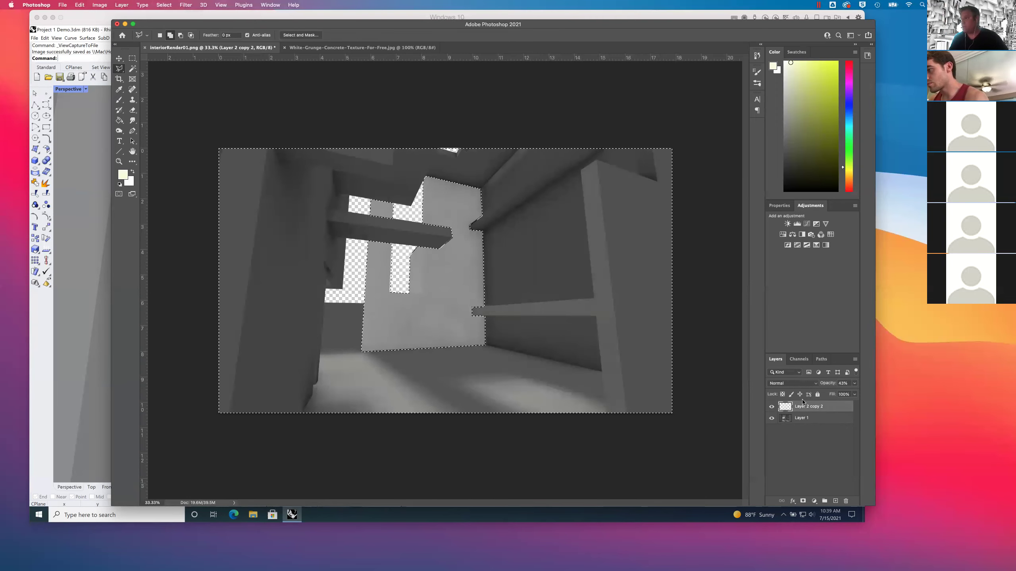
left_click(132, 58)
left_click(282, 93)
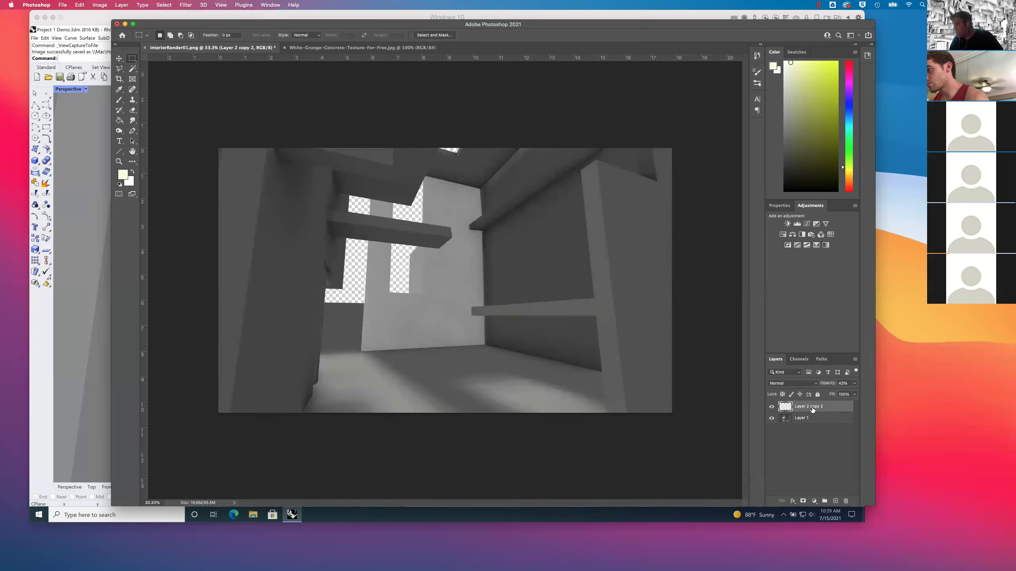
Step: Set the concrete texture layer to 100% opacity and bring up its blend mode list
left_click(854, 384)
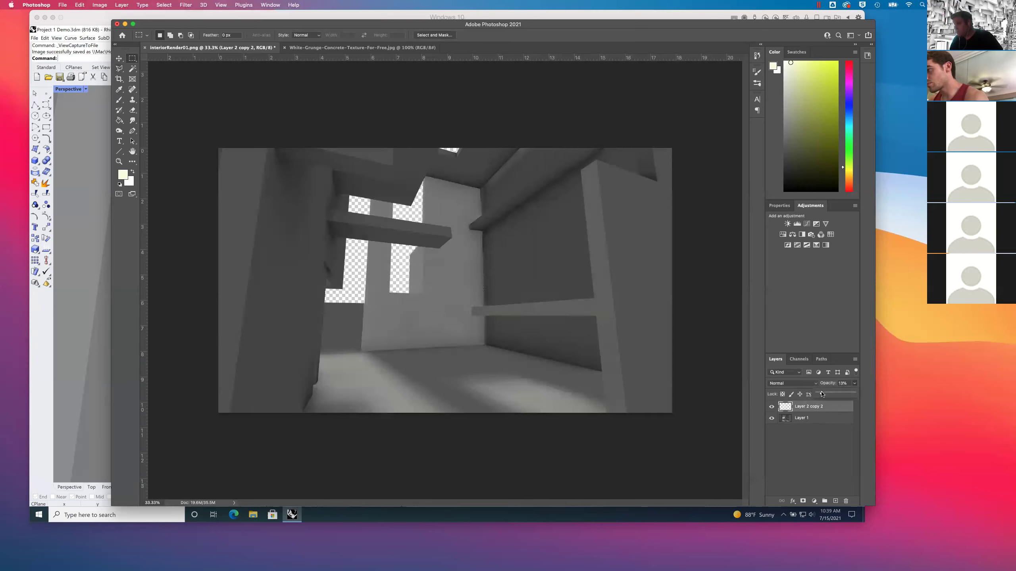
left_click_drag(843, 395, 859, 396)
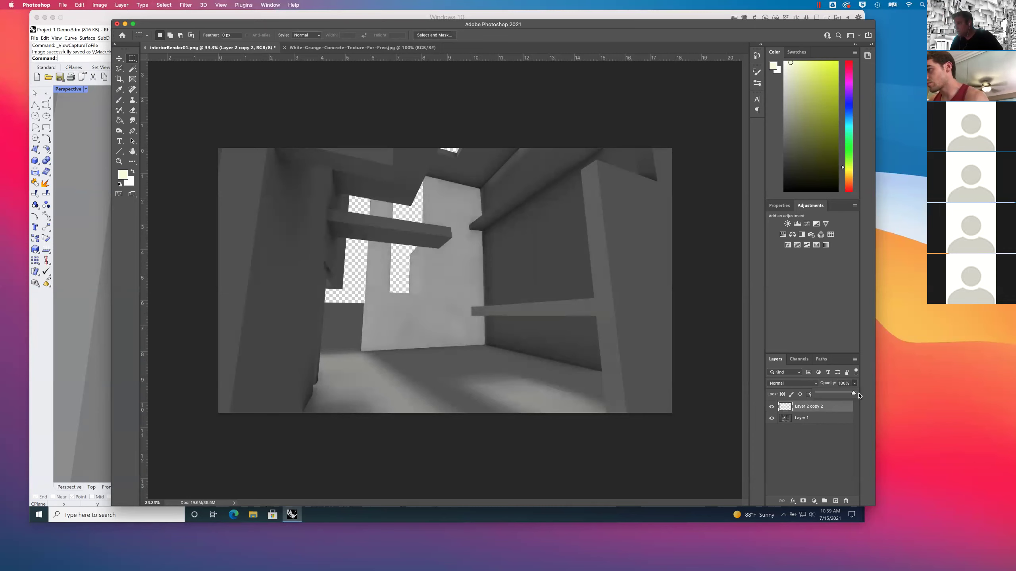
left_click(797, 384)
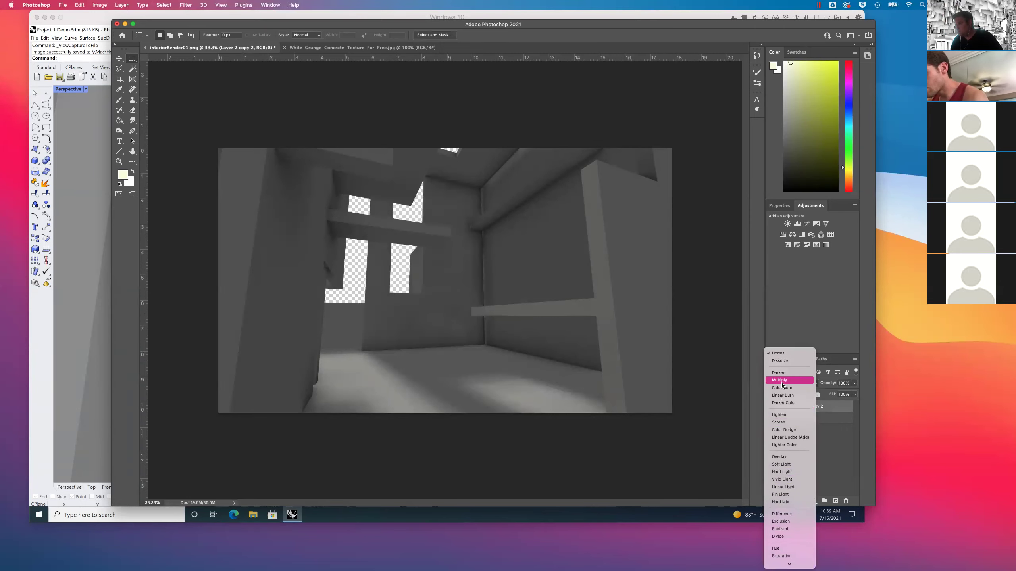
Step: Set the concrete texture layer to Color Burn at 64% opacity, dismissing the invalid-value alert
left_click(782, 382)
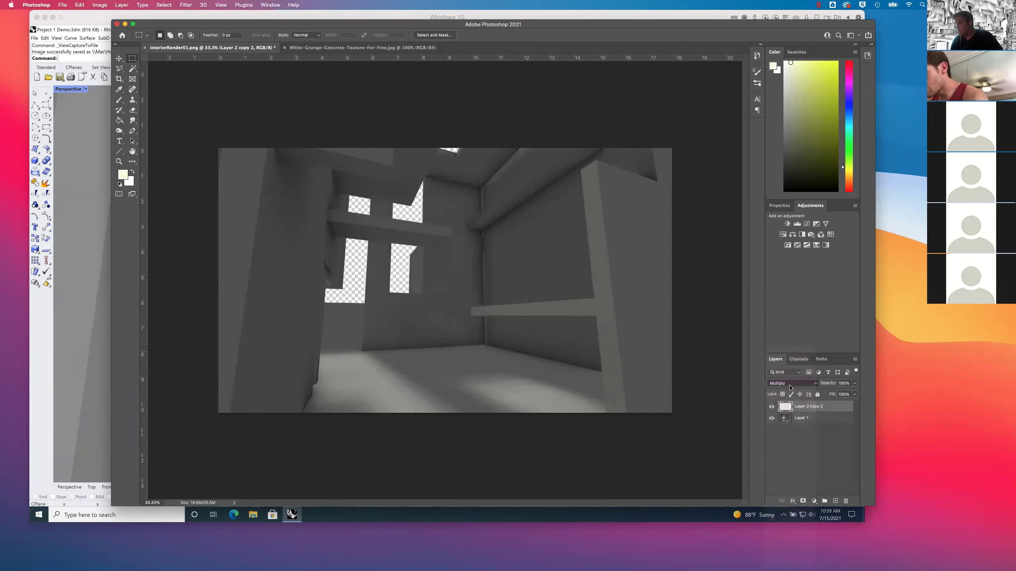
left_click(814, 387)
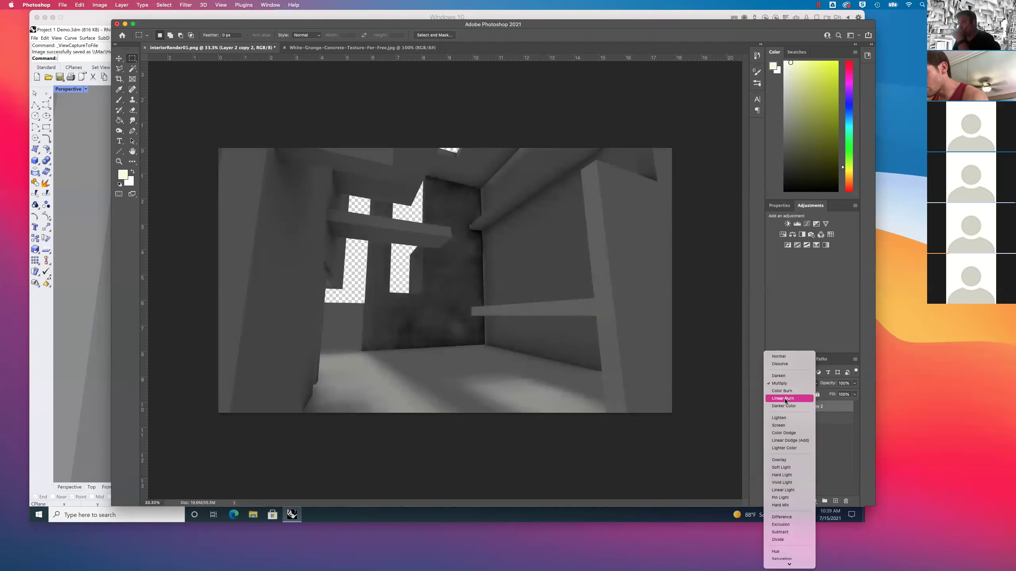
left_click(786, 391)
left_click(855, 383)
left_click_drag(855, 394, 843, 396)
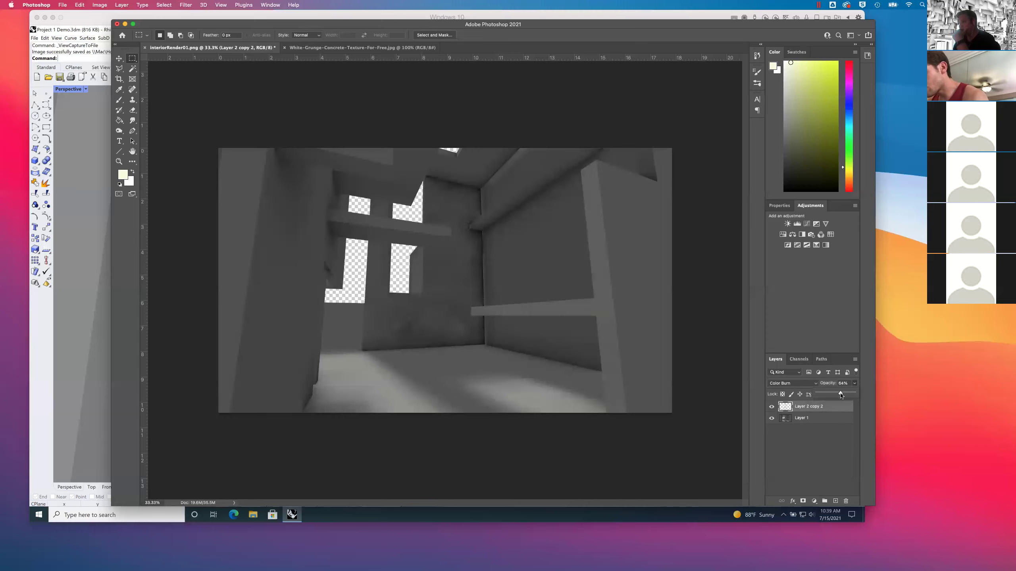
left_click(855, 385)
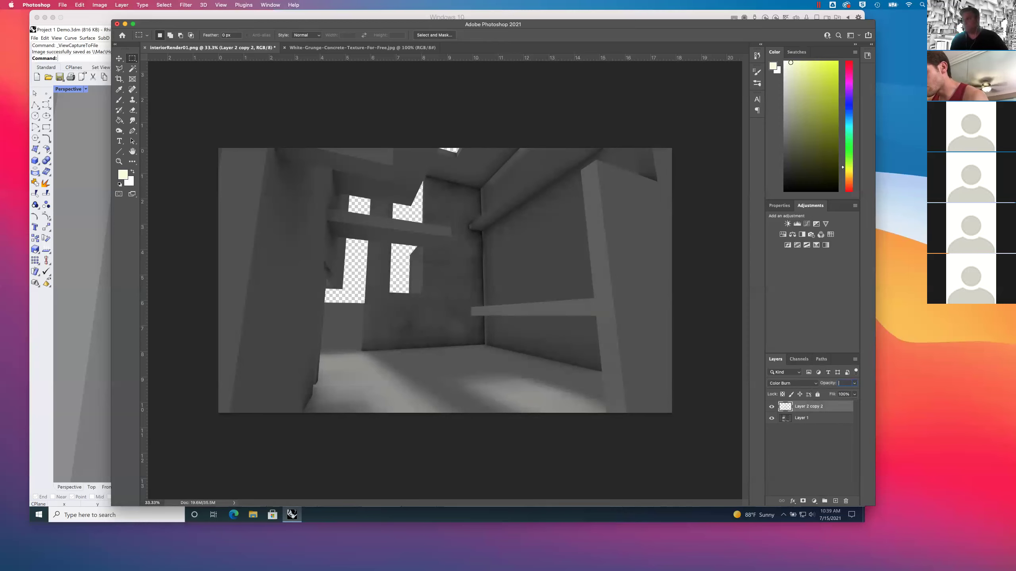
key("Return")
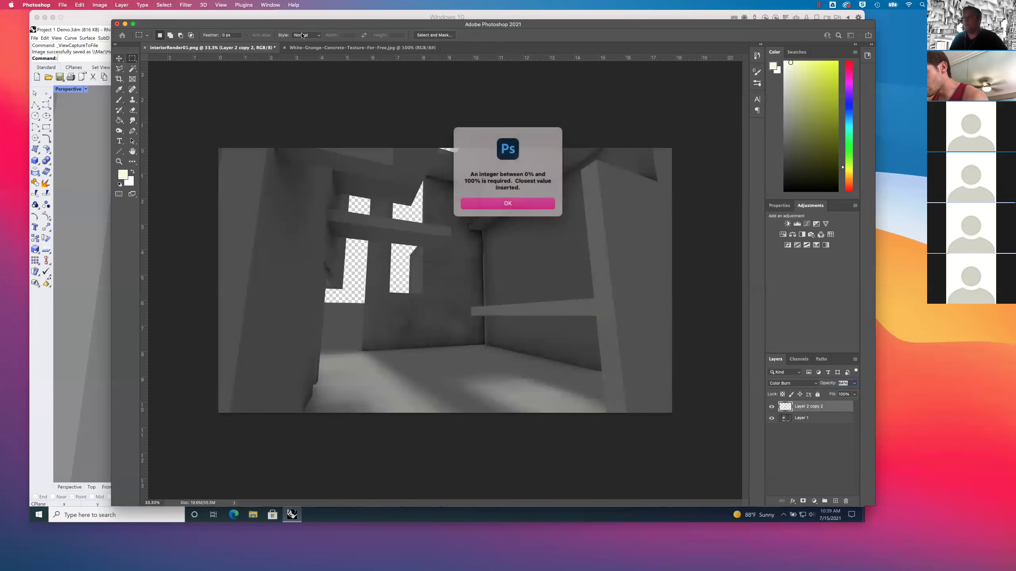
left_click(516, 207)
Step: Fit the image to the window and raise Layer 2 copy 2's opacity to about 76%
key("v")
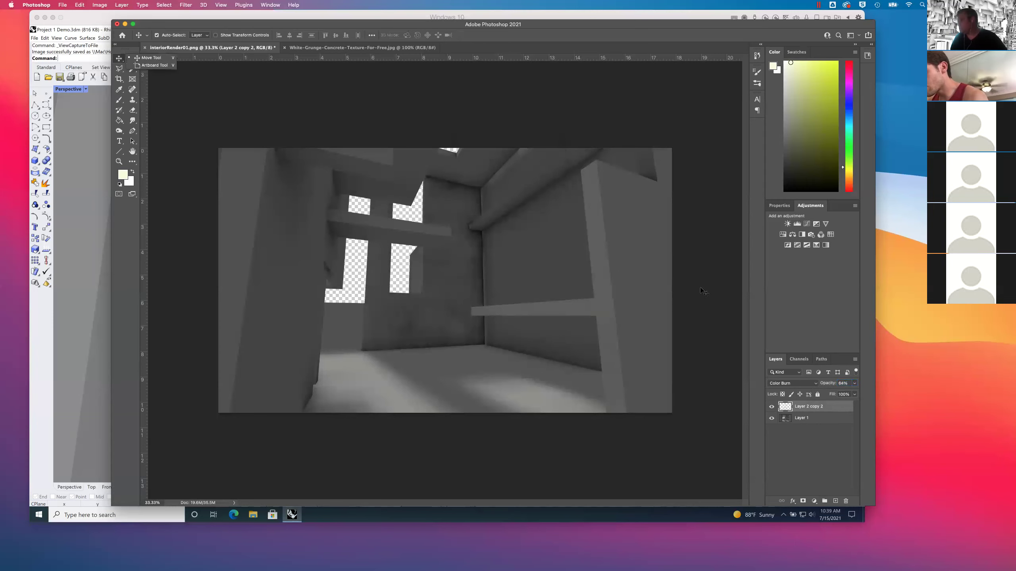
left_click(320, 145)
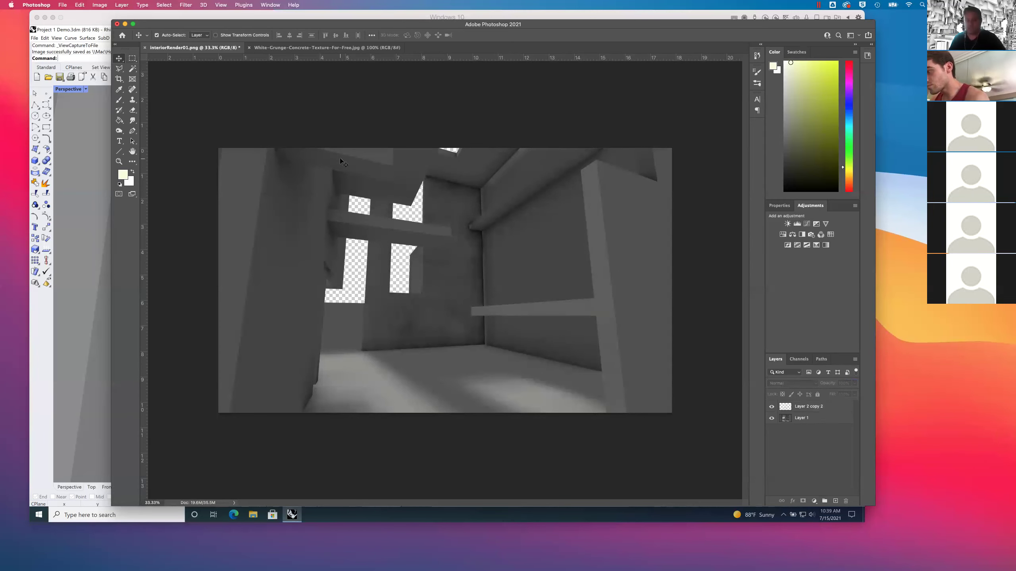
key("super+0")
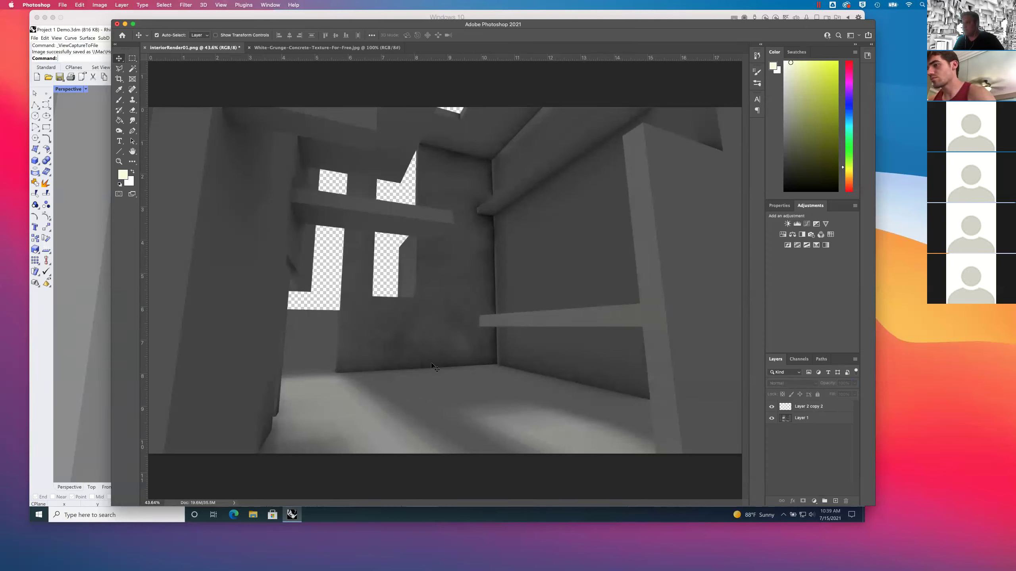
left_click(810, 407)
left_click(855, 383)
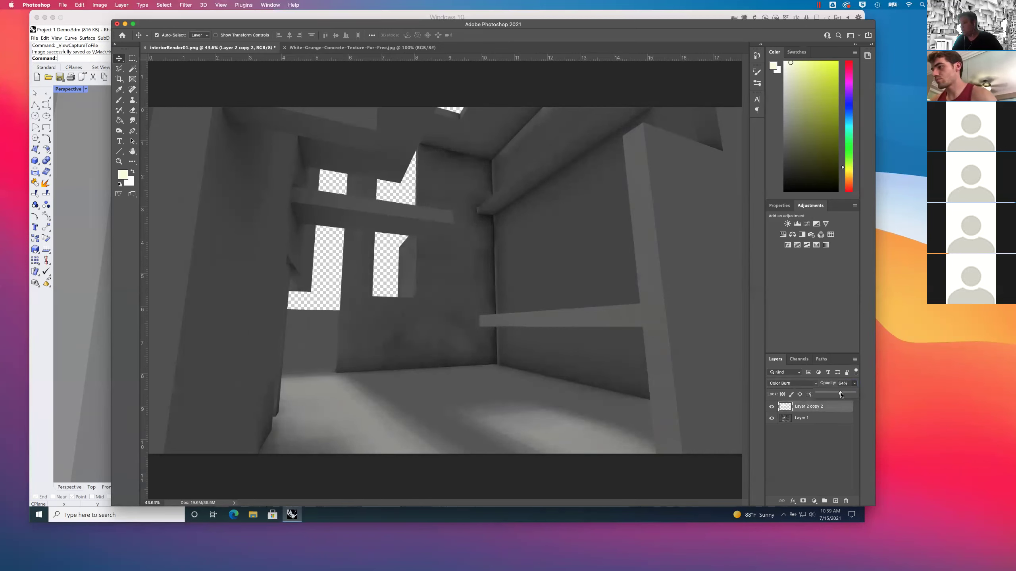
mouse_move(839, 395)
left_mouse_down()
mouse_move(853, 396)
mouse_move(845, 396)
left_mouse_up()
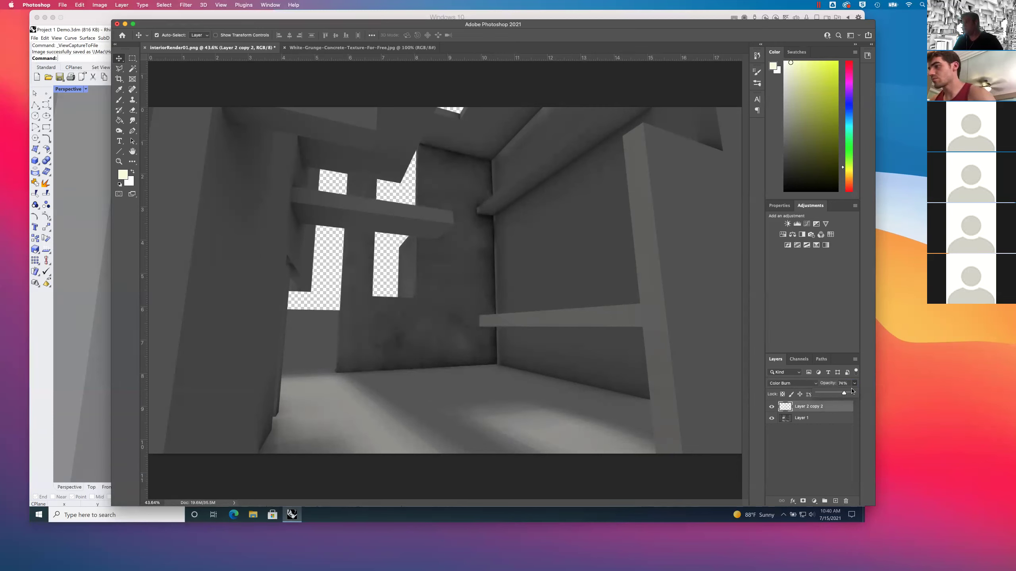
left_click(854, 384)
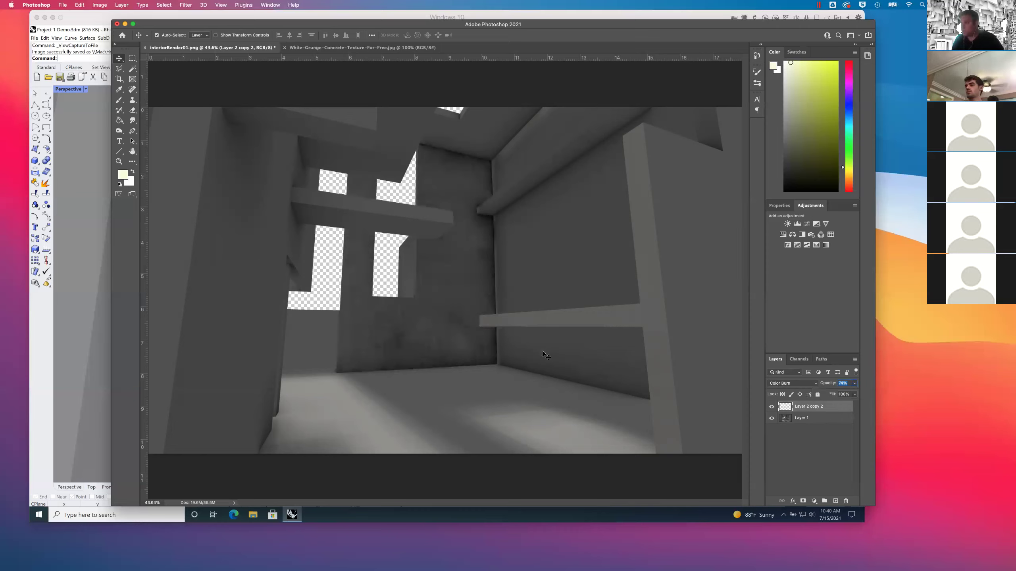
key("Return")
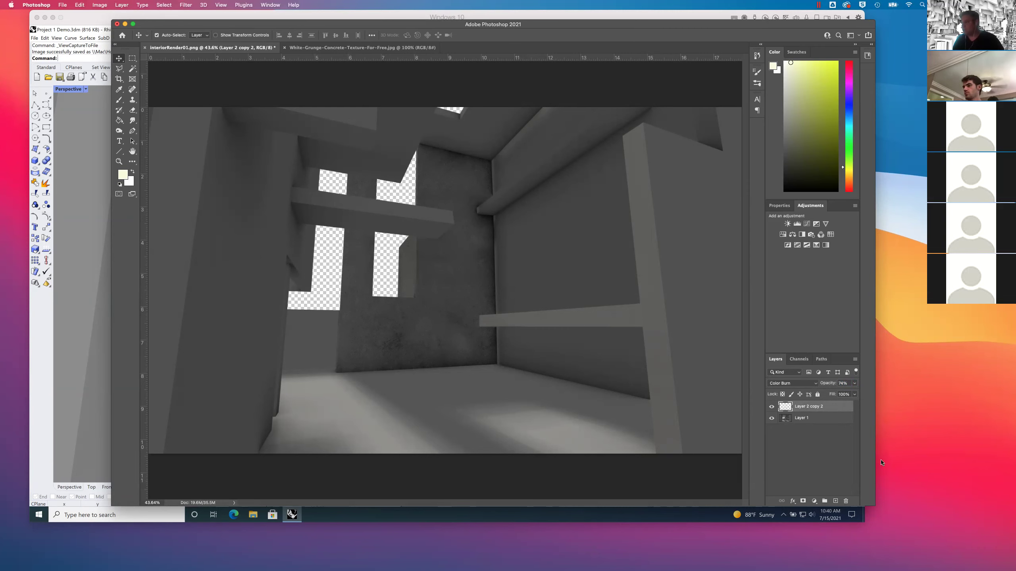
Step: Restore Layer 1 after deleting it, then add a new Layer 2 beneath it
left_click(808, 422)
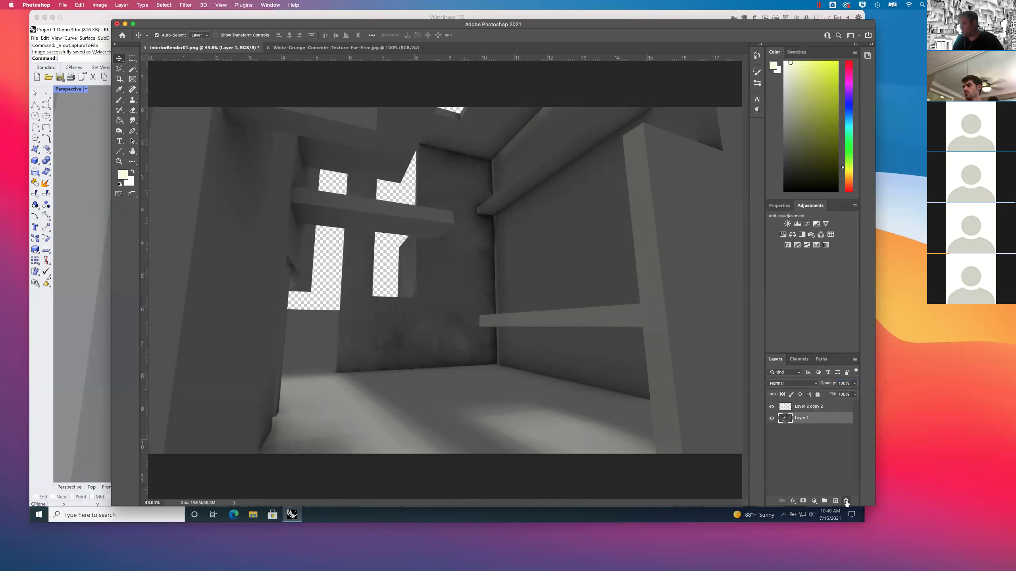
left_click(846, 502)
key("super+z")
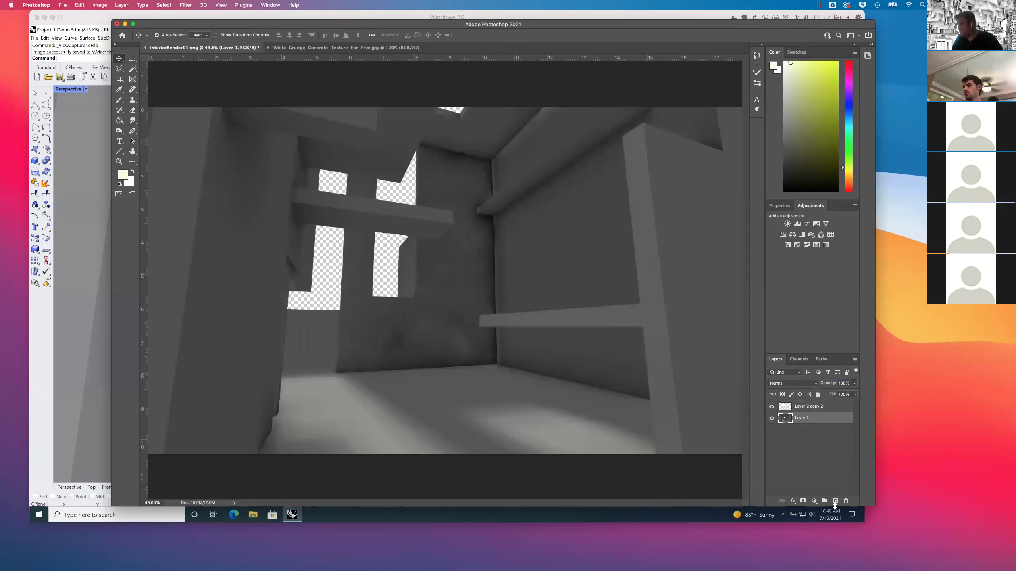
left_click(835, 501)
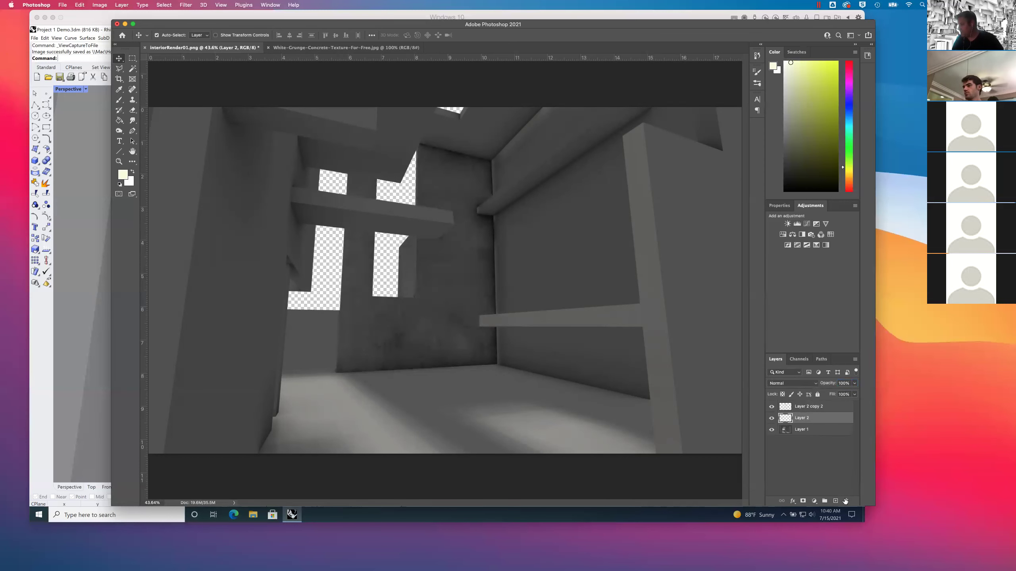
left_click_drag(824, 419, 804, 427)
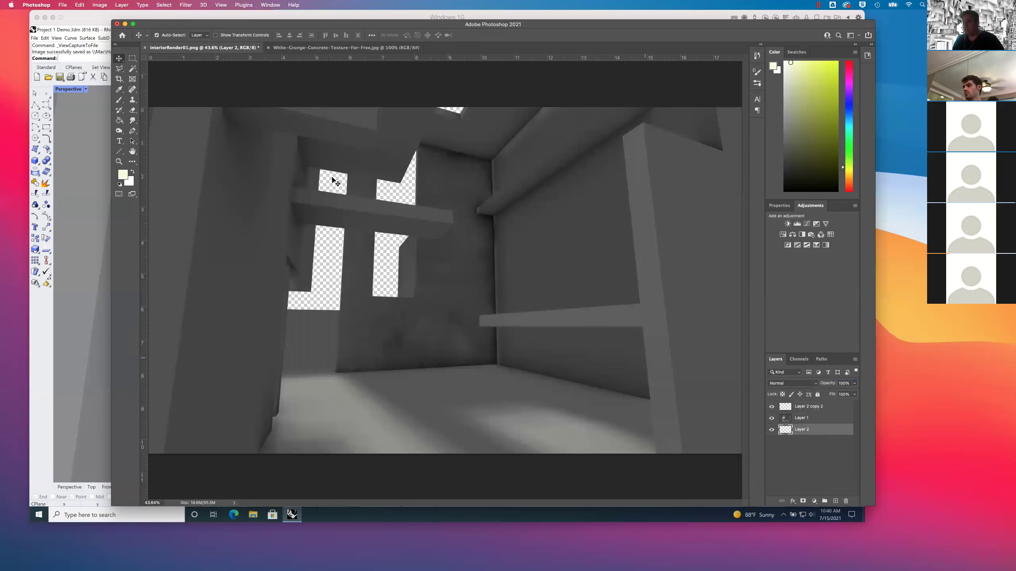
Step: Fill Layer 2 with white using the Paint Bucket with a white foreground colour
left_click(119, 120)
left_click(133, 172)
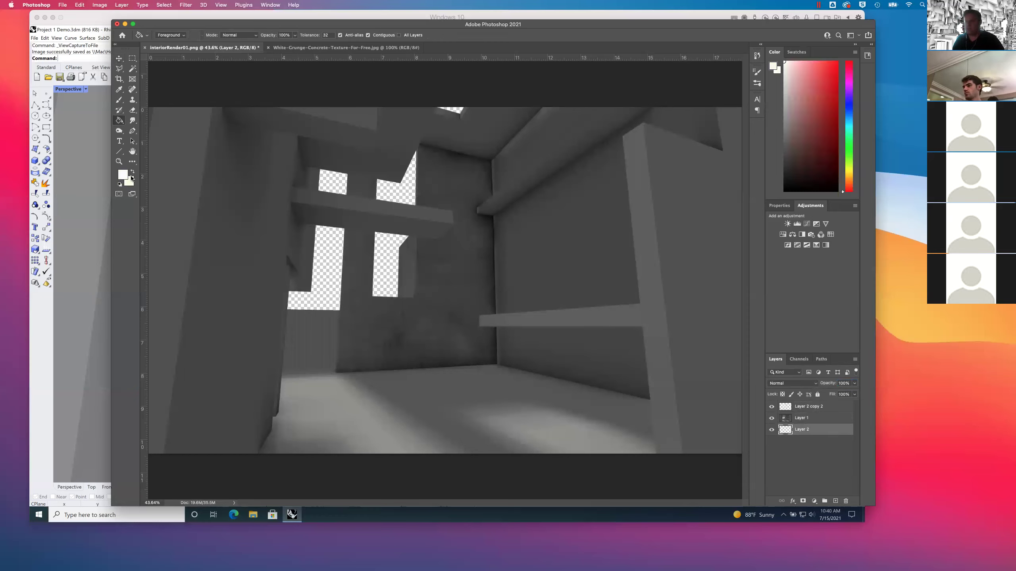
left_click(120, 184)
key("x")
left_click(330, 265)
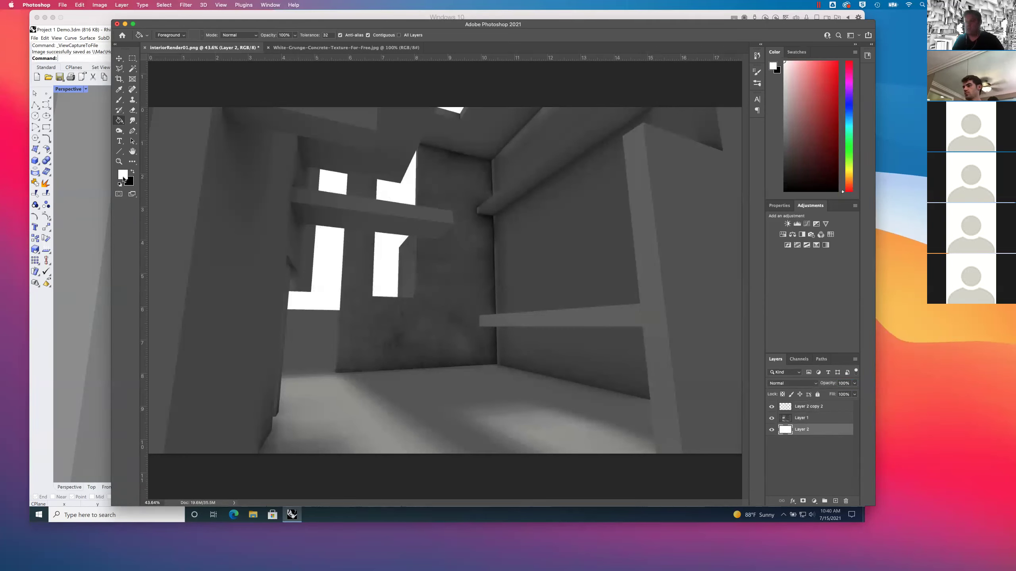
left_click(119, 100)
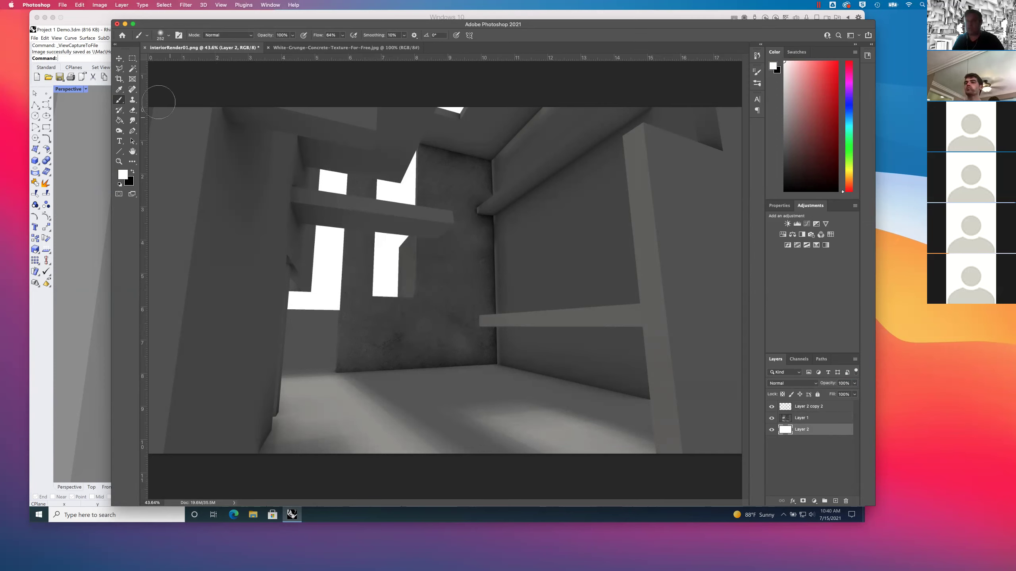
Step: Trace a first polygonal lasso beam outline from the window toward the floor, then discard it
left_click(119, 68)
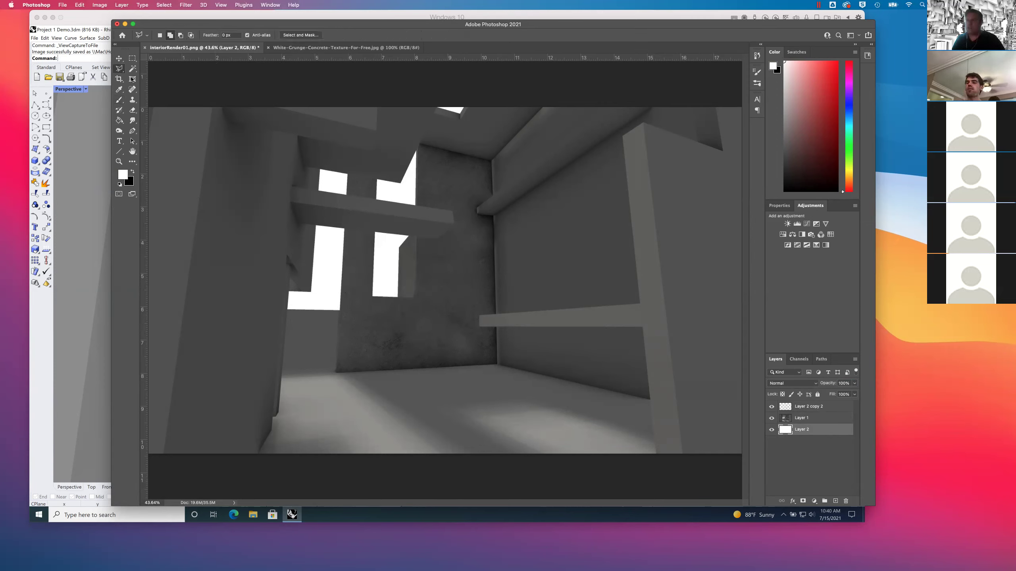
left_click(373, 297)
left_click(464, 418)
left_click(578, 475)
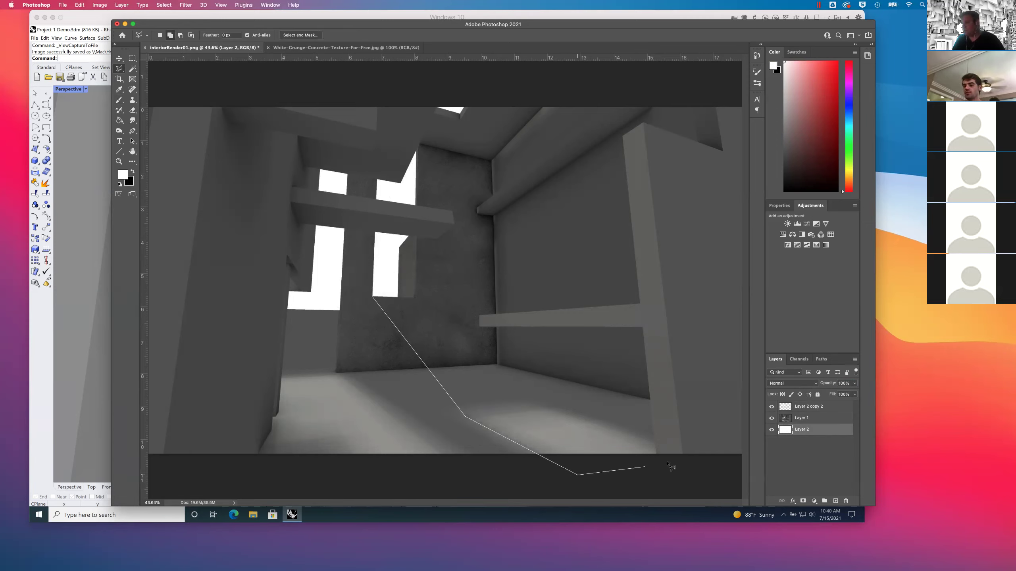
left_click(690, 452)
left_click(549, 409)
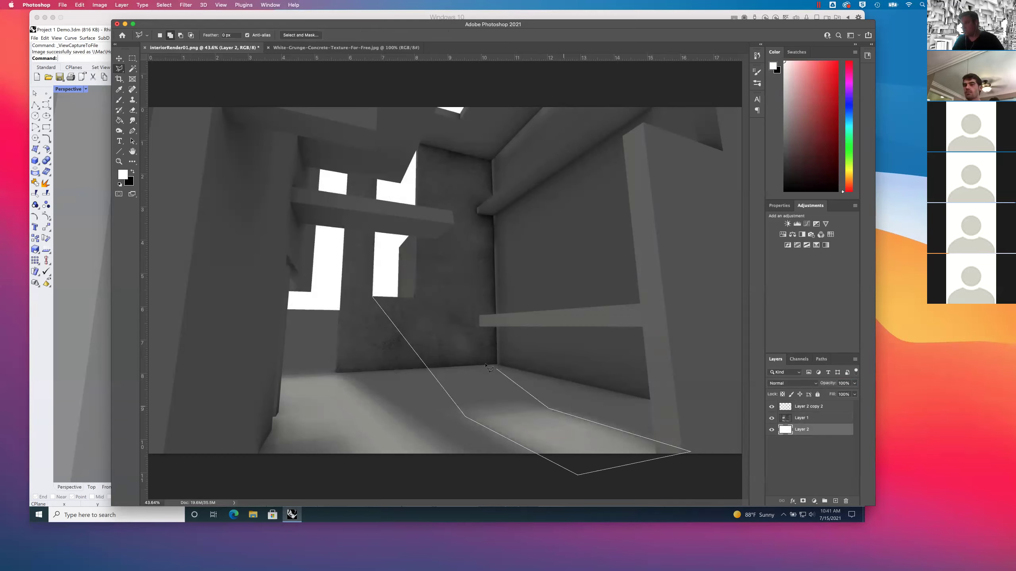
key("Escape")
Step: Trace a second beam outline including the window's top corners, then discard it
left_click(398, 313)
left_click(468, 416)
left_click(610, 485)
left_click(721, 456)
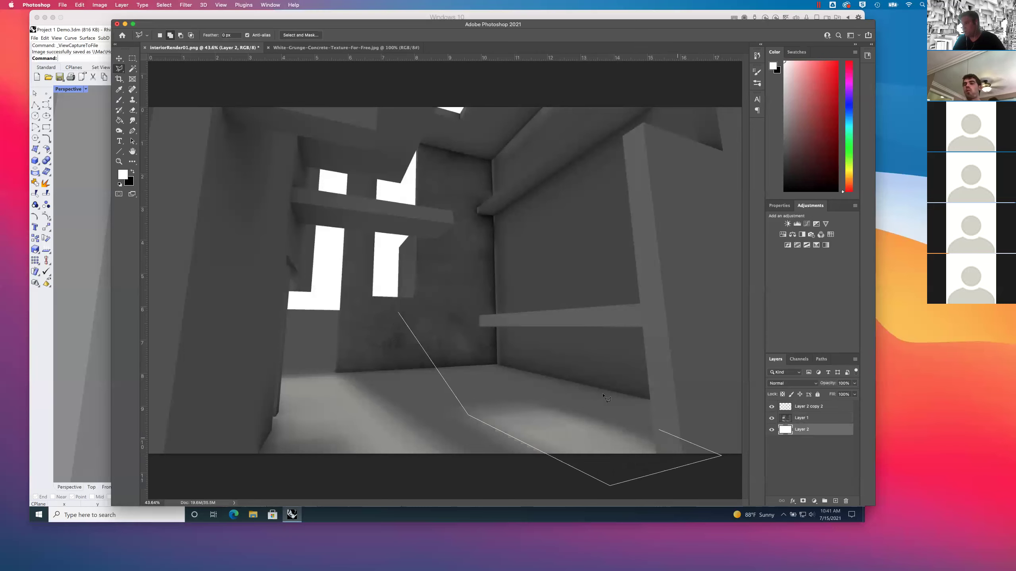
left_click(417, 236)
left_click(375, 231)
left_click(370, 293)
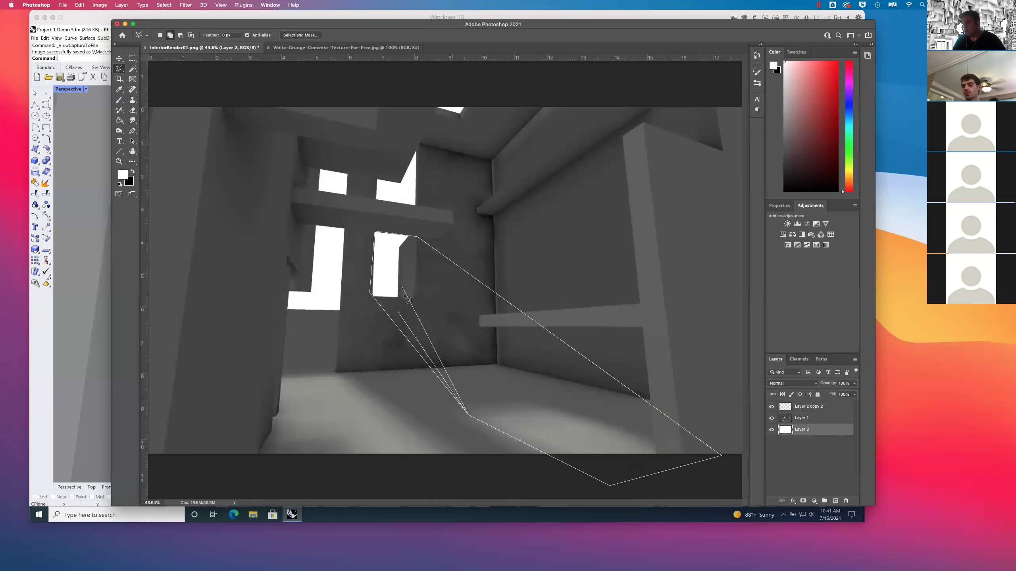
key("Escape")
key("1")
key("1")
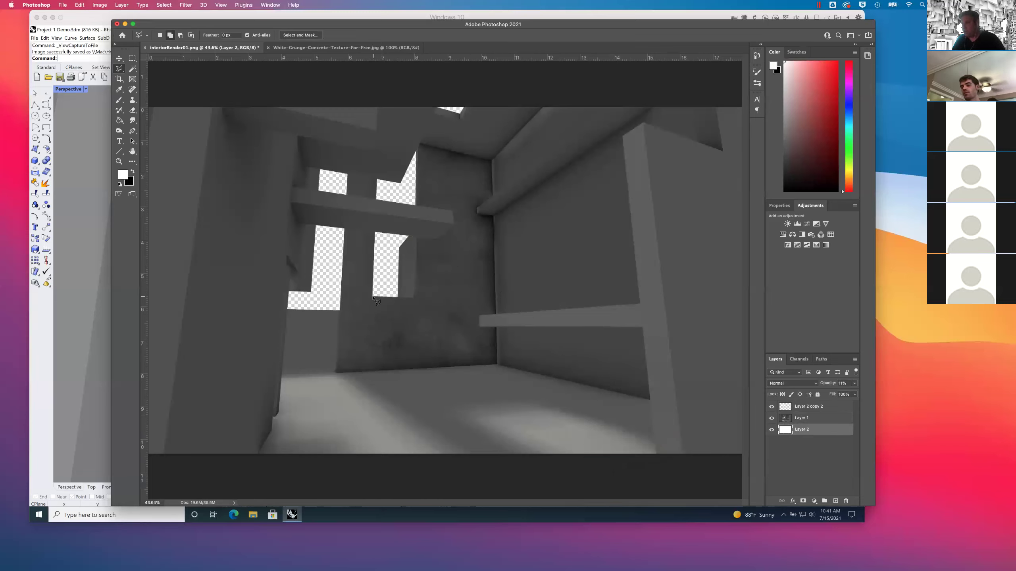
Step: Draw and close the final beam selection from the window corner across the floor
left_click(373, 297)
left_click(475, 419)
left_click(587, 473)
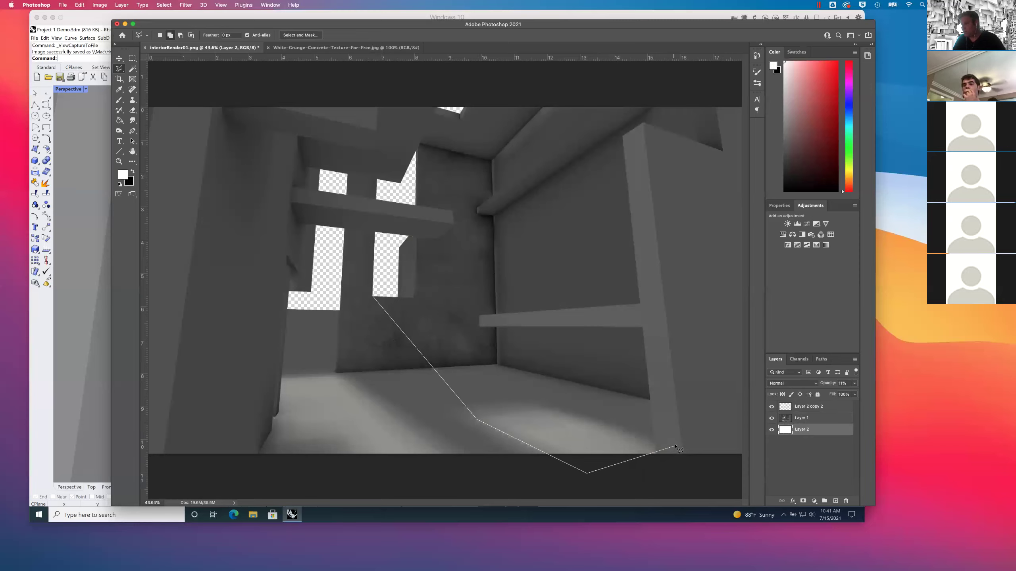
left_click(685, 453)
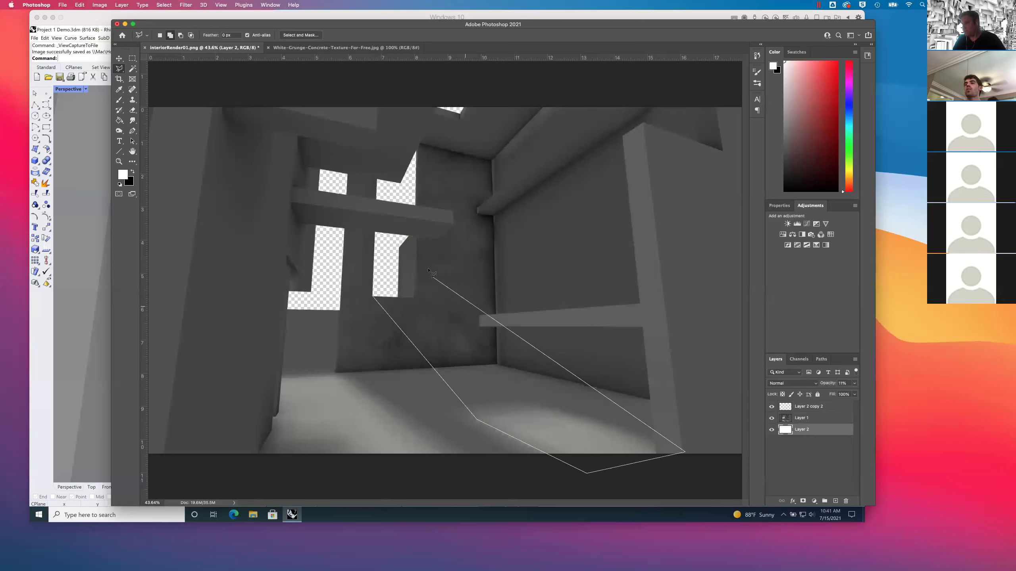
left_click(416, 237)
left_click(375, 232)
left_click(372, 297)
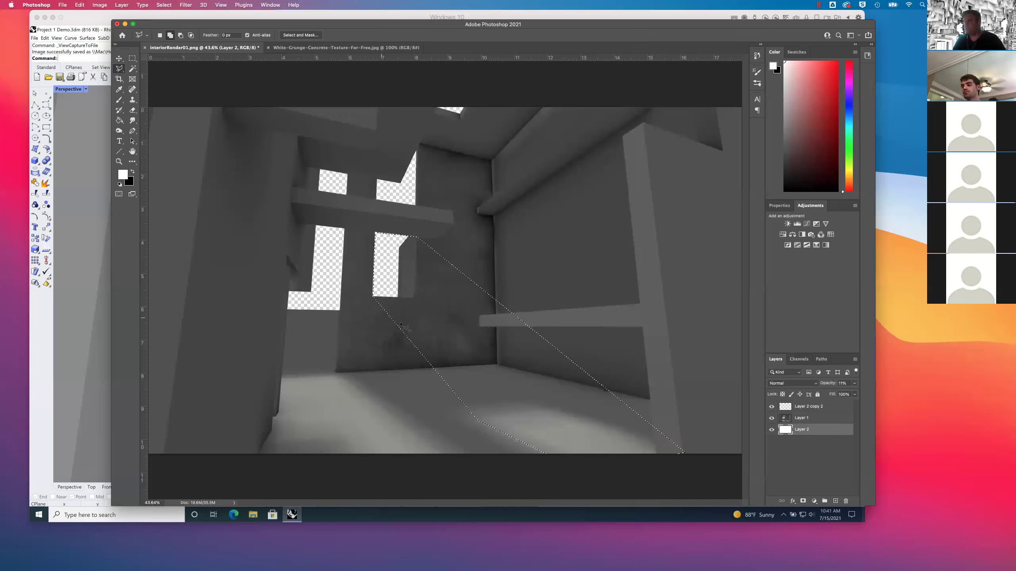
left_click(119, 100)
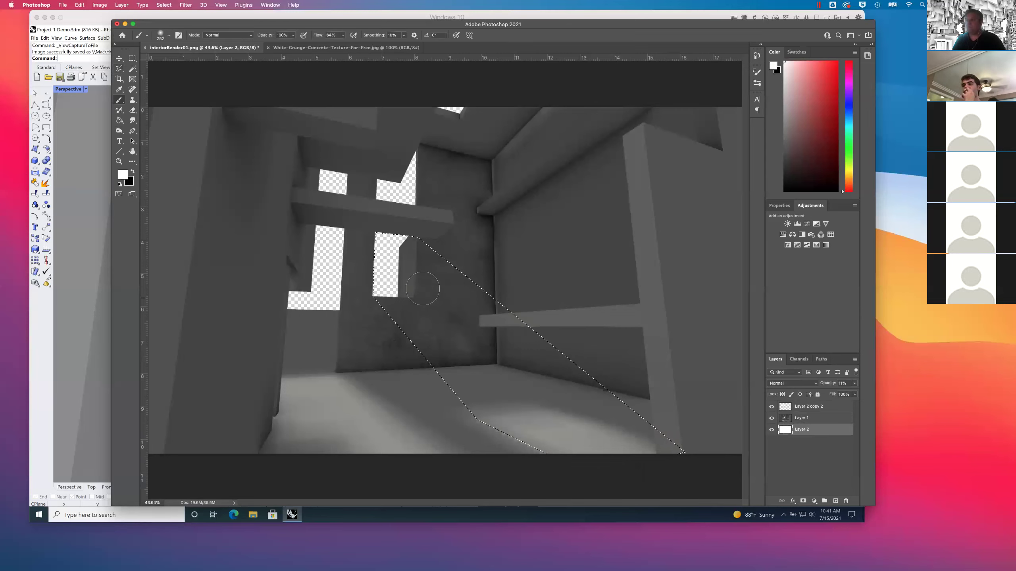
Step: Add a new layer named 'light ray' above Layer 2 copy 2
left_click(821, 418)
left_click(811, 407)
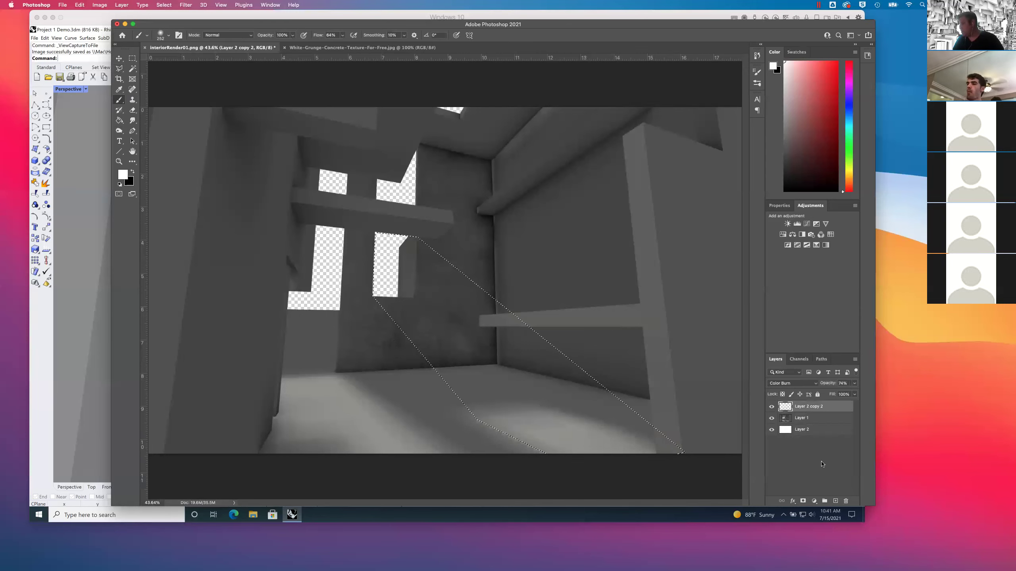
left_click(835, 502)
key("BackSpace")
key("Return")
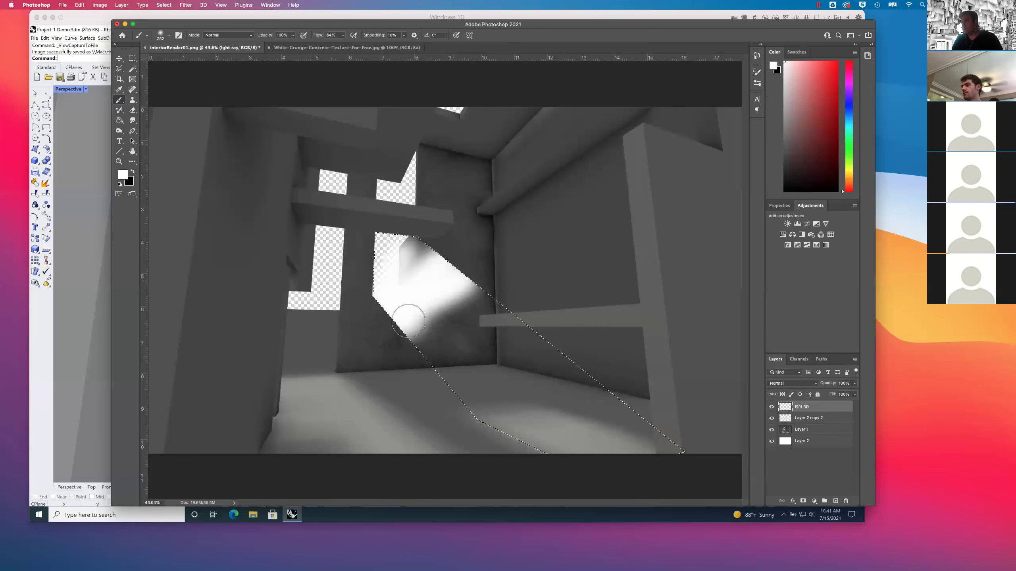
Step: Paint the beam selection white, test a lower opacity, reset to 100%, then erase the fill
mouse_move(431, 376)
left_mouse_down()
mouse_move(460, 432)
mouse_move(610, 340)
left_mouse_up()
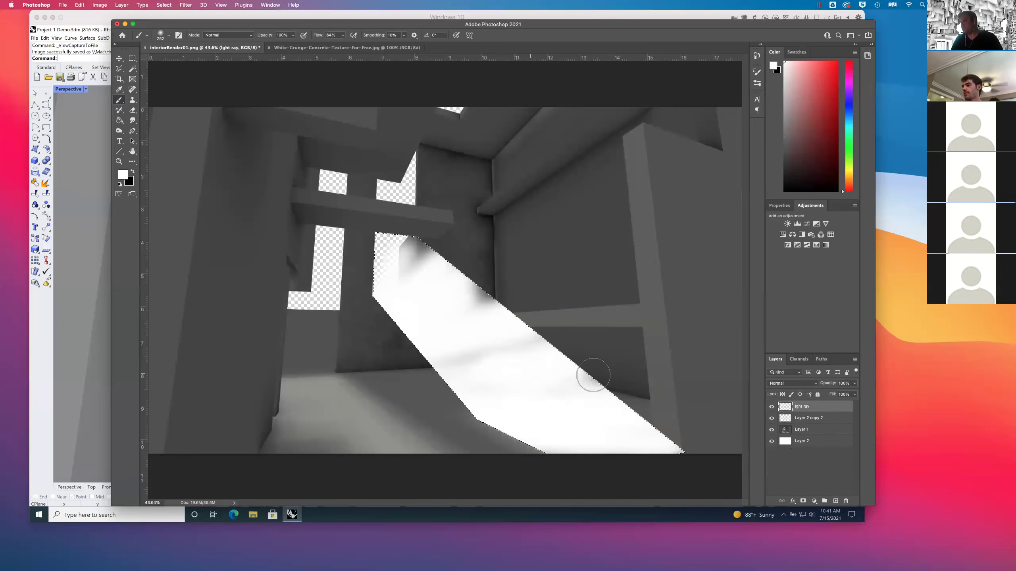
mouse_move(382, 254)
left_mouse_down()
mouse_move(460, 320)
mouse_move(555, 356)
mouse_move(480, 296)
mouse_move(488, 325)
left_mouse_up()
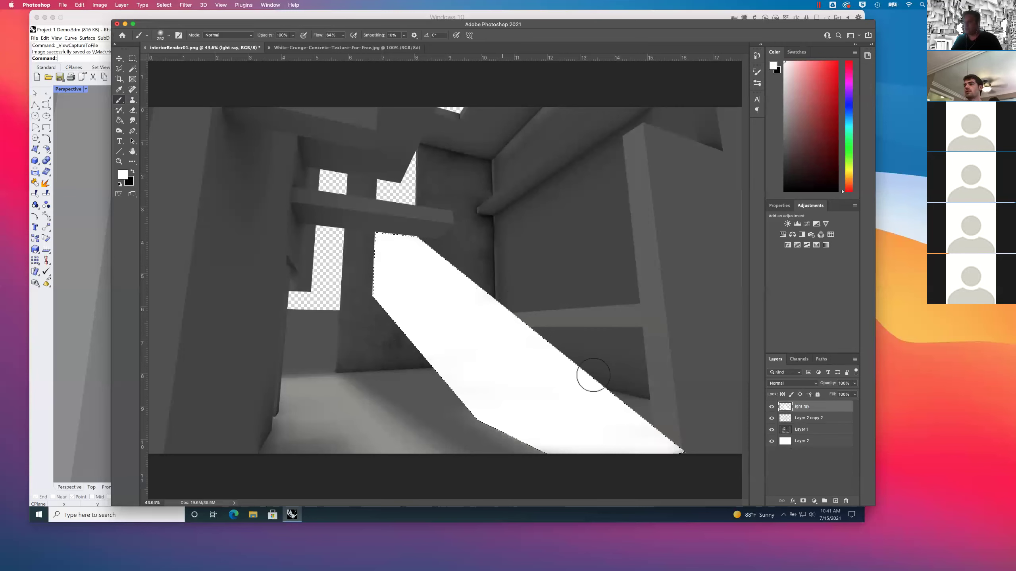
left_click(854, 383)
left_click_drag(854, 393, 826, 395)
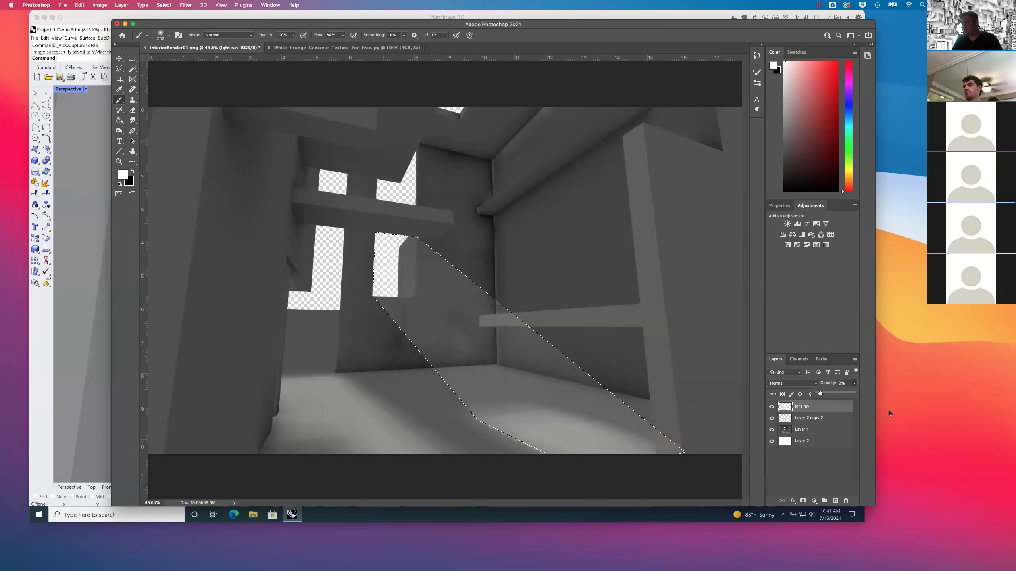
left_click(857, 387)
type("100")
key("Return")
key("Delete")
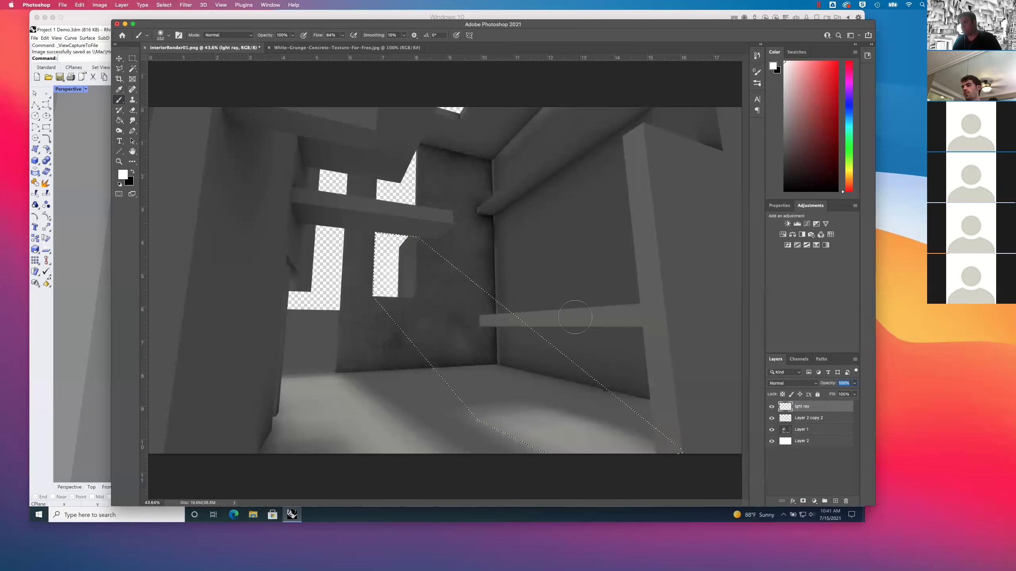
Step: Clear the old beam selection and set a feather amount for the Polygonal Lasso
left_click(119, 68)
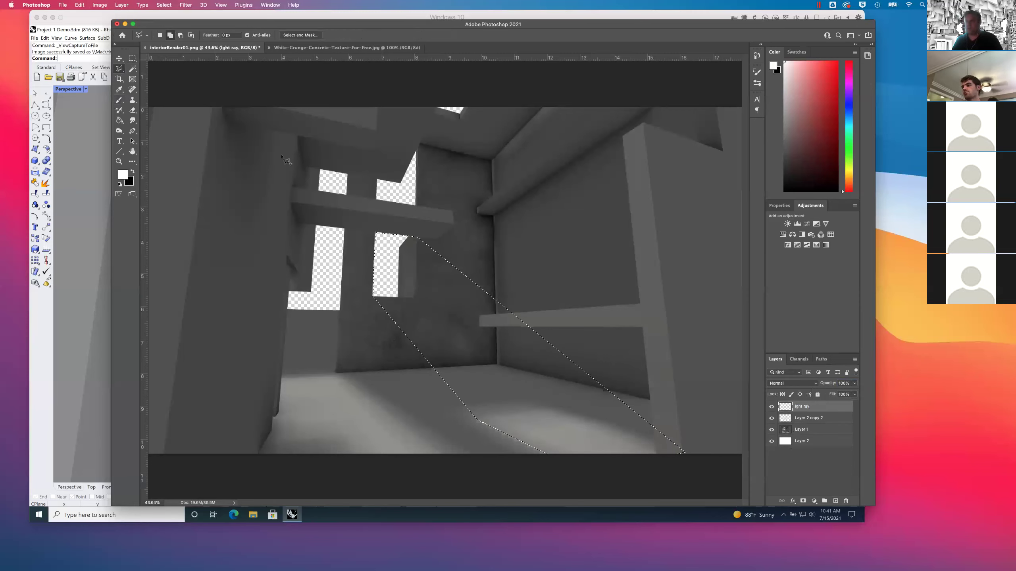
left_click(328, 182)
key("Escape")
key("m")
left_click(340, 192)
left_click(119, 68)
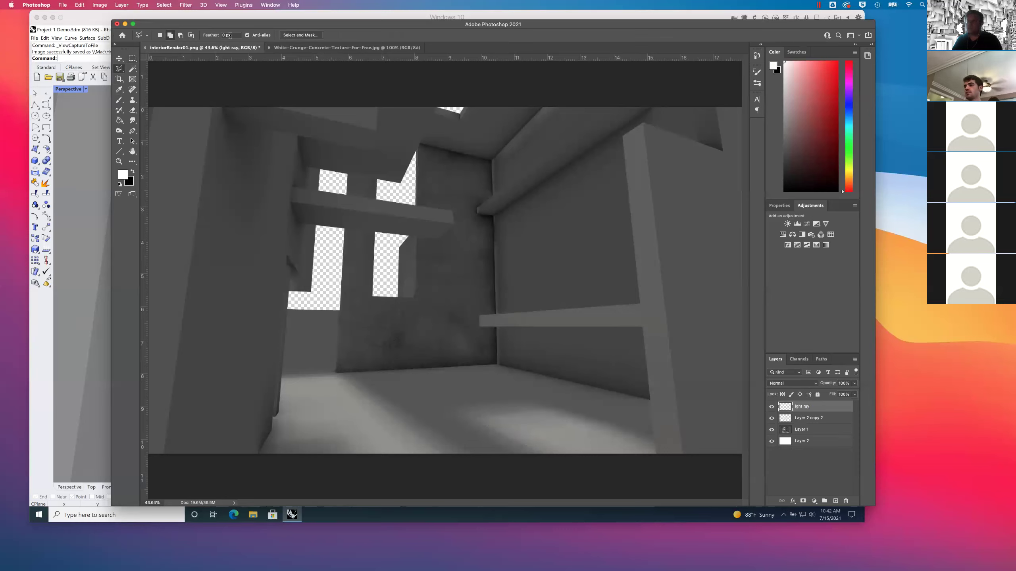
left_click_drag(212, 35, 186, 29)
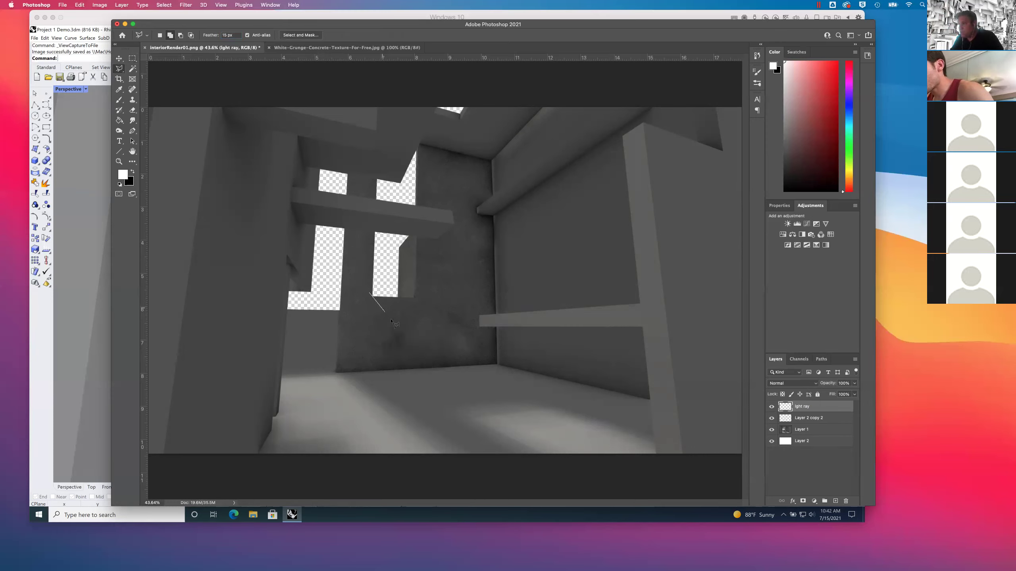
Step: Draw a feathered beam selection from the window to the floor, paint it white, and deselect
left_click(473, 421)
left_click(620, 488)
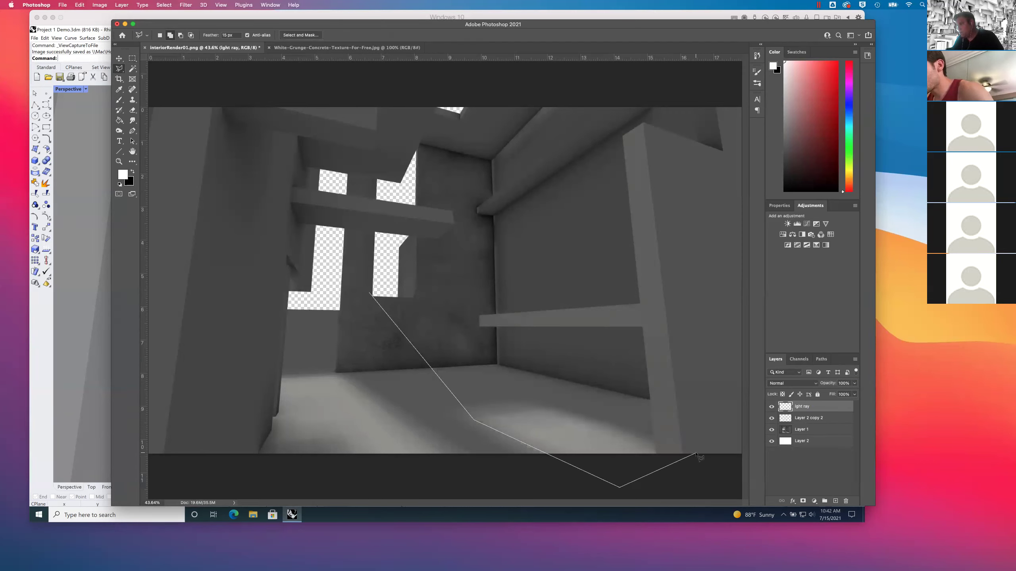
left_click(701, 458)
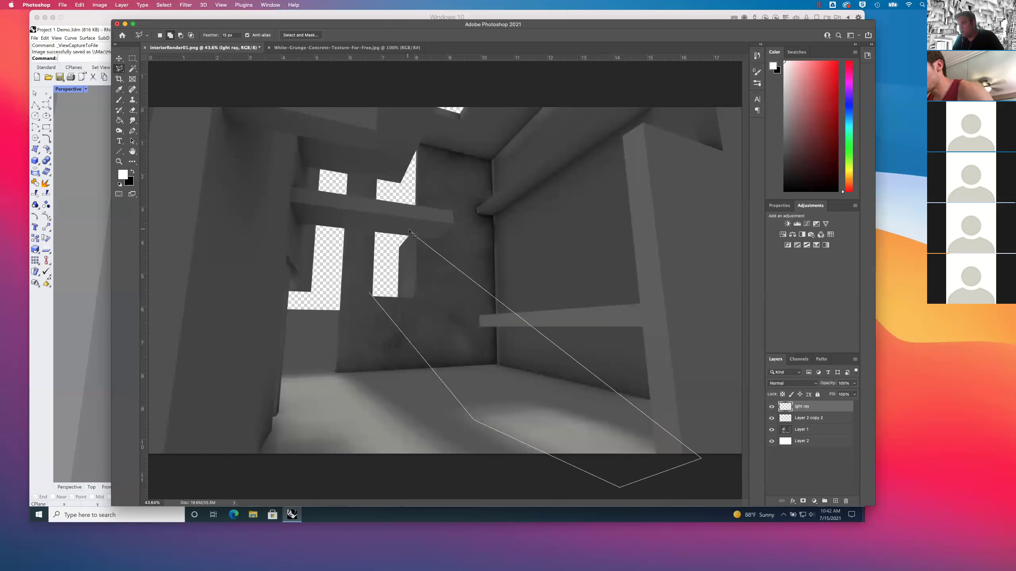
left_click(369, 225)
left_click(369, 295)
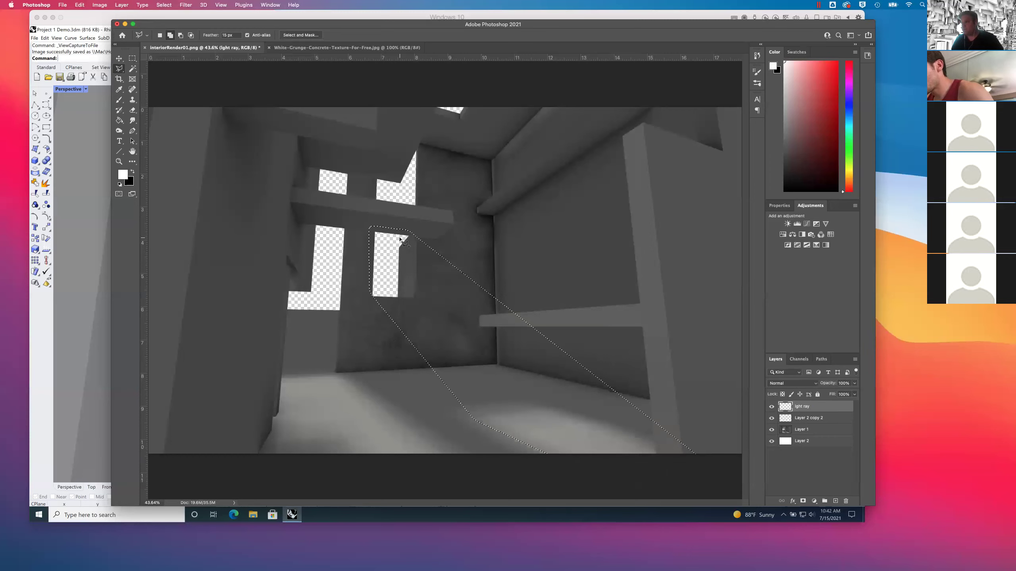
left_click(119, 99)
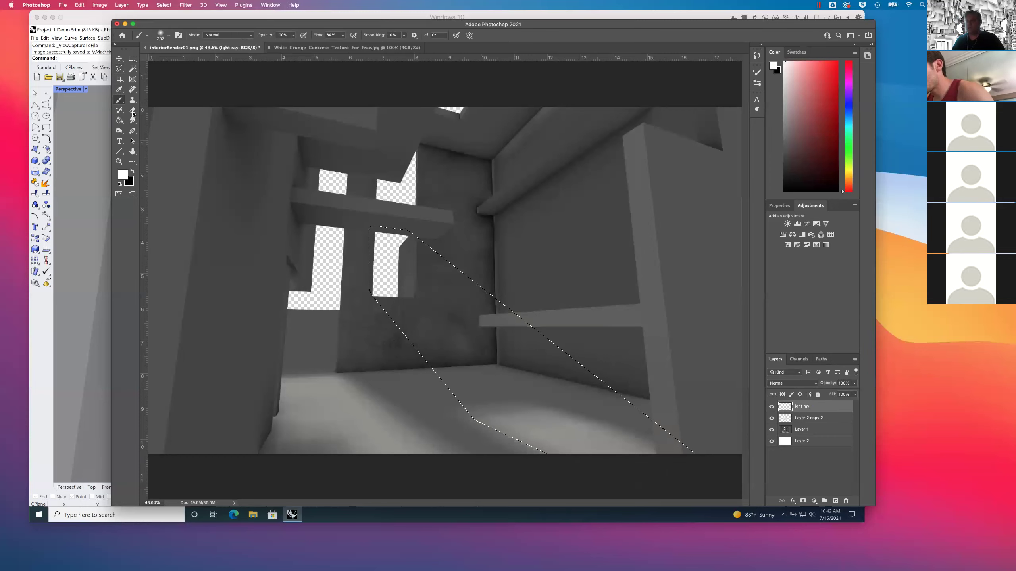
mouse_move(400, 244)
left_mouse_down()
mouse_move(688, 446)
mouse_move(417, 230)
mouse_move(373, 249)
mouse_move(384, 290)
mouse_move(539, 358)
mouse_move(374, 292)
mouse_move(556, 358)
mouse_move(409, 434)
mouse_move(458, 422)
mouse_move(637, 422)
mouse_move(391, 287)
left_mouse_up()
left_click(132, 58)
key("ctrl+d")
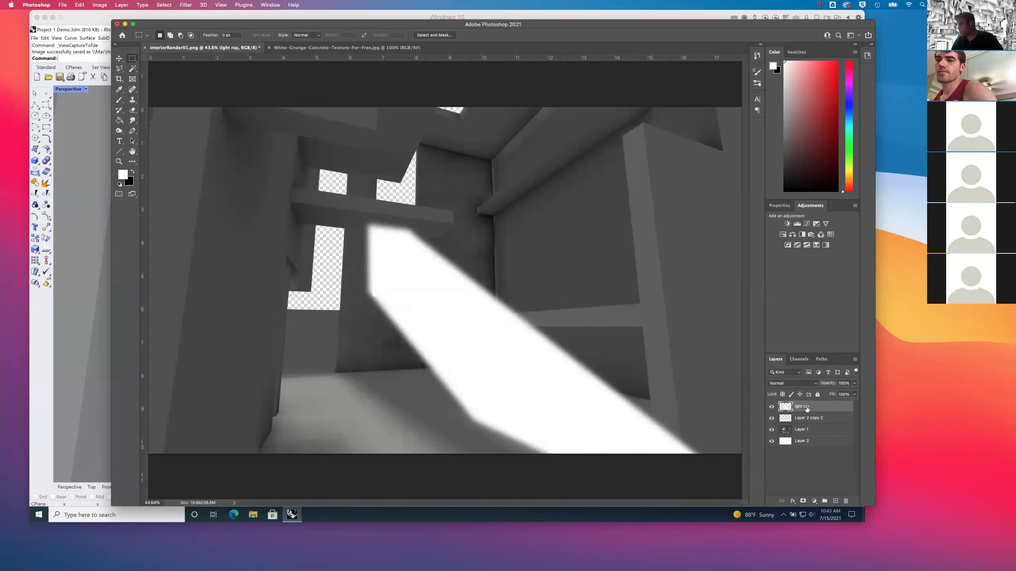
Step: Lower the light ray layer's opacity to 23%
left_click(854, 384)
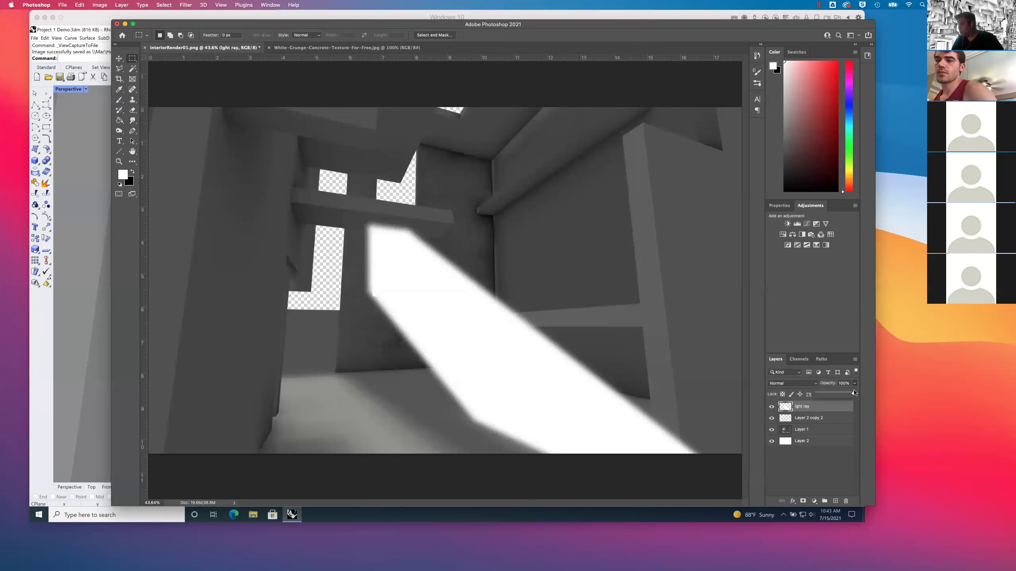
left_click_drag(846, 395, 826, 394)
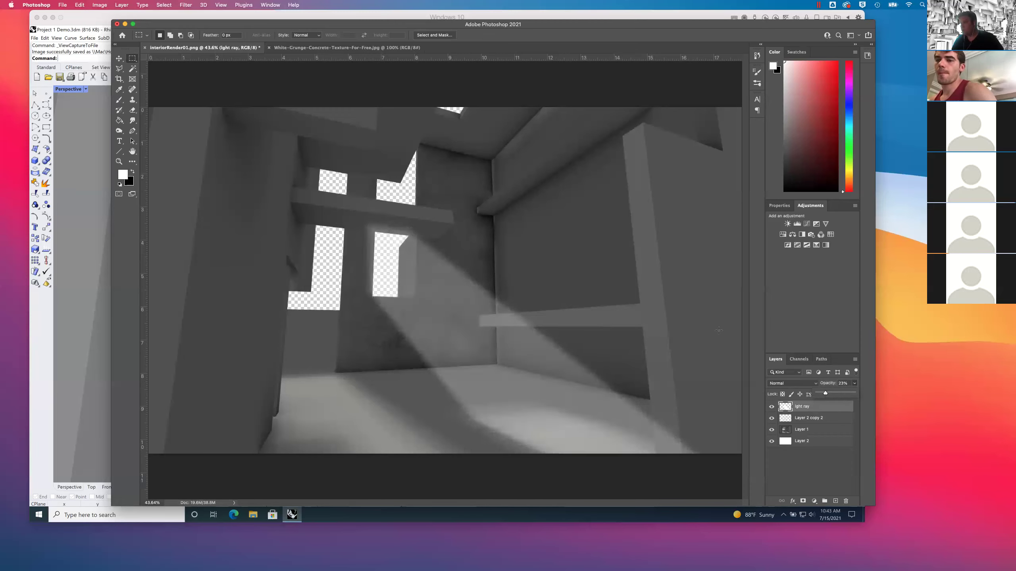
left_click(856, 384)
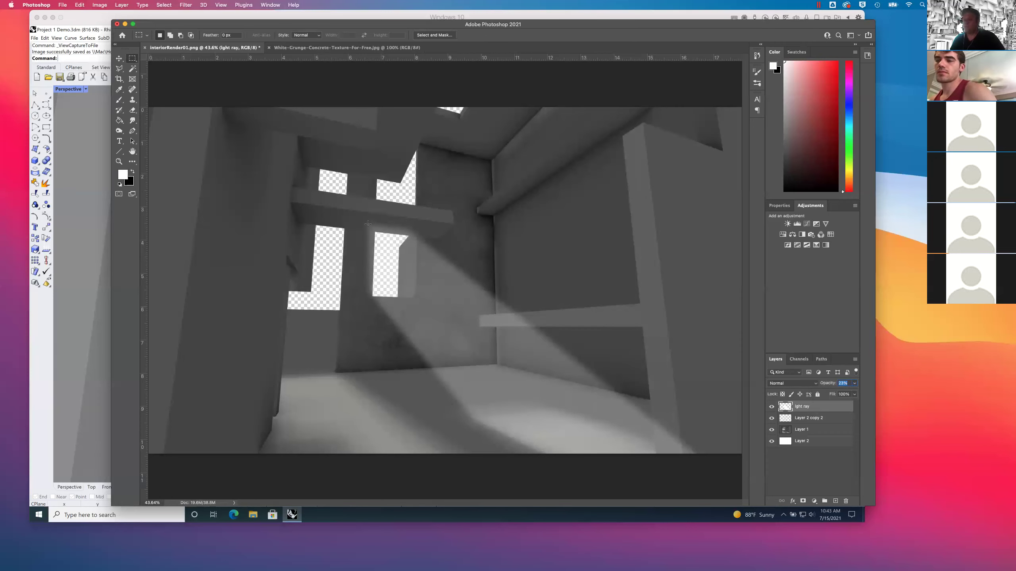
Step: Zoom in on the window, try a freehand selection there, clear it, and zoom back out
key("super+equal")
key("super+equal")
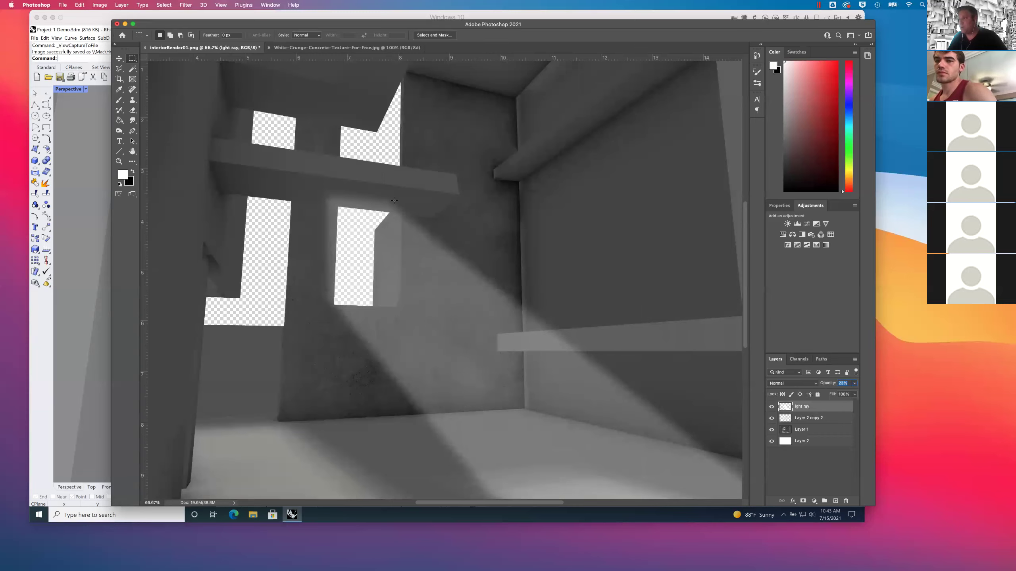
left_click(120, 70)
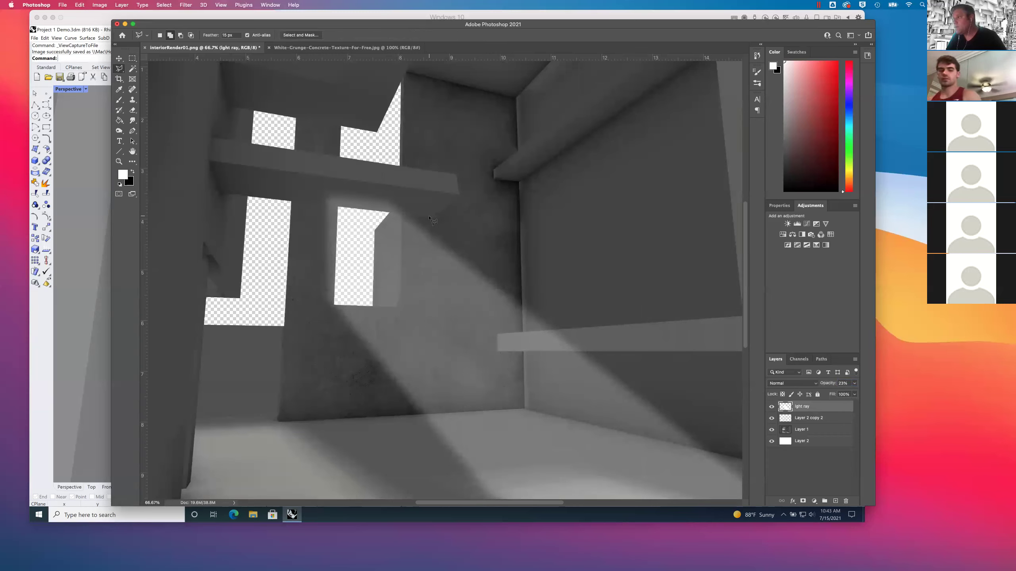
mouse_move(433, 218)
left_mouse_down()
mouse_move(338, 204)
mouse_move(334, 305)
mouse_move(331, 314)
mouse_move(307, 313)
mouse_move(298, 217)
mouse_move(308, 187)
mouse_move(412, 194)
mouse_move(436, 219)
left_mouse_up()
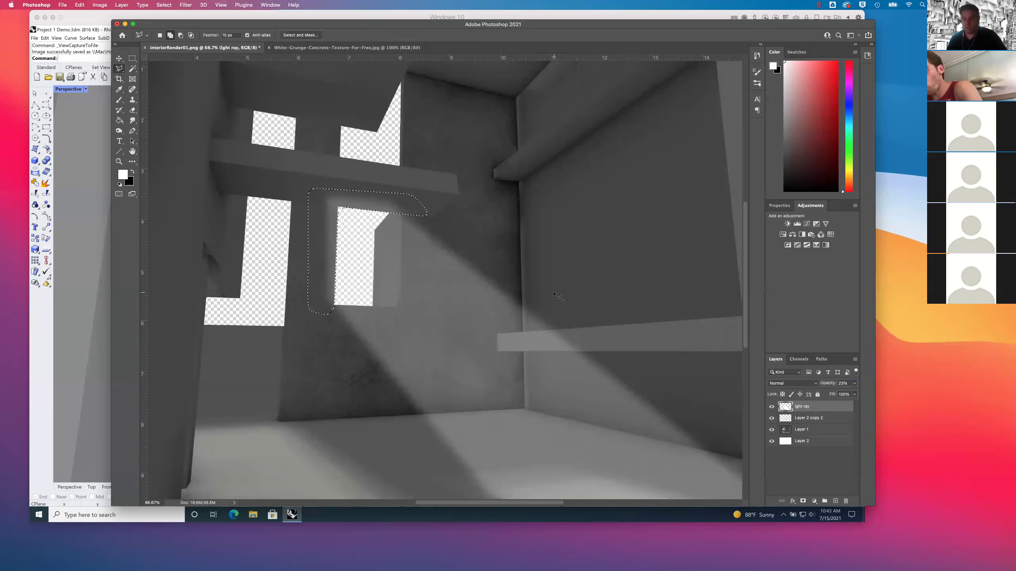
key("m")
left_click(378, 155)
key("super+minus")
key("super+minus")
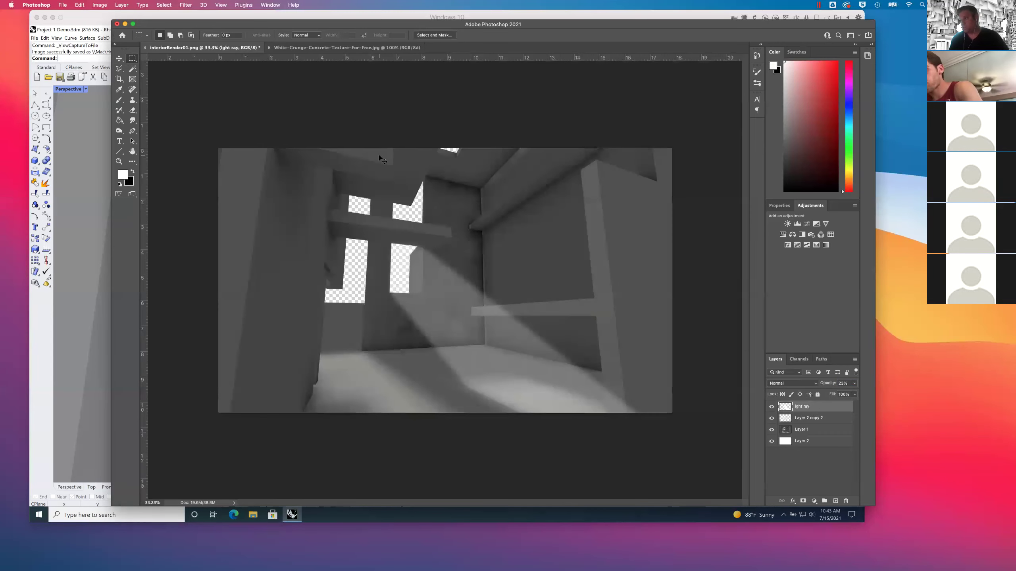
Step: Select Layer 2 and hide Layer 1 to inspect the lower layers
key("super+minus")
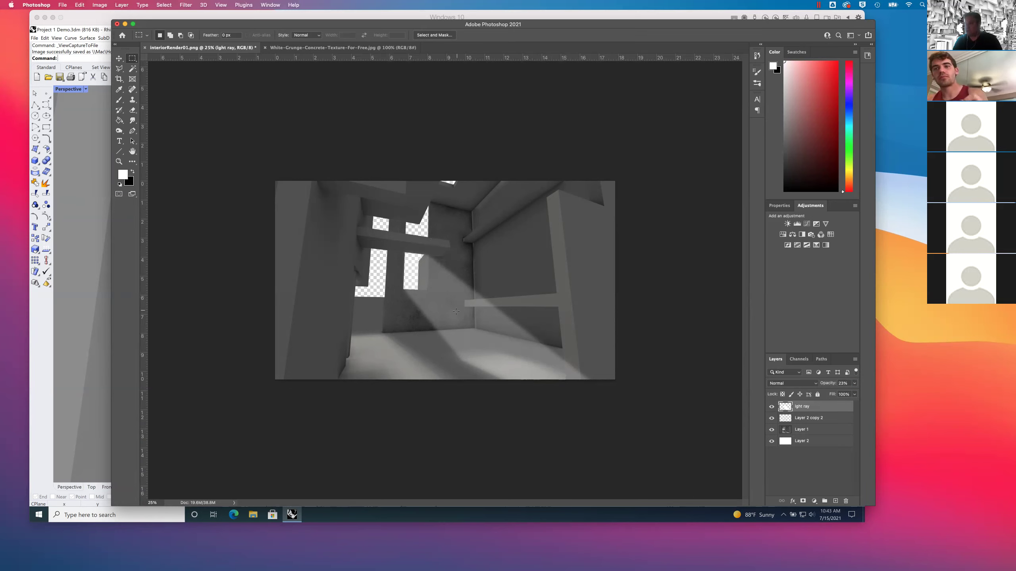
left_click(813, 443)
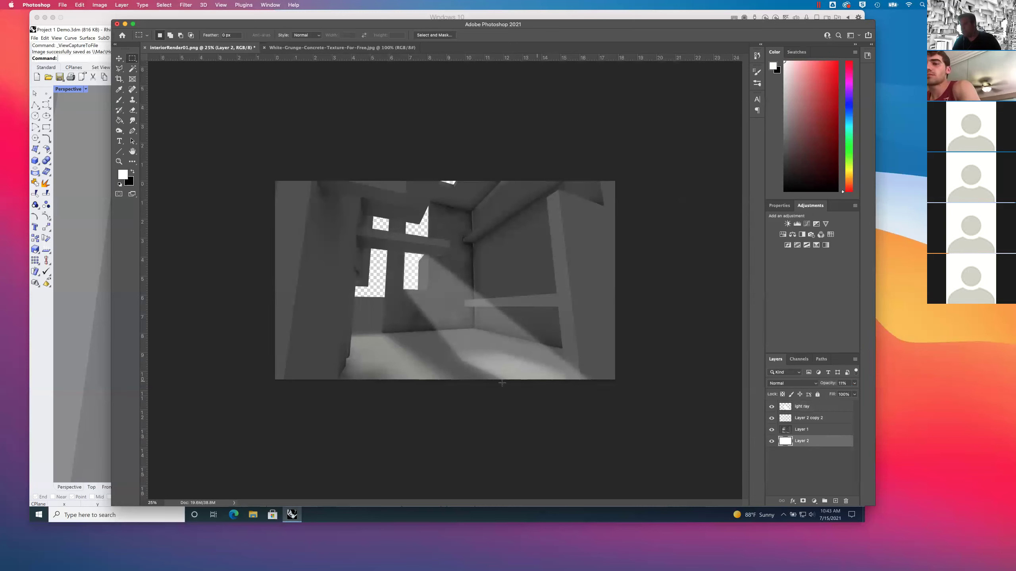
left_click(116, 121)
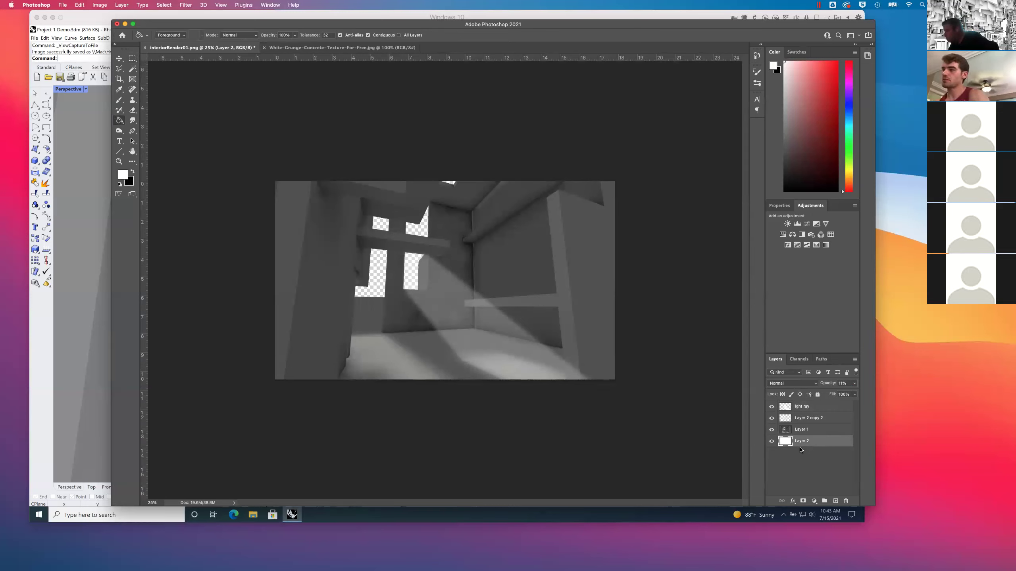
left_click(771, 430)
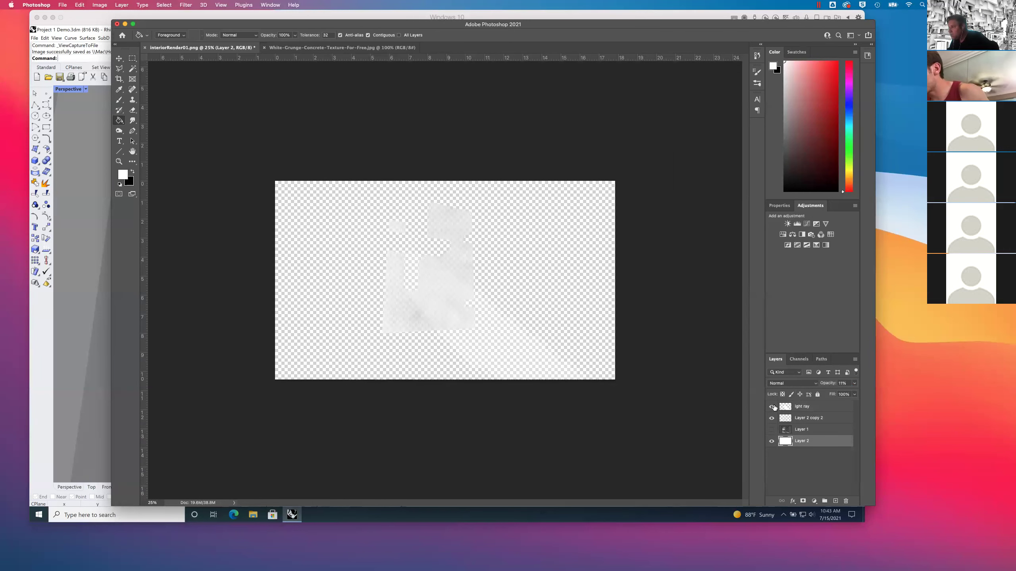
left_click(772, 407)
left_click(773, 407)
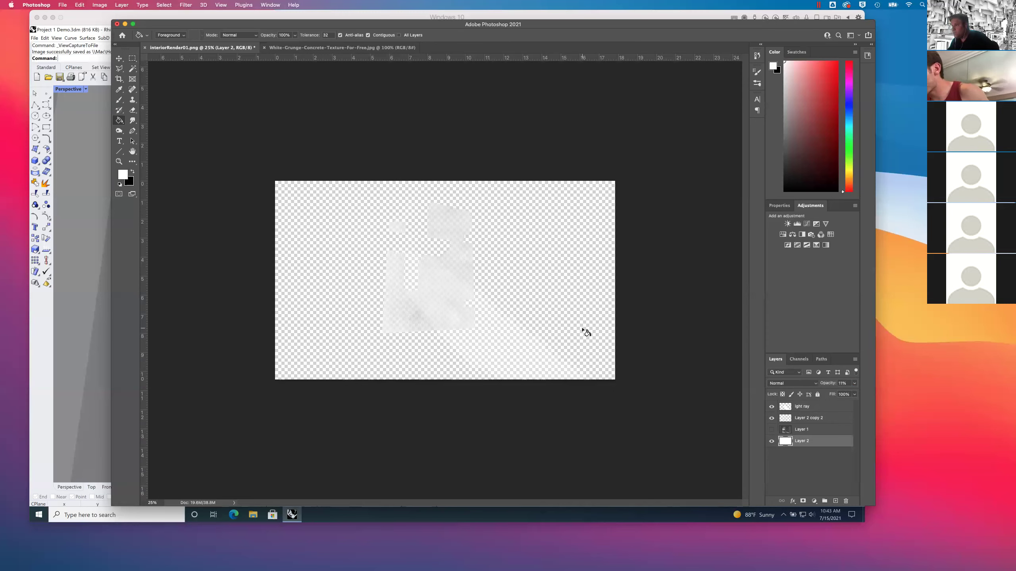
Step: Replace Layer 2 with a new white-filled layer beneath Layer 1, then show Layer 1 again
left_click_drag(791, 444, 845, 501)
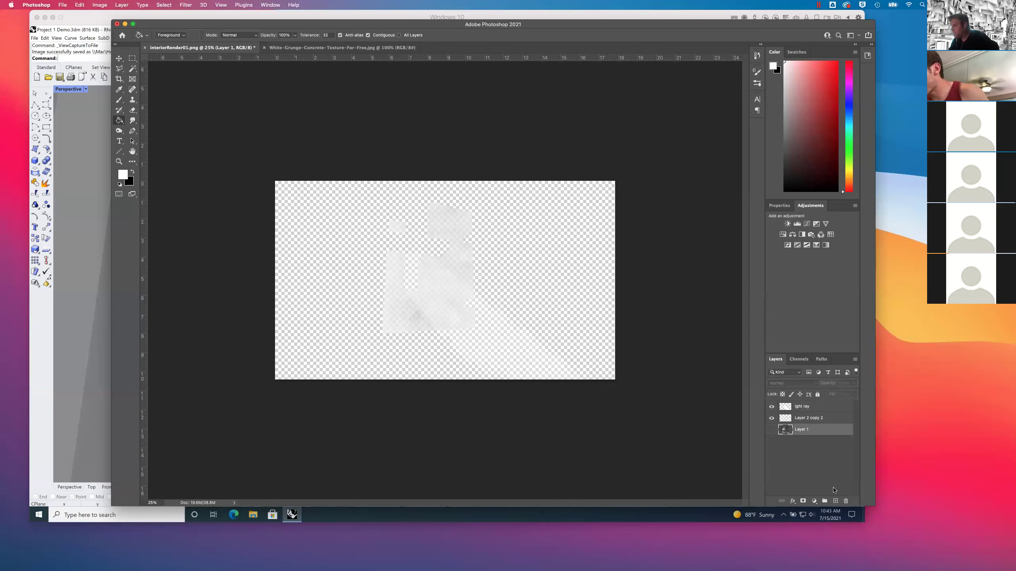
left_click(835, 501)
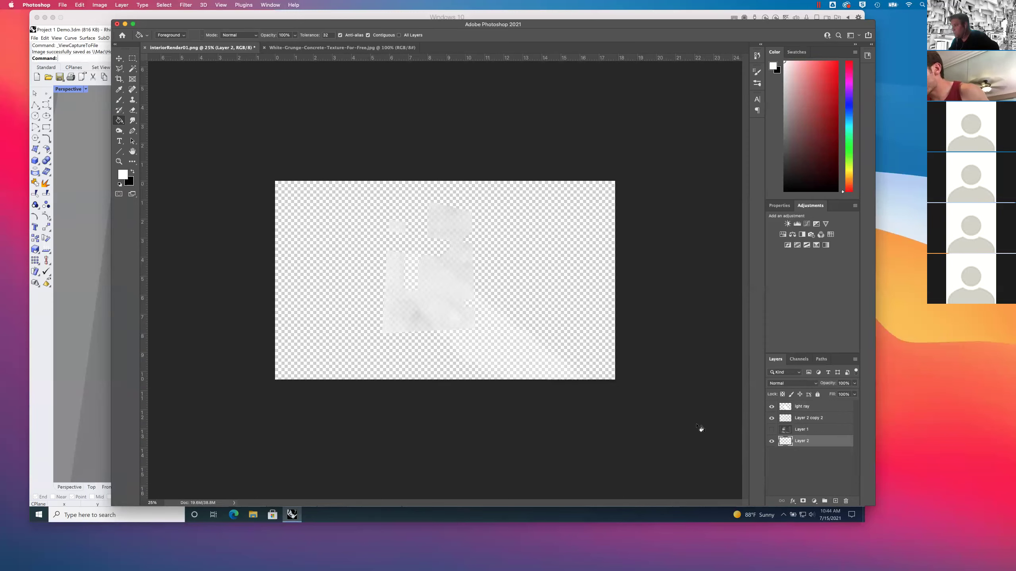
left_click(314, 230)
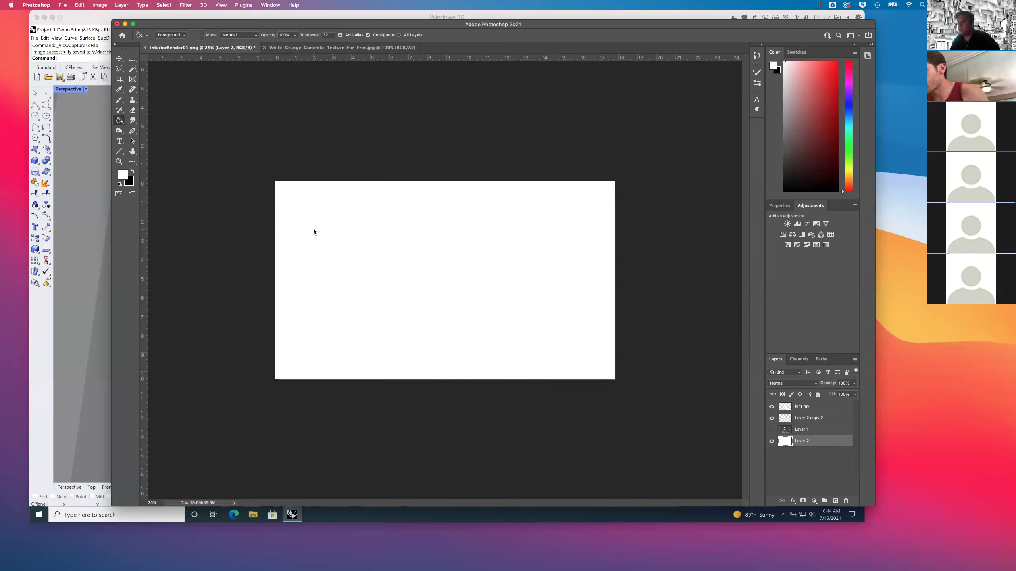
left_click(771, 430)
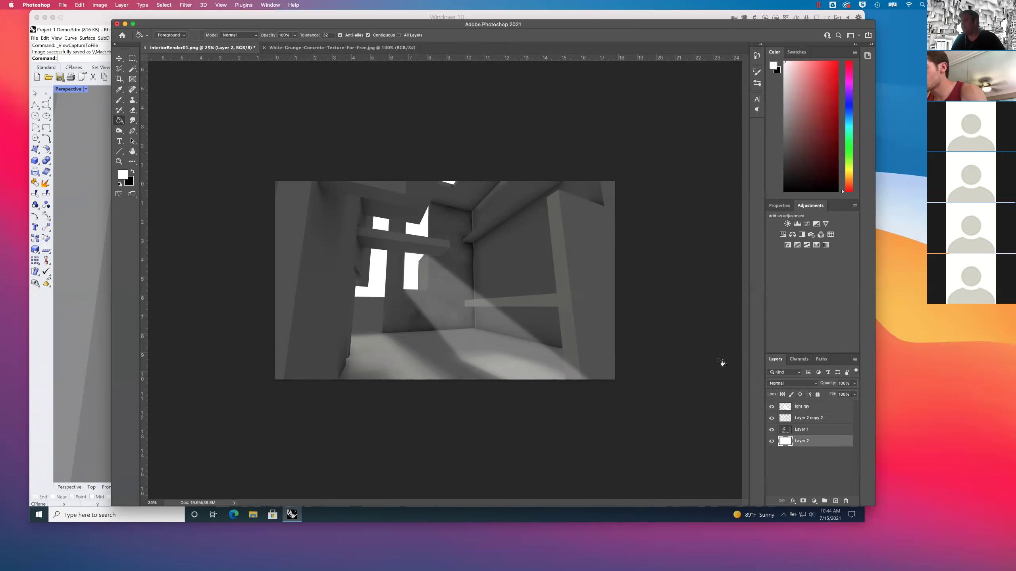
left_click(807, 407)
left_click(810, 429)
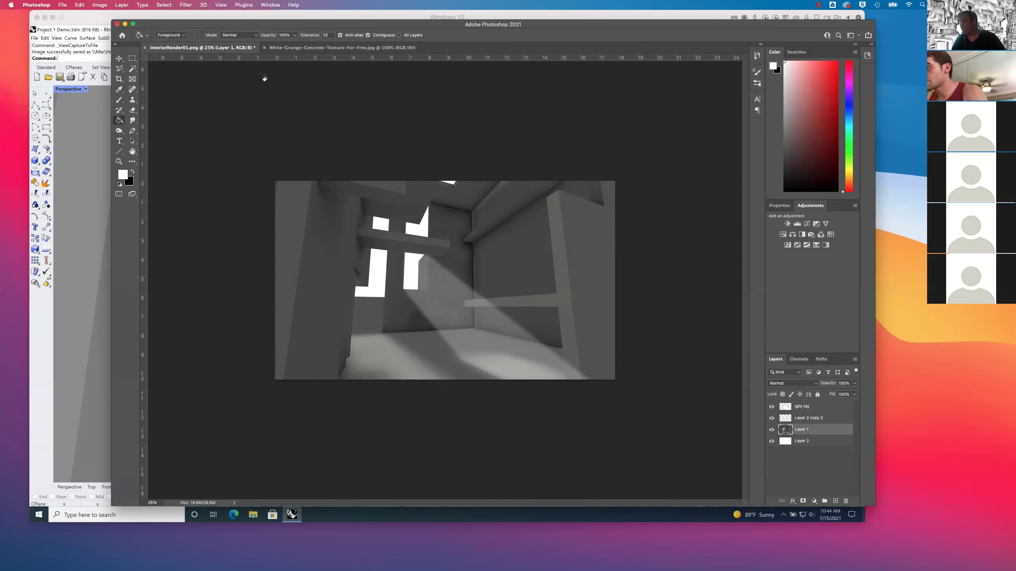
left_click(189, 5)
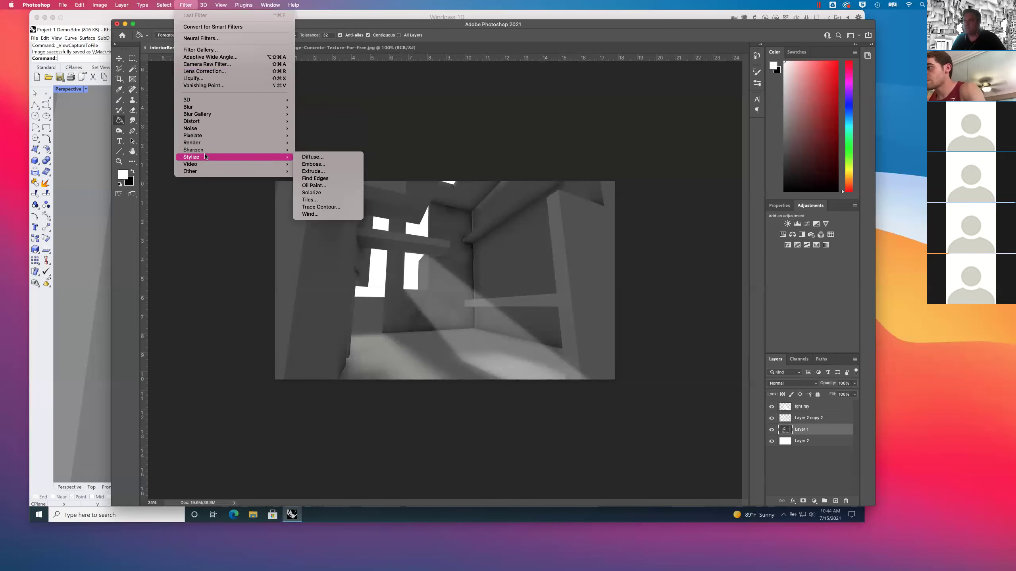
mouse_move(203, 5)
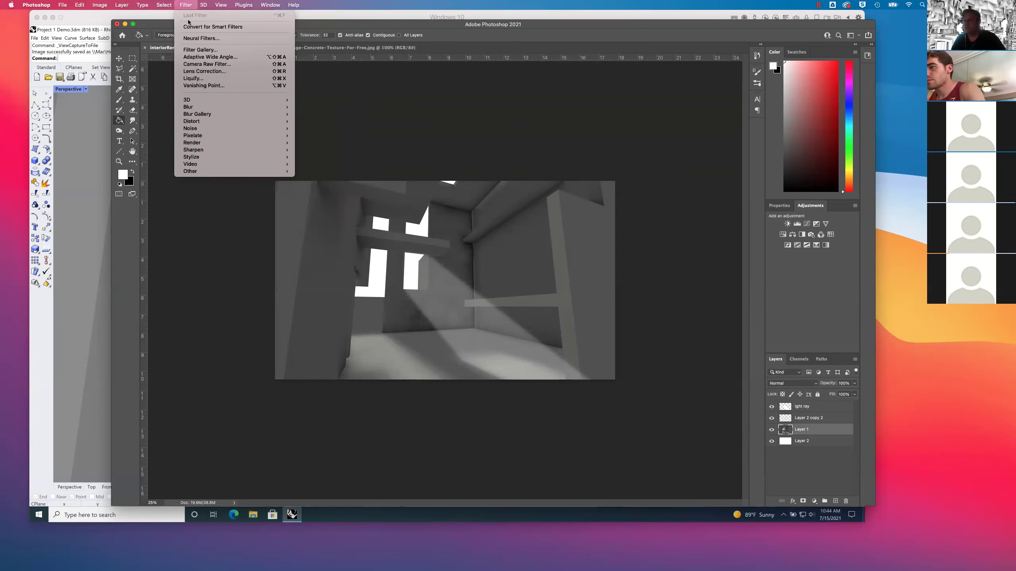
mouse_move(208, 158)
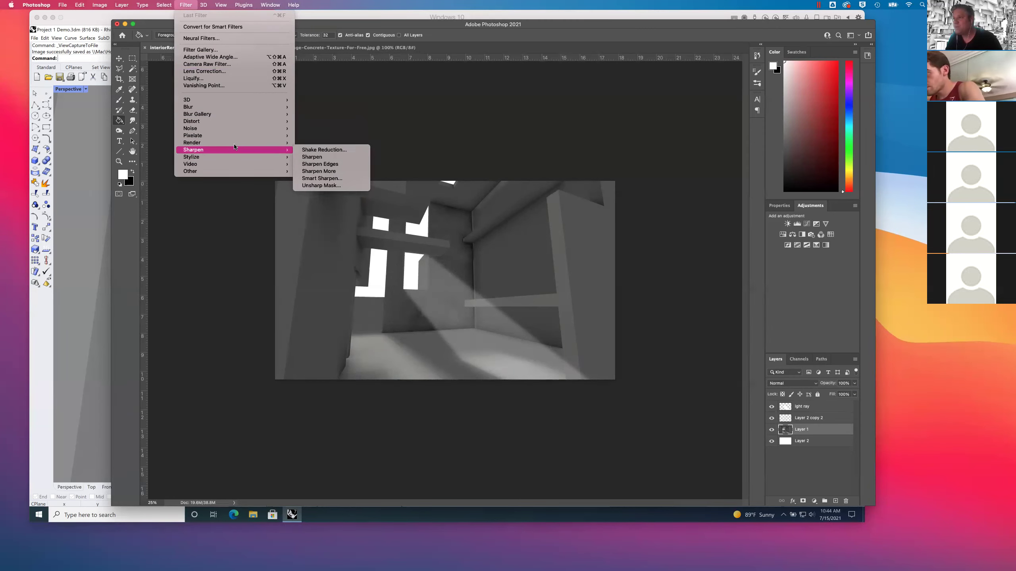
mouse_move(235, 143)
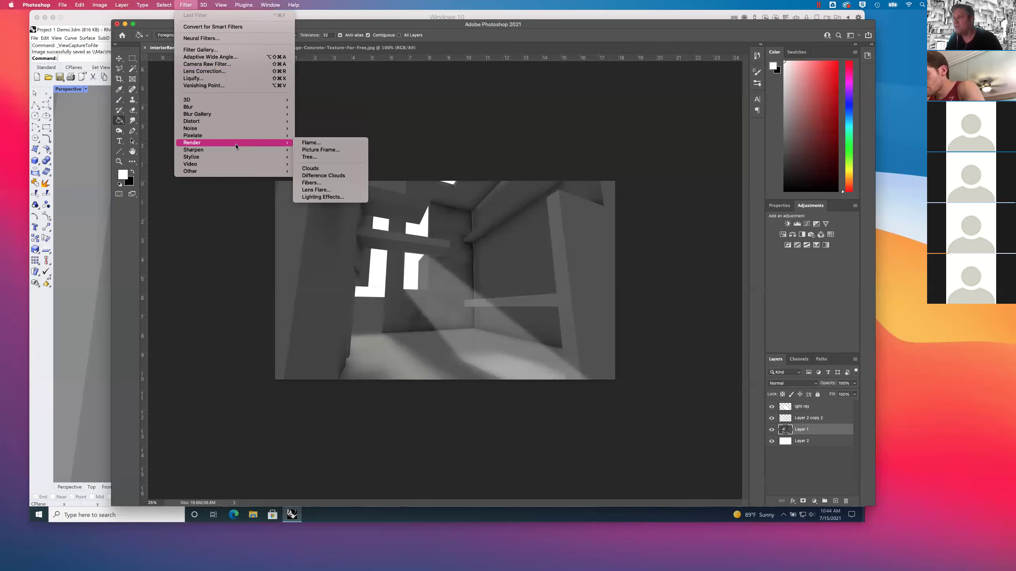
left_click(318, 190)
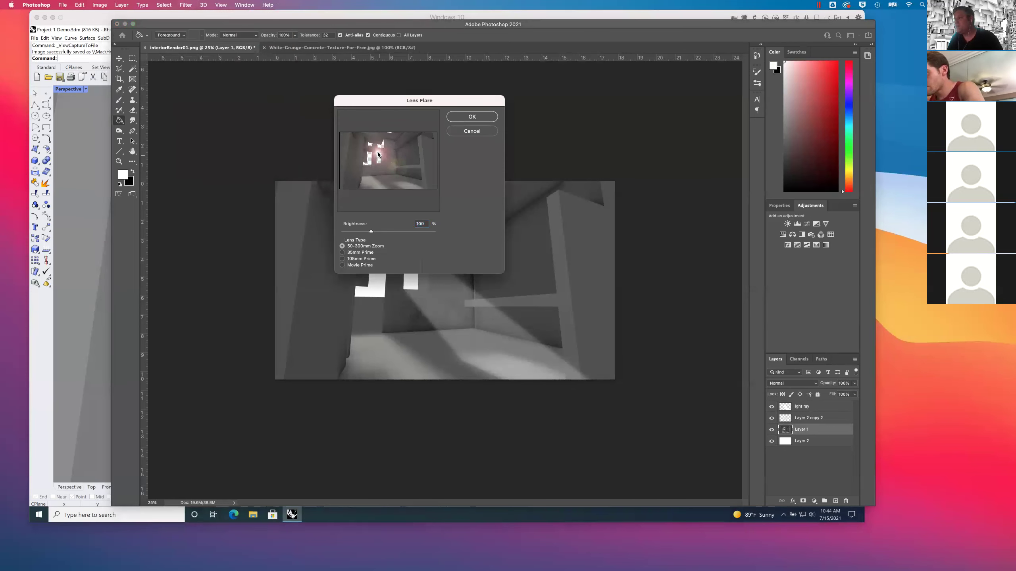
mouse_move(377, 153)
left_mouse_down()
mouse_move(395, 174)
mouse_move(406, 165)
mouse_move(378, 155)
left_mouse_up()
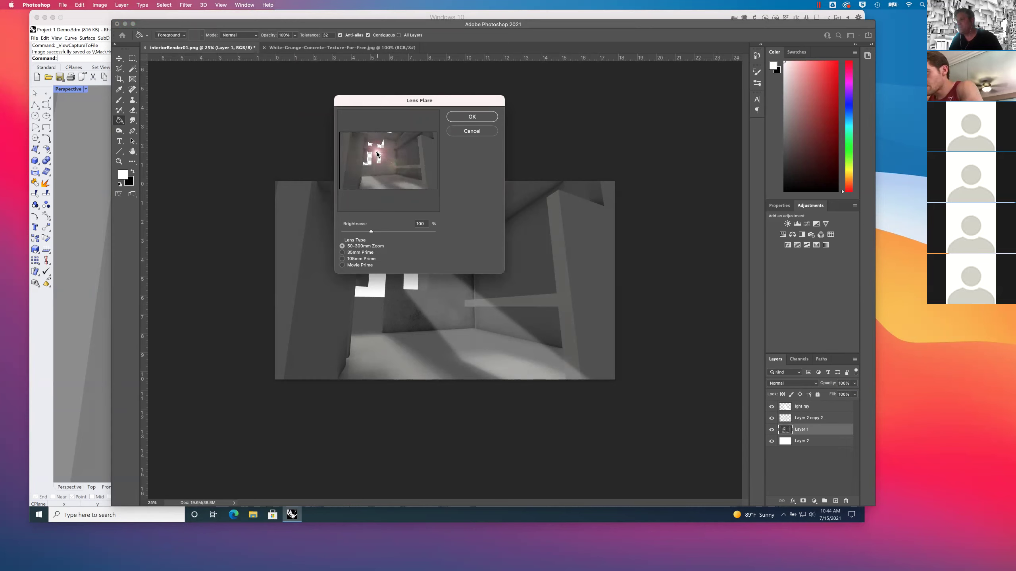
left_click(343, 253)
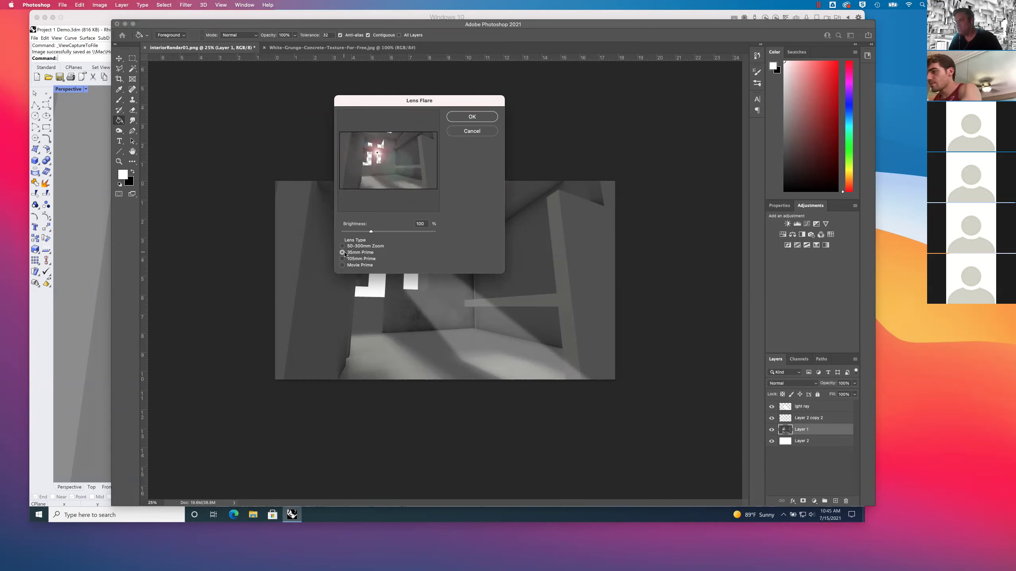
left_click(343, 259)
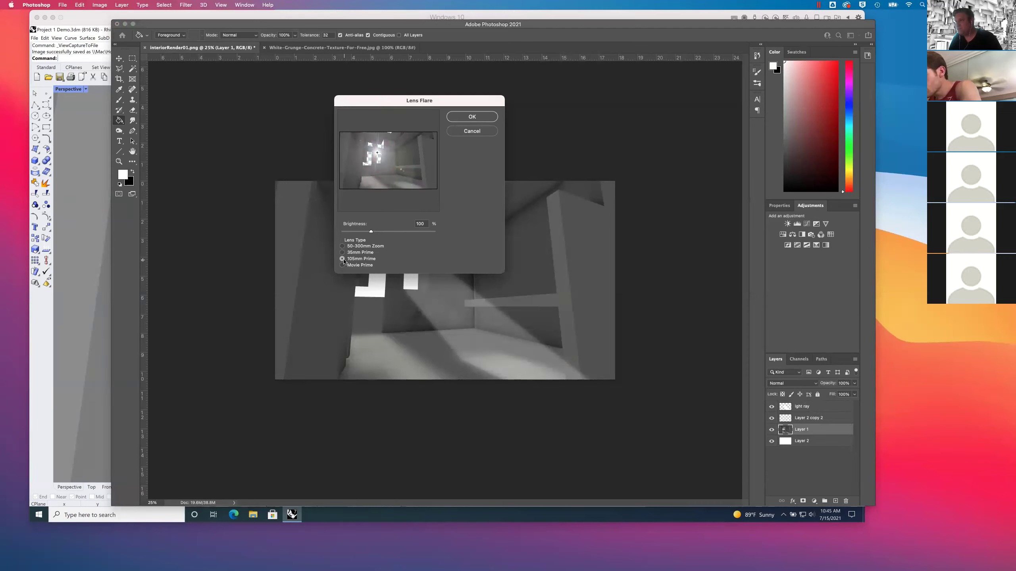
left_click_drag(385, 164, 379, 156)
left_click(471, 116)
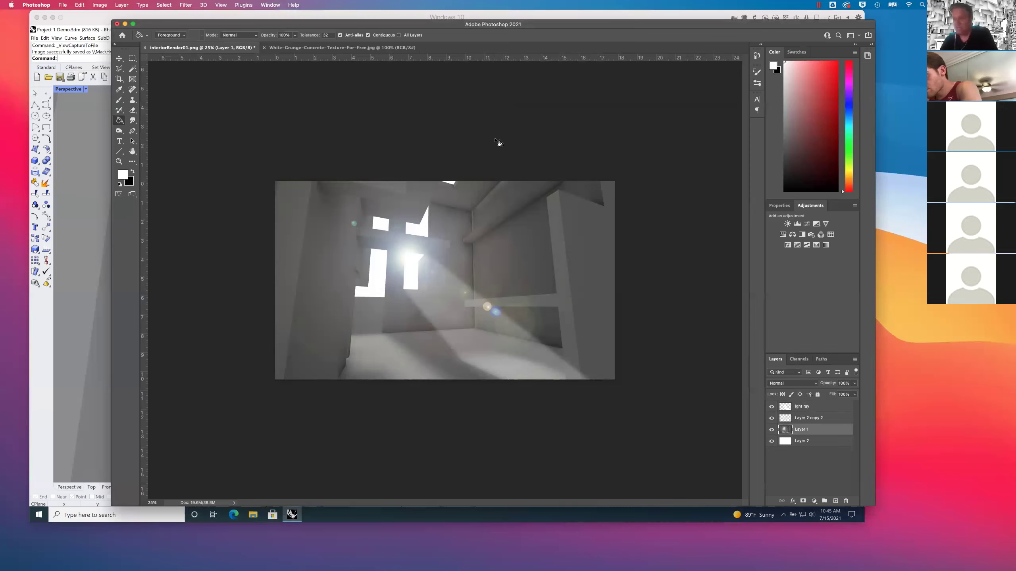
key("super+z")
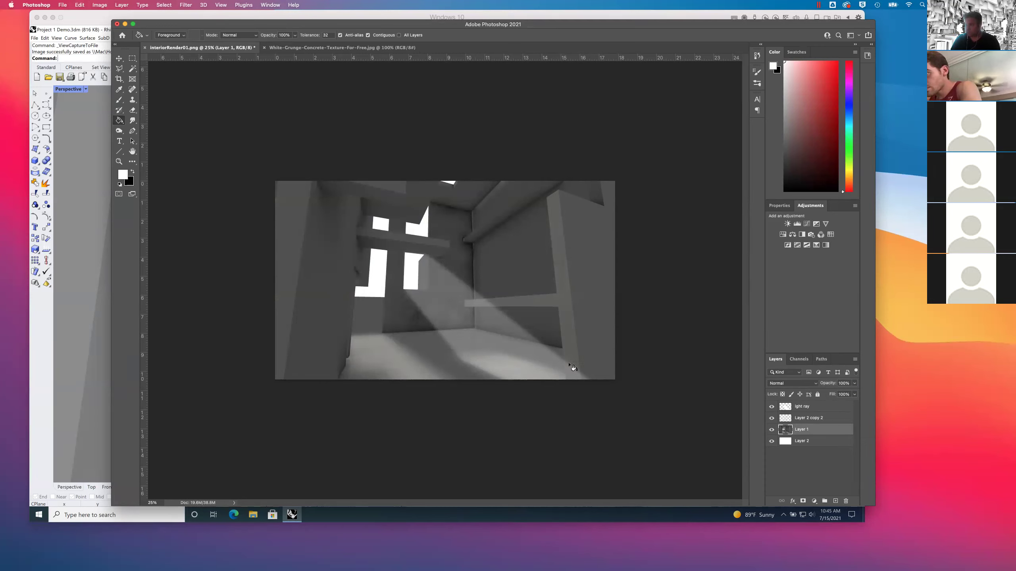
Step: Discard a stray freehand selection and make the light ray layer active
left_click(132, 68)
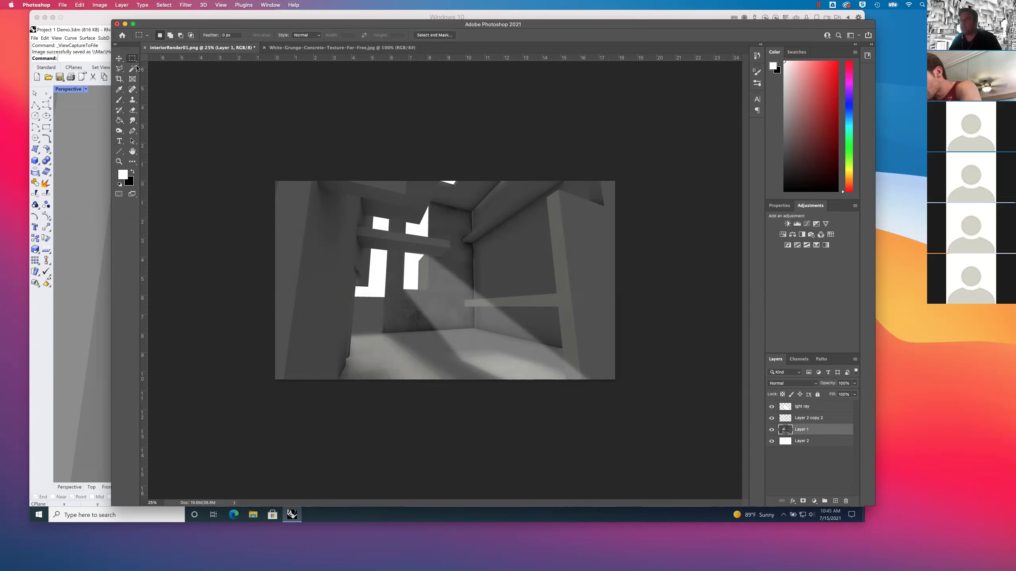
left_click(119, 68)
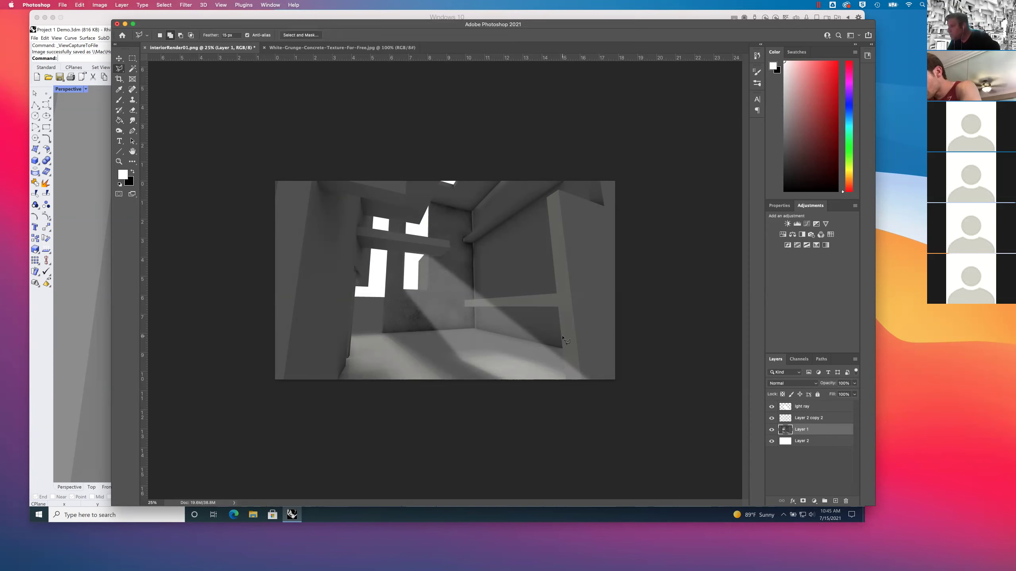
mouse_move(562, 335)
left_mouse_down()
mouse_move(563, 386)
mouse_move(631, 390)
mouse_move(630, 334)
mouse_move(563, 336)
left_mouse_up()
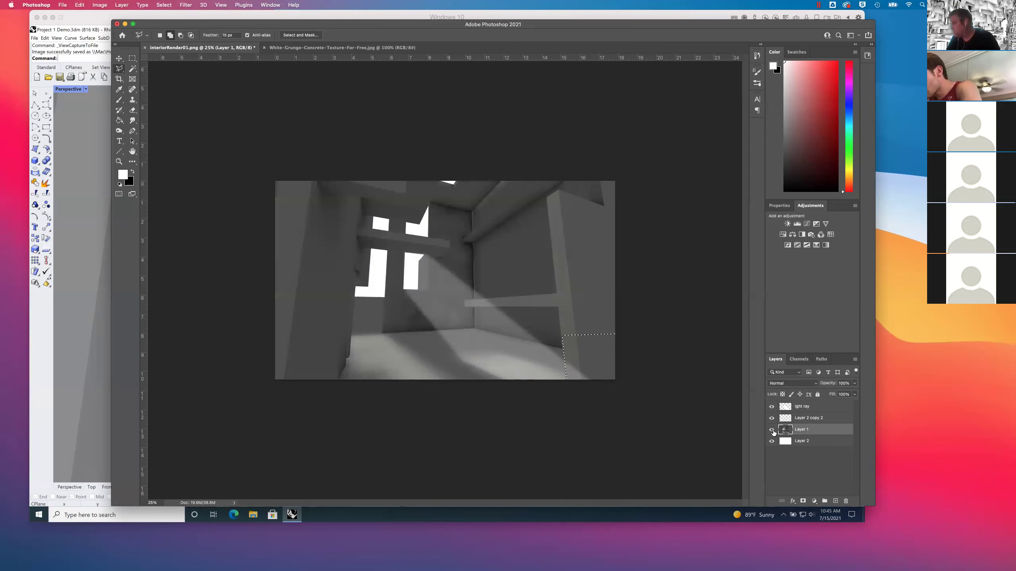
left_click(812, 406)
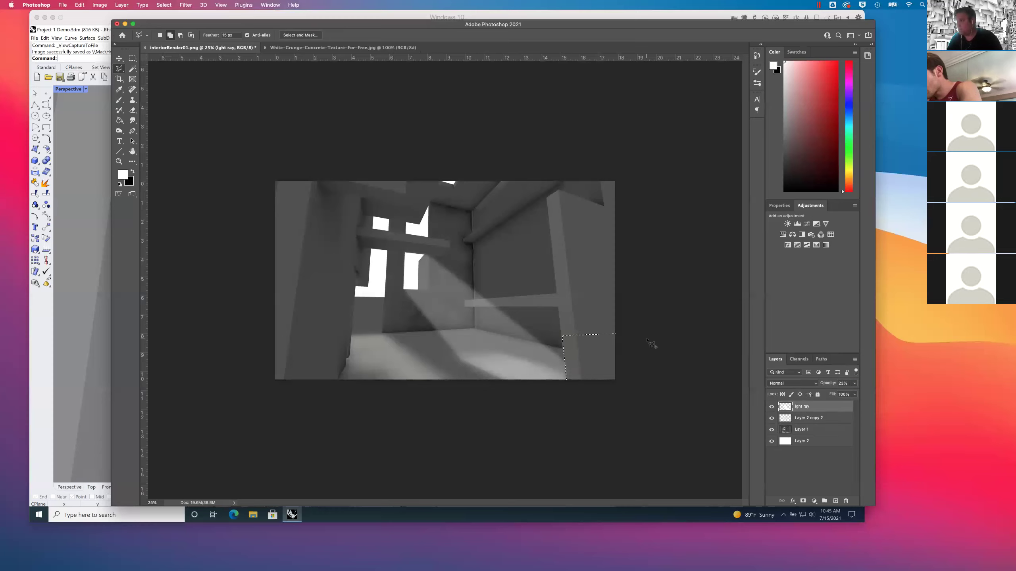
key("m")
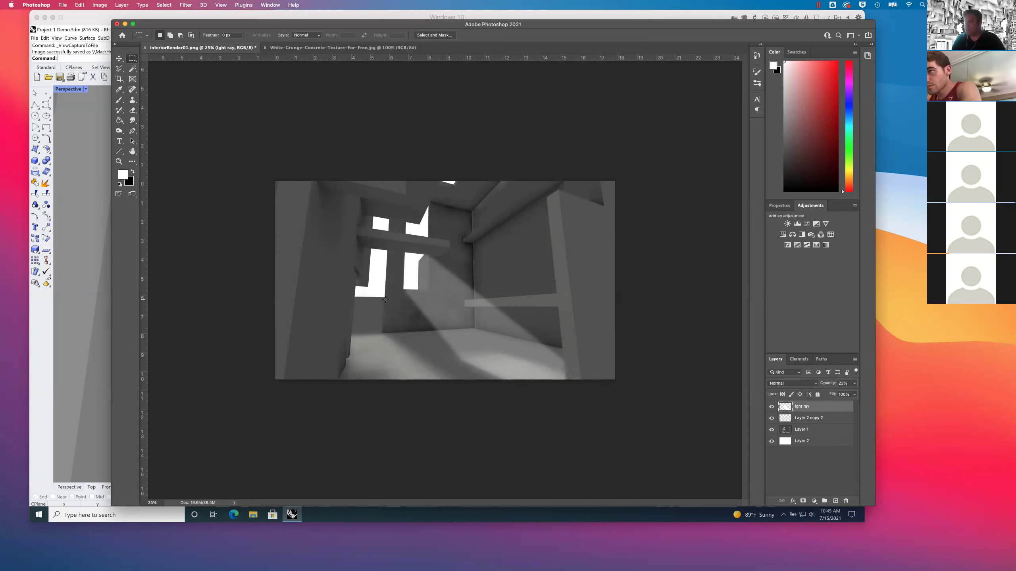
Step: Outline a polygonal beam selection from the left window frame down past the image bottom
left_click(119, 69)
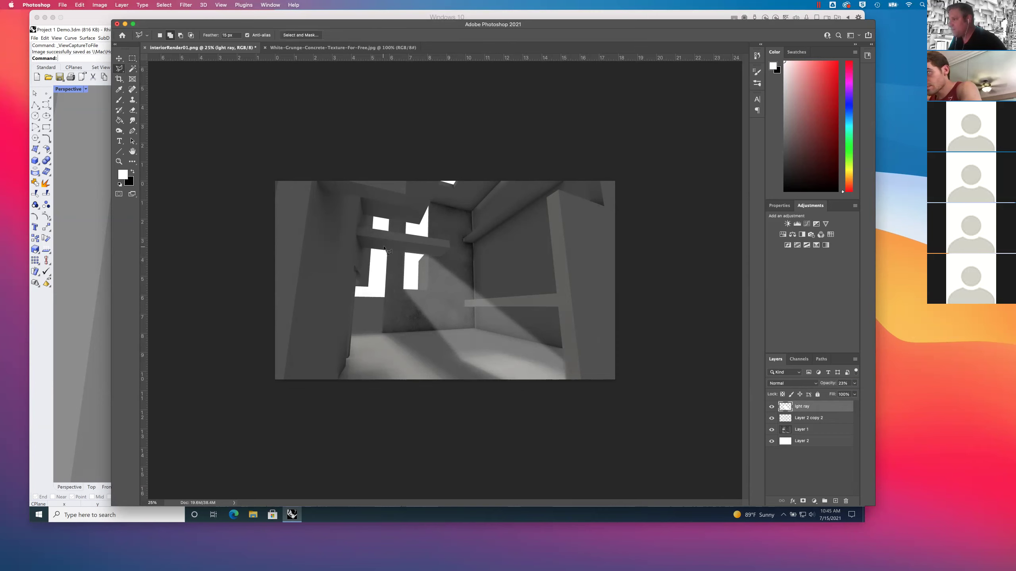
left_click(525, 406)
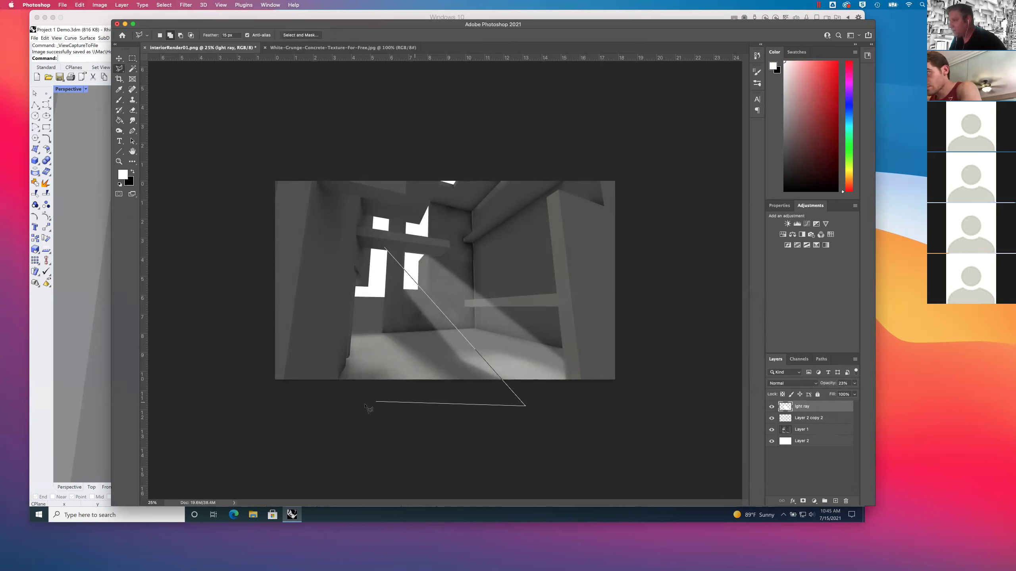
left_click(350, 414)
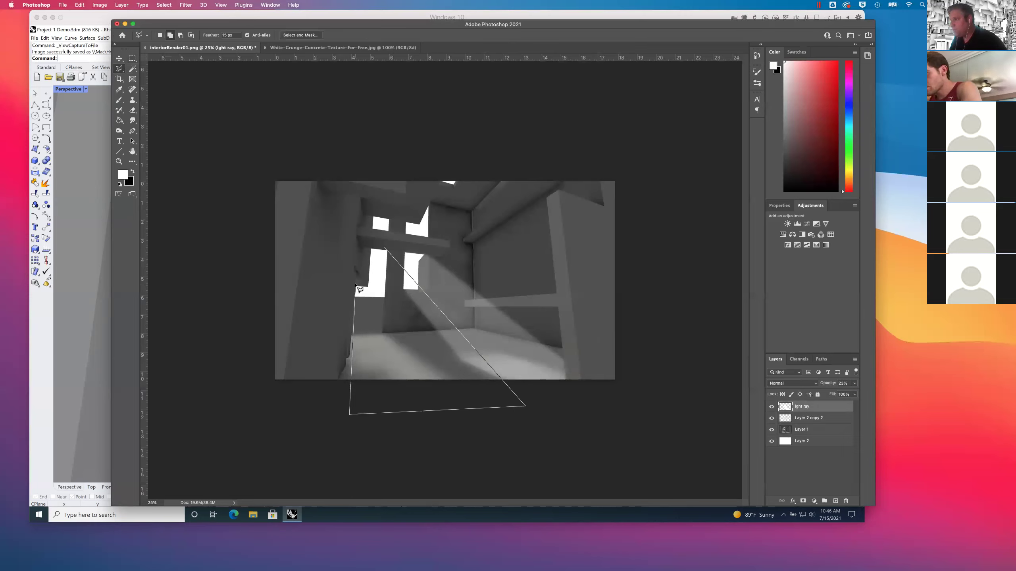
left_click(355, 285)
left_click(365, 283)
left_click(367, 241)
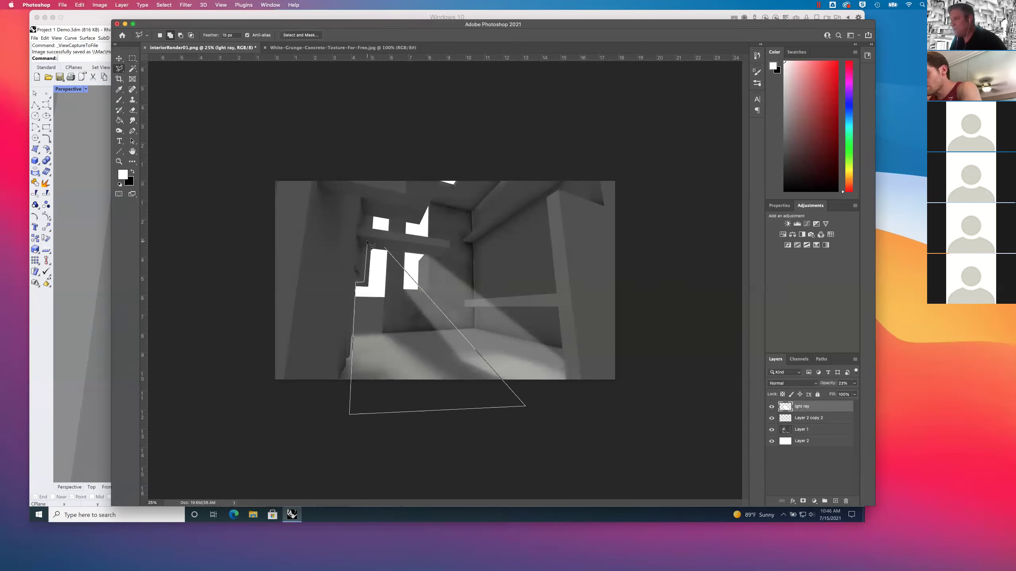
left_click(385, 248)
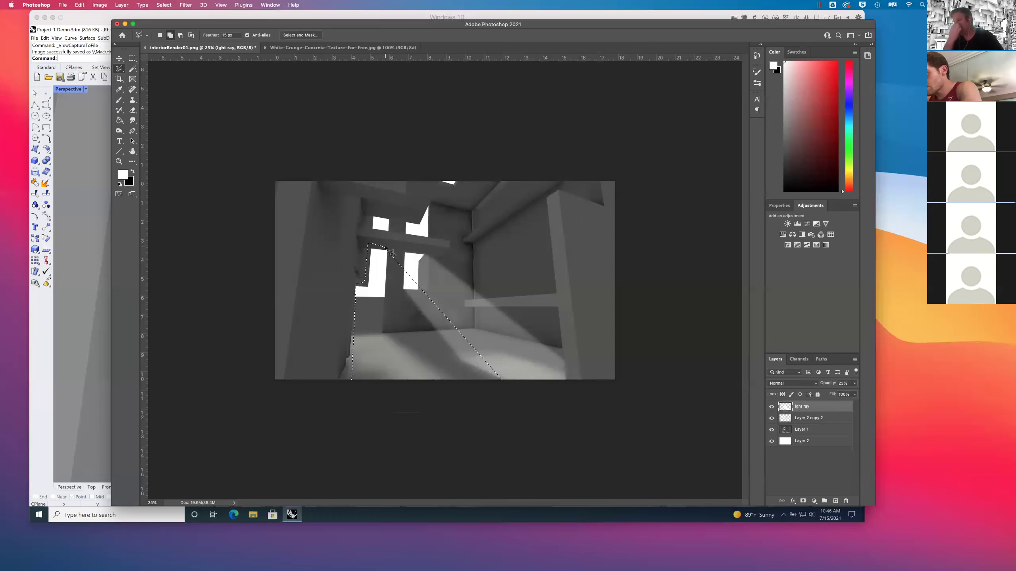
Step: On a new Layer 3, paint the beam white, set opacity to 34%, and deselect
left_click(835, 502)
key("b")
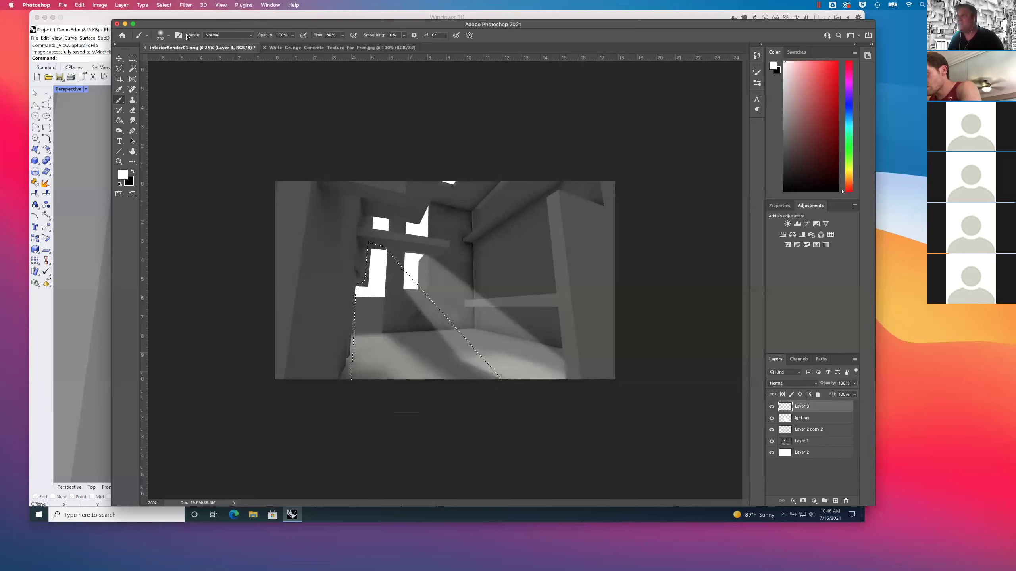
mouse_move(434, 288)
left_mouse_down()
mouse_move(387, 288)
mouse_move(356, 362)
mouse_move(587, 323)
mouse_move(464, 360)
mouse_move(388, 361)
left_mouse_up()
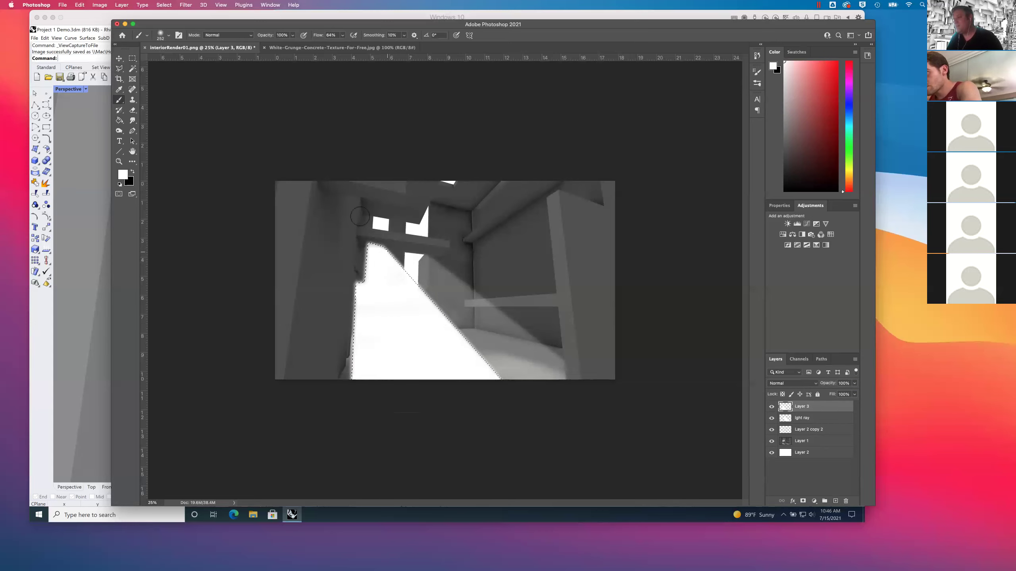
left_click(854, 394)
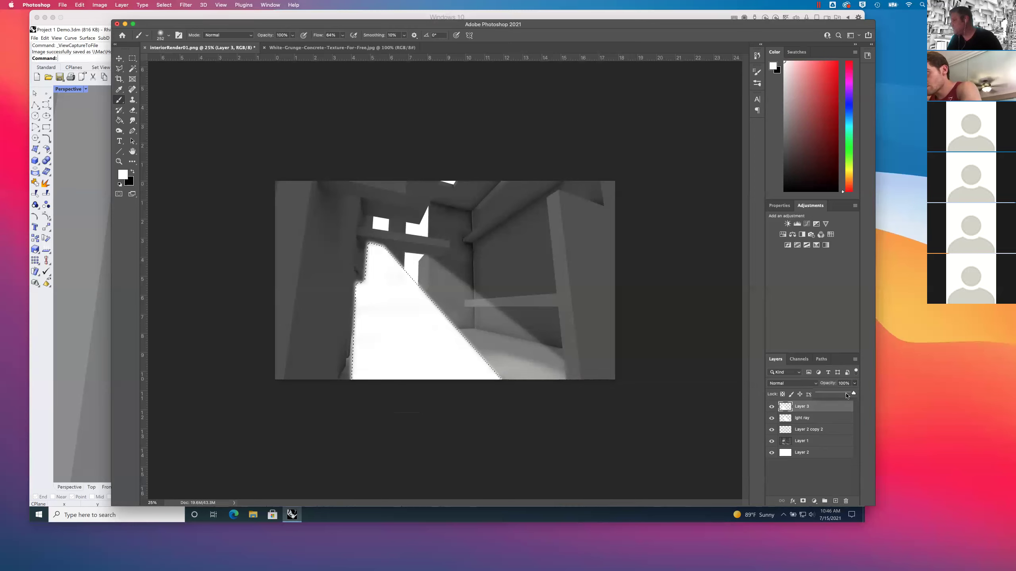
left_click_drag(830, 396, 829, 396)
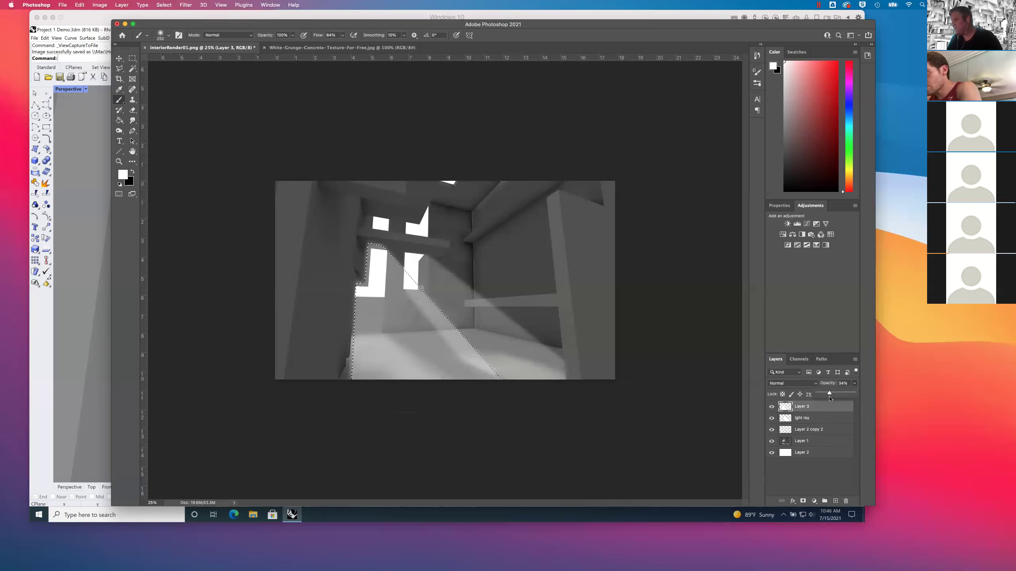
key("super+d")
left_click(133, 58)
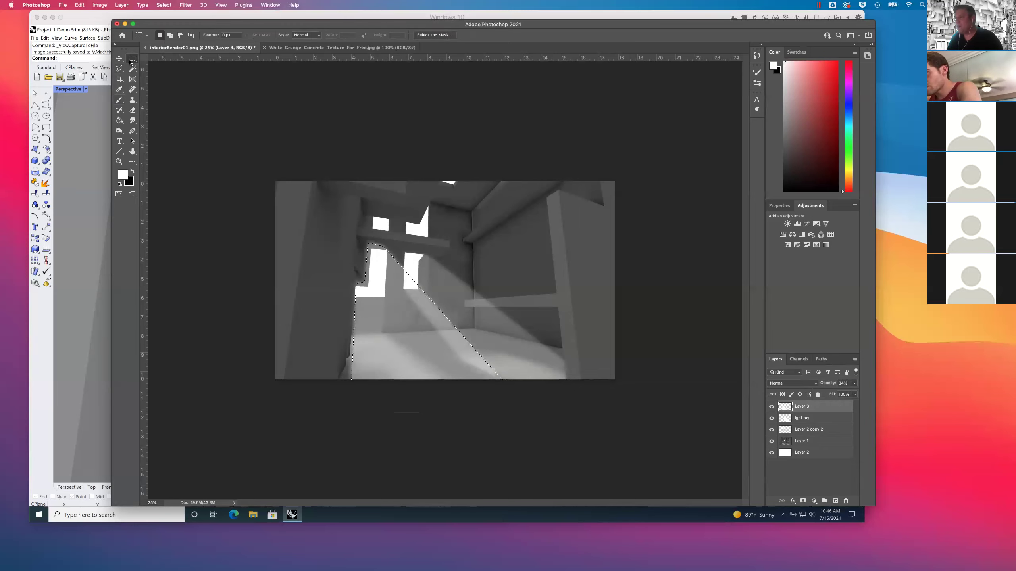
left_click(118, 68)
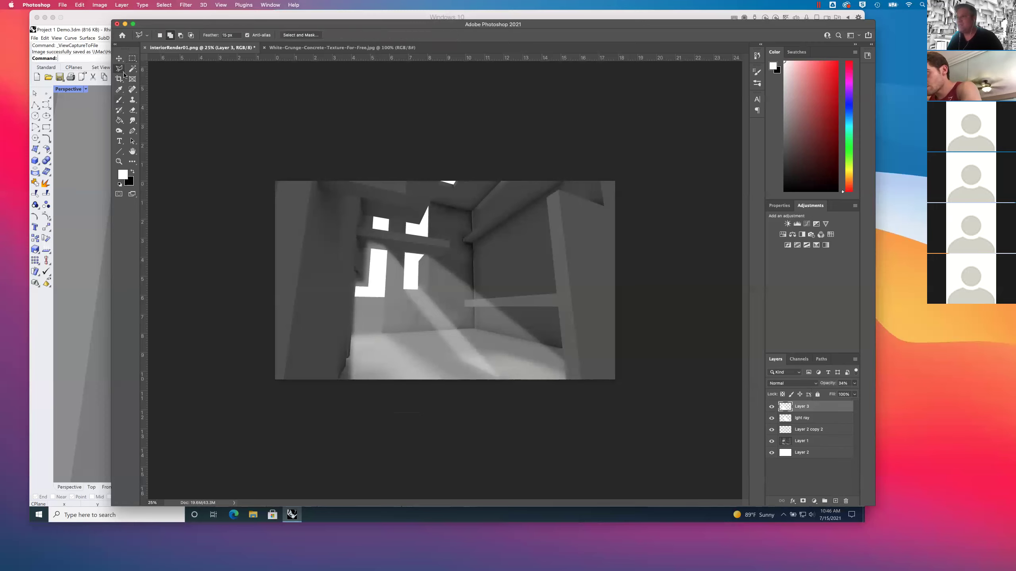
left_click(390, 252)
left_click(371, 248)
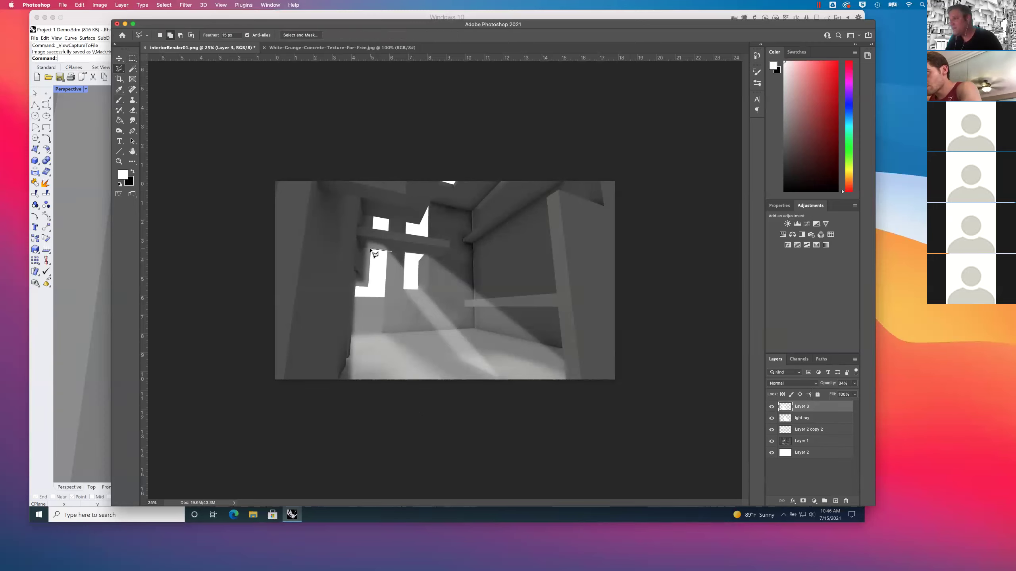
left_click(368, 287)
left_click(356, 287)
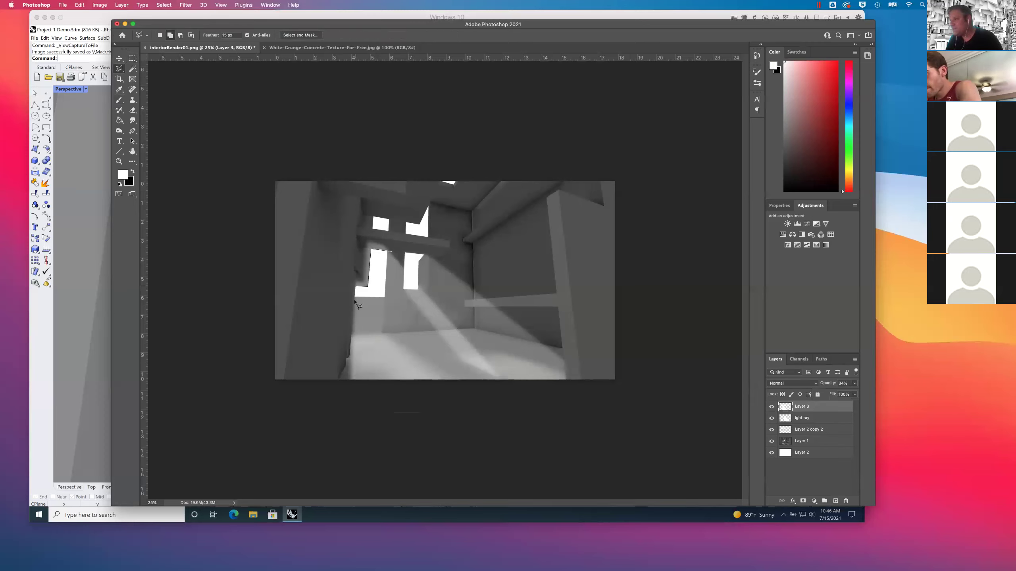
left_click(349, 359)
left_click(332, 389)
left_click(340, 236)
left_click(351, 227)
left_click(388, 229)
left_click(402, 236)
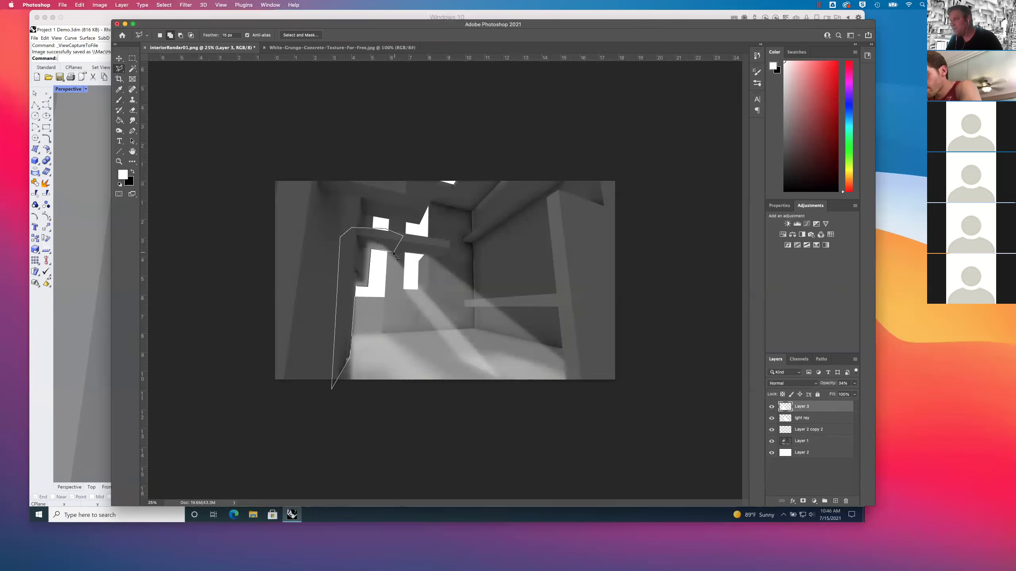
double_click(393, 252)
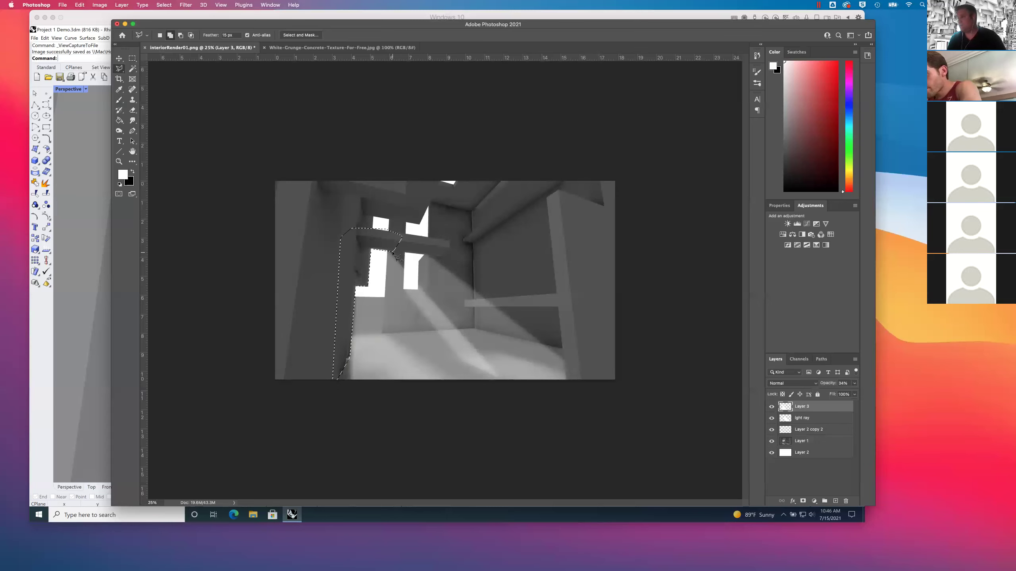
key("m")
key("super+d")
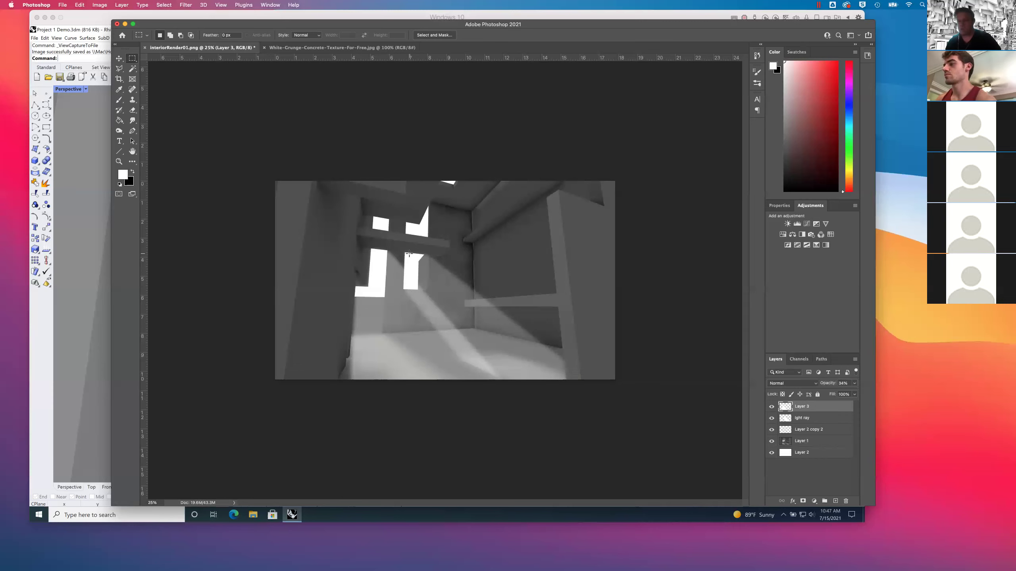
Step: Save the layered render as interiorRender01.psd on the Desktop, accepting the Photoshop format options
key("super+s")
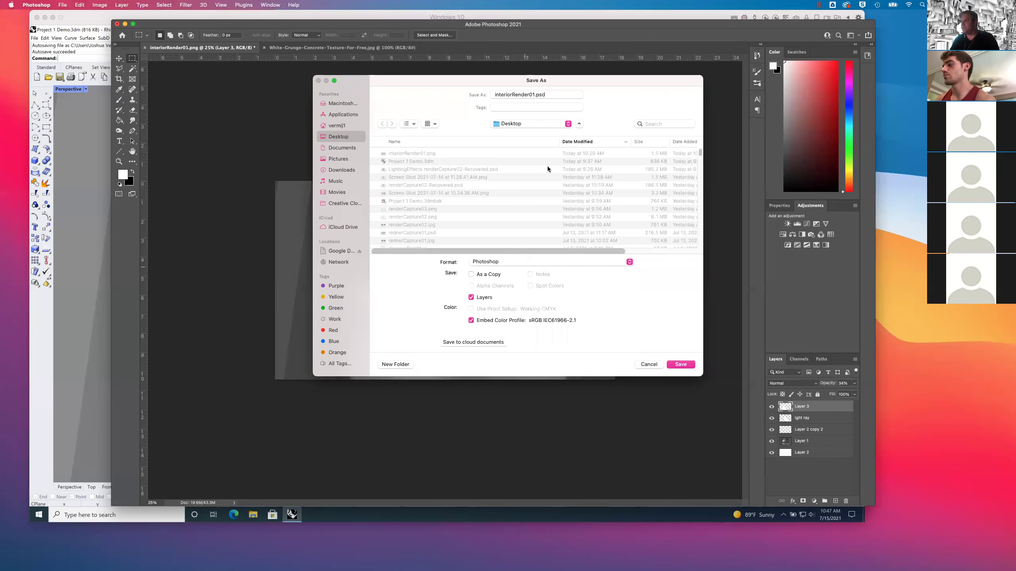
left_click(681, 364)
left_click(517, 115)
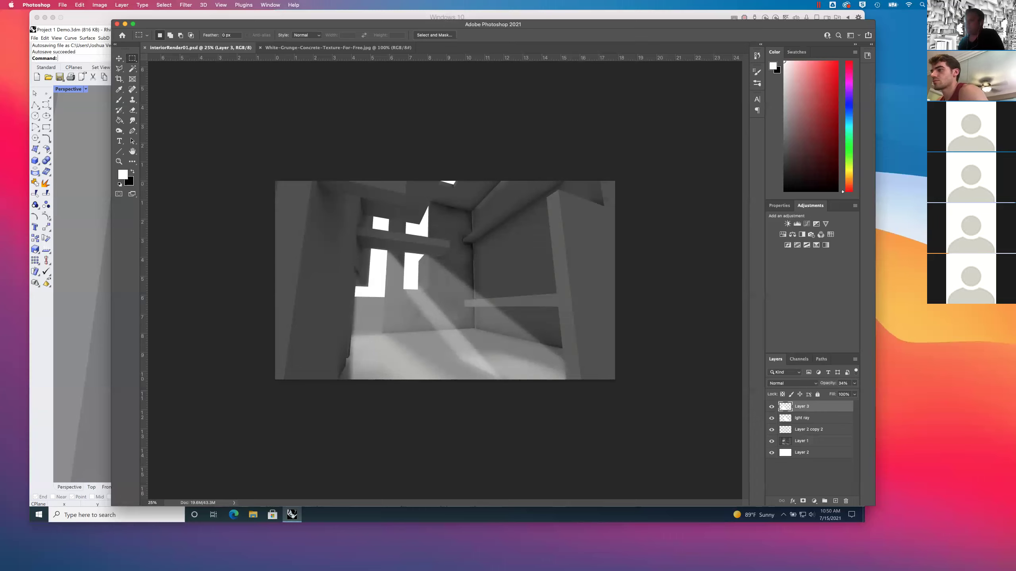
Step: Lower Layer 3's opacity from 54% to about 21%
left_click(855, 383)
left_click_drag(830, 393, 824, 394)
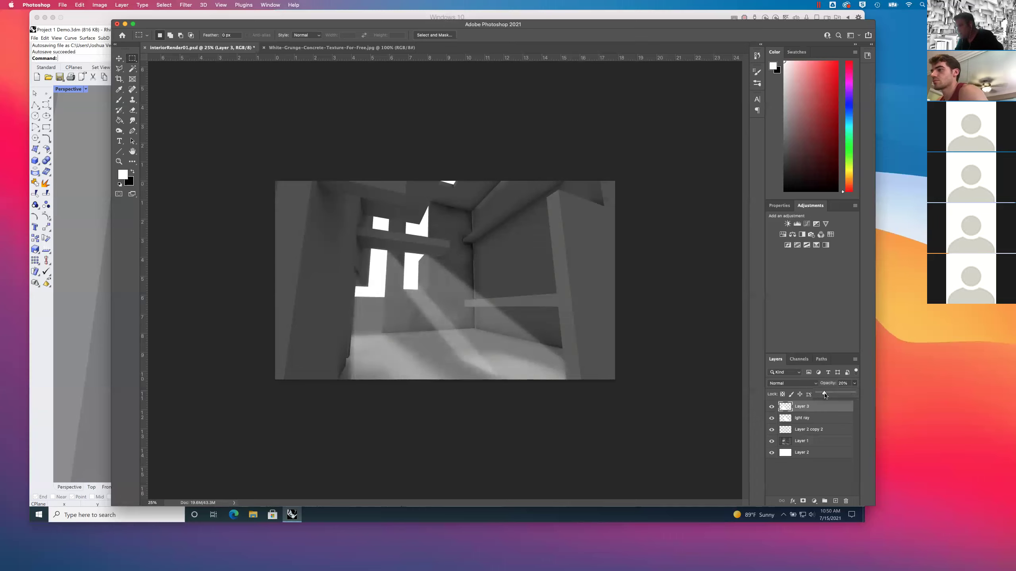
left_click(817, 419)
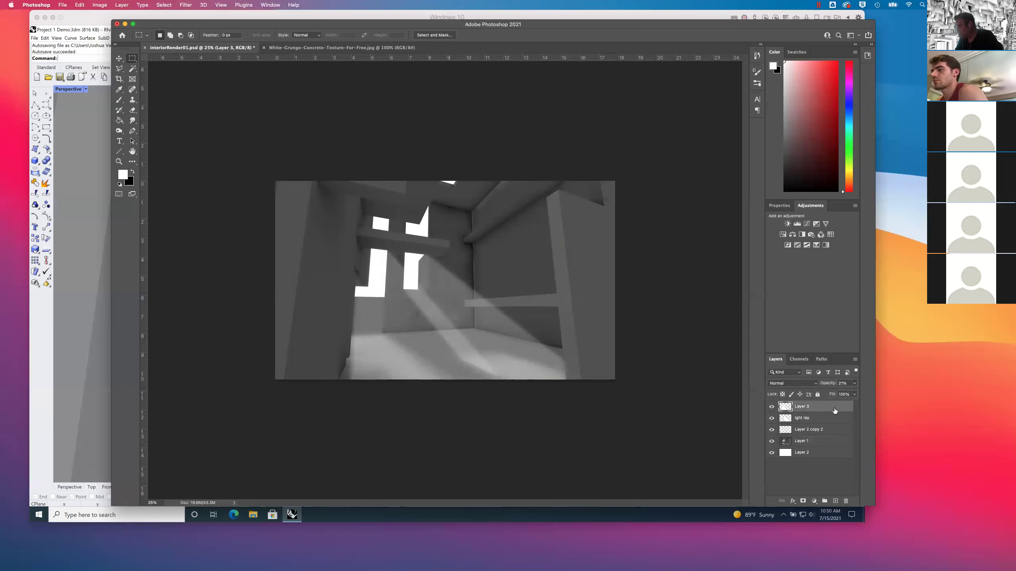
Step: Select the light ray layer and keep its opacity at 23%
left_click(834, 418)
left_click(852, 385)
left_click_drag(825, 394, 826, 394)
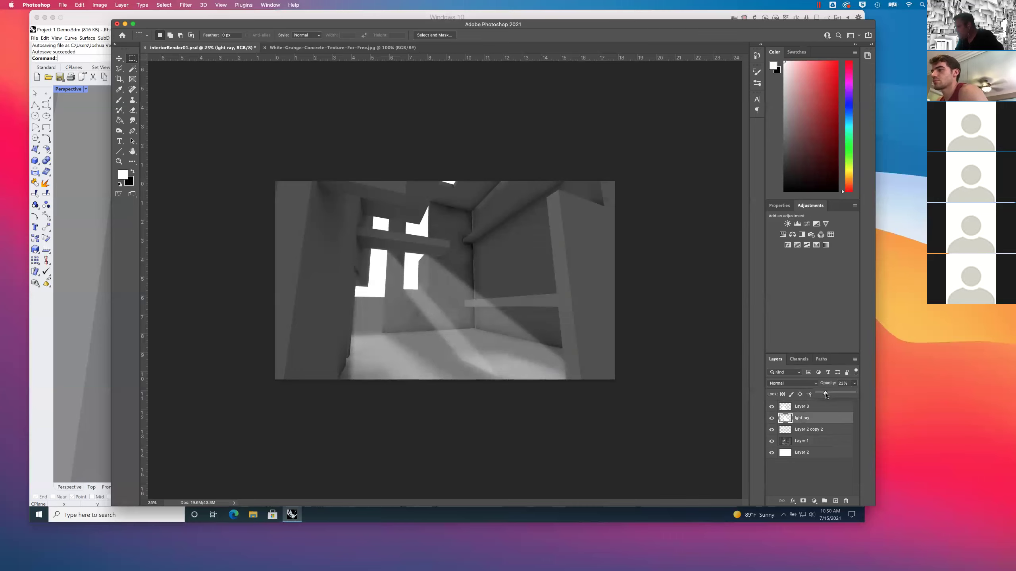
left_click(855, 384)
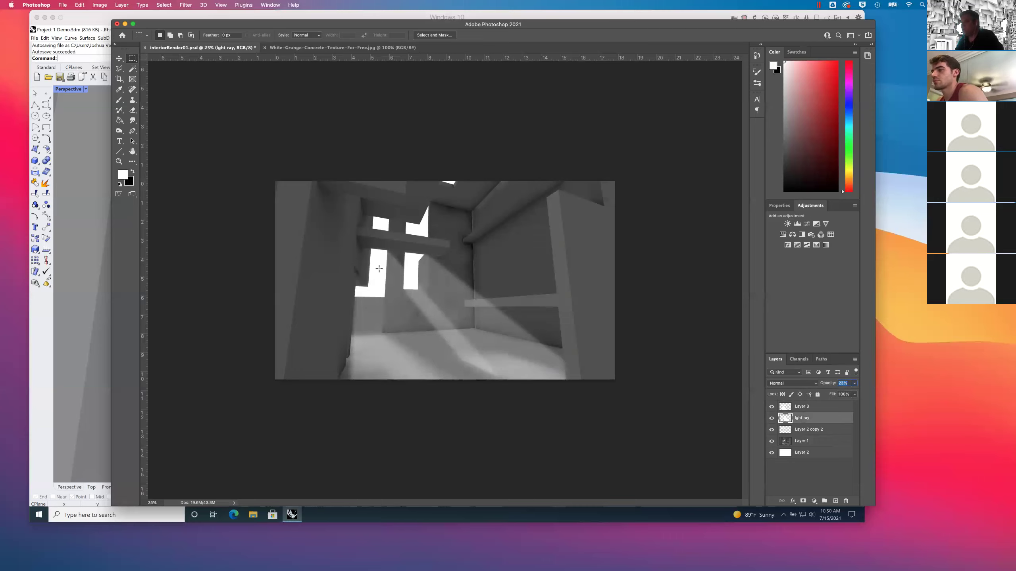